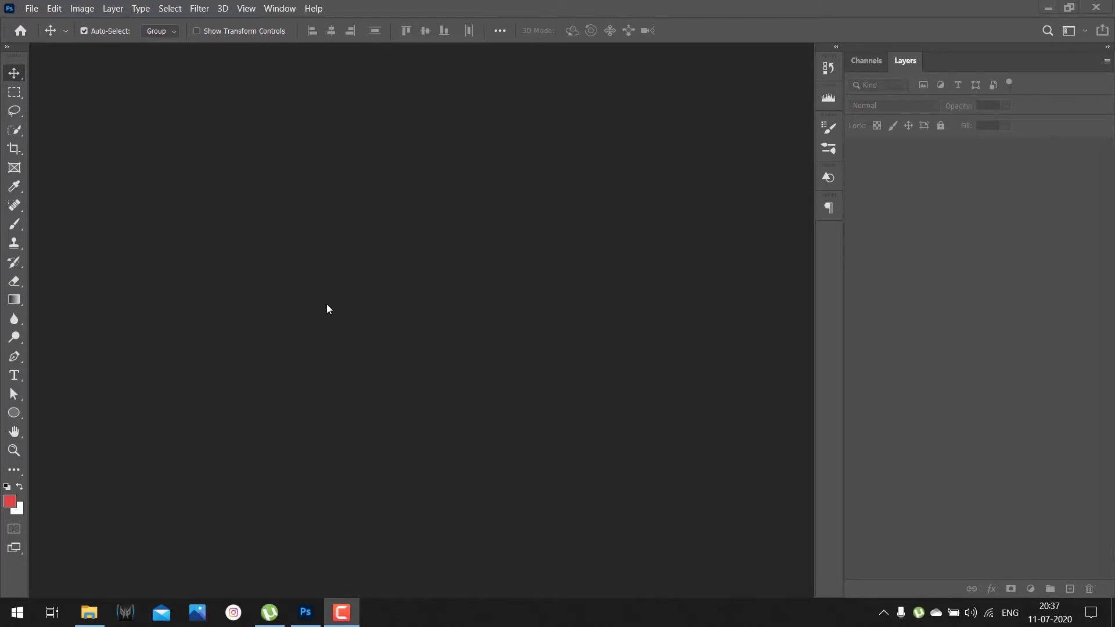
Create a blank 1000 × 1000 px, 300 ppi white document named Untitled-1 from the Custom preset
click(30, 8)
click(46, 22)
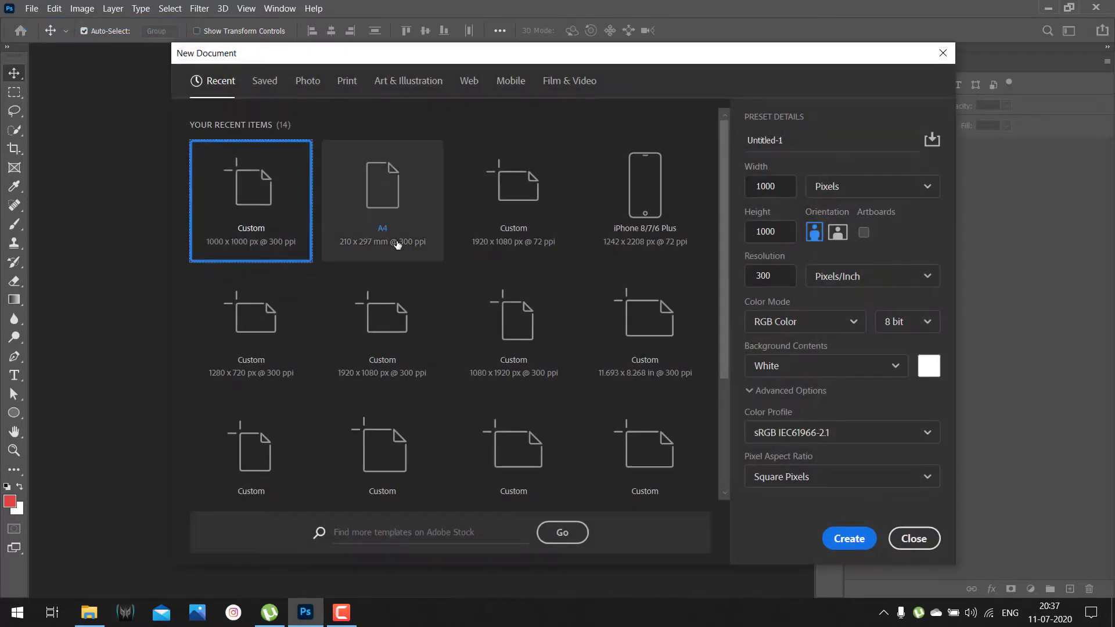
click(844, 540)
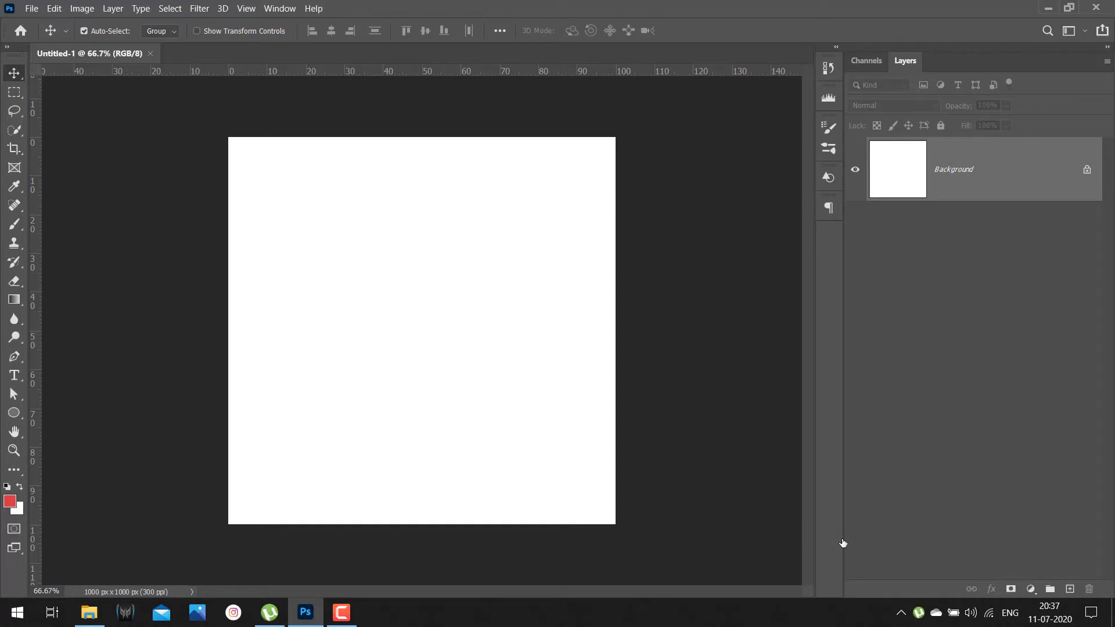
Embed the pubg-guy cutout PNG and scale it down to about 19%
click(29, 9)
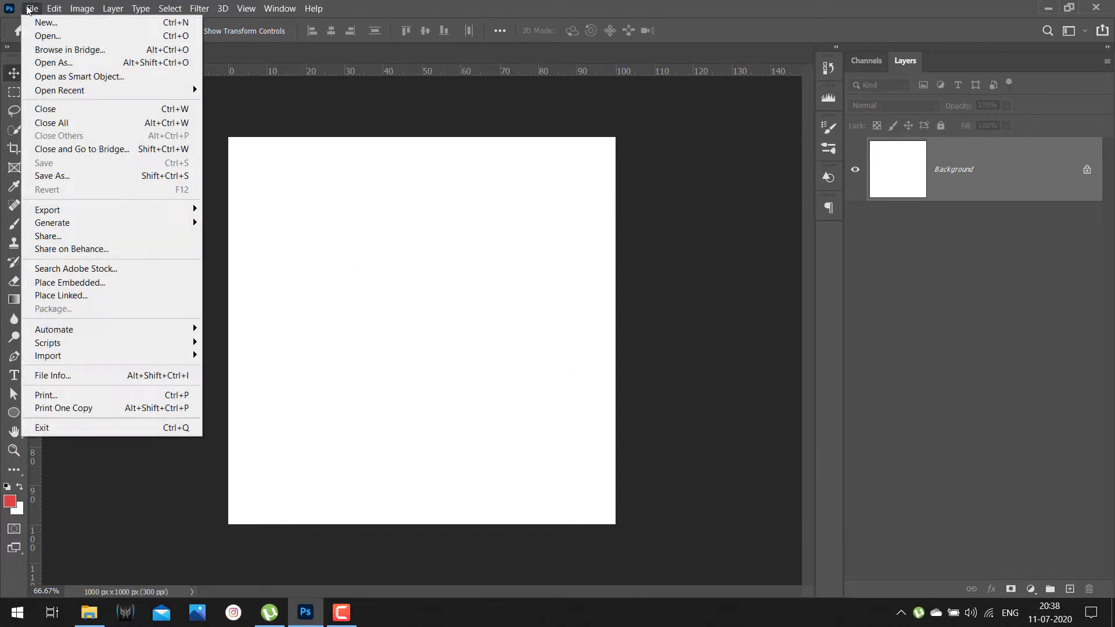
click(107, 283)
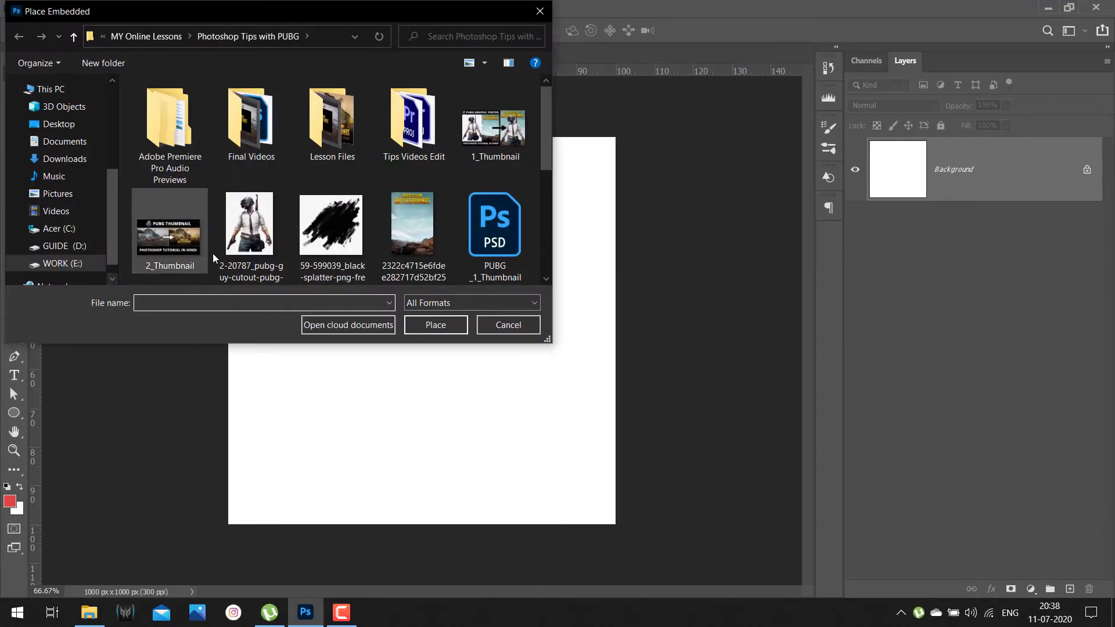
click(255, 248)
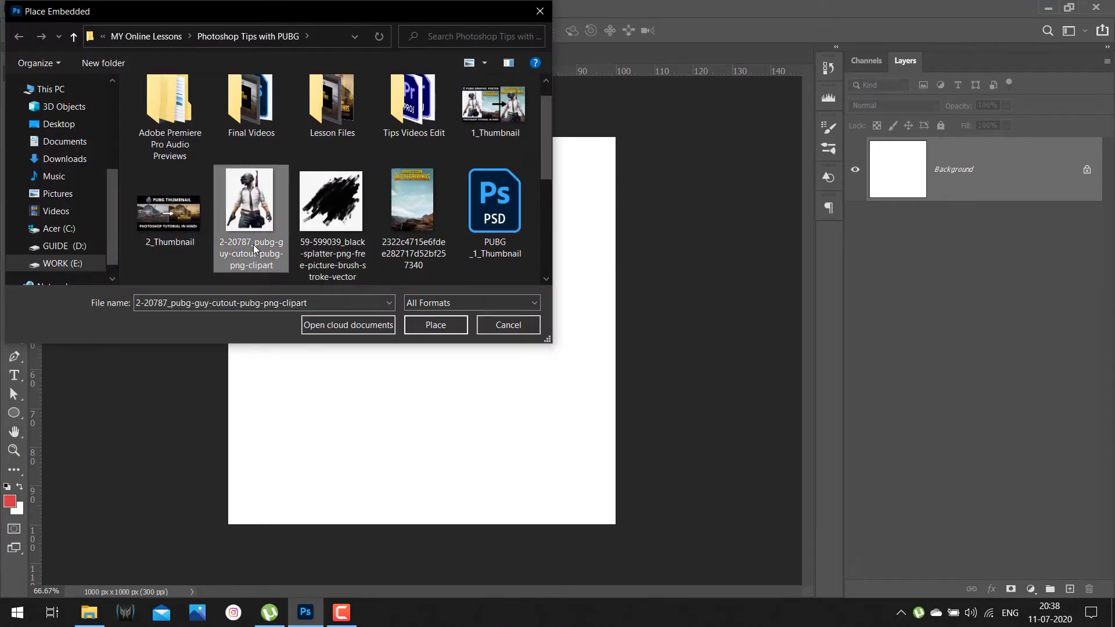
click(450, 324)
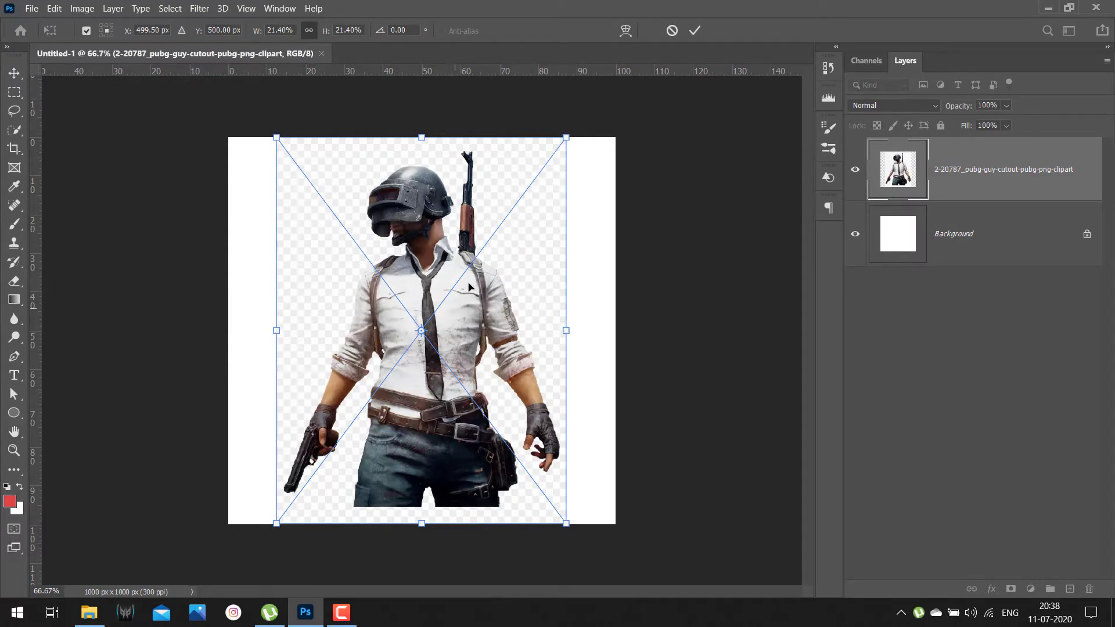
drag(567, 130, 523, 161)
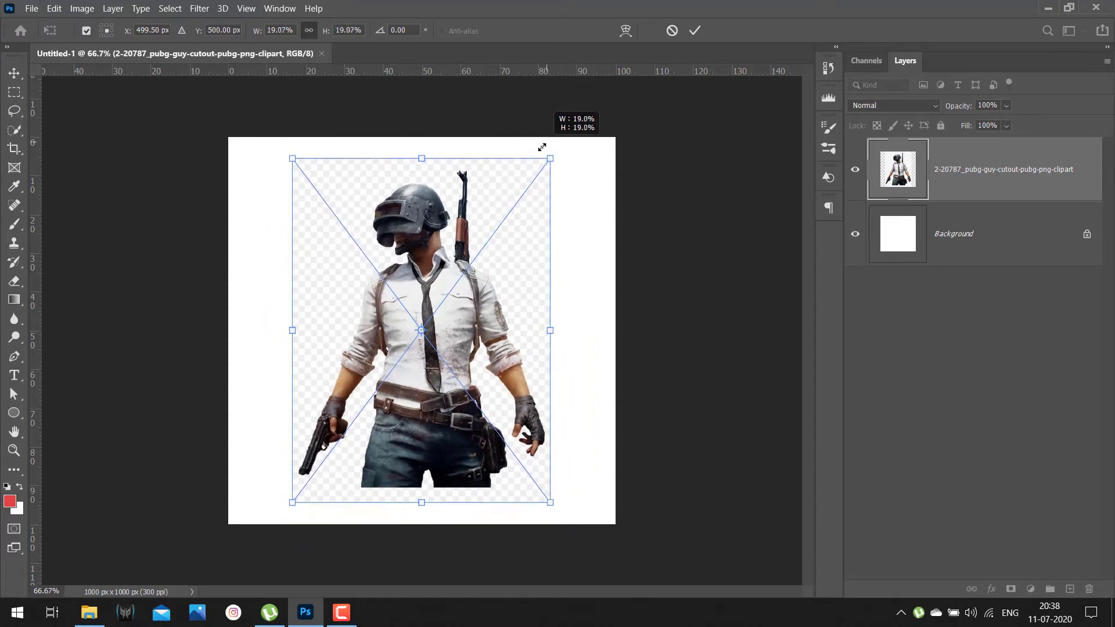
key(Return)
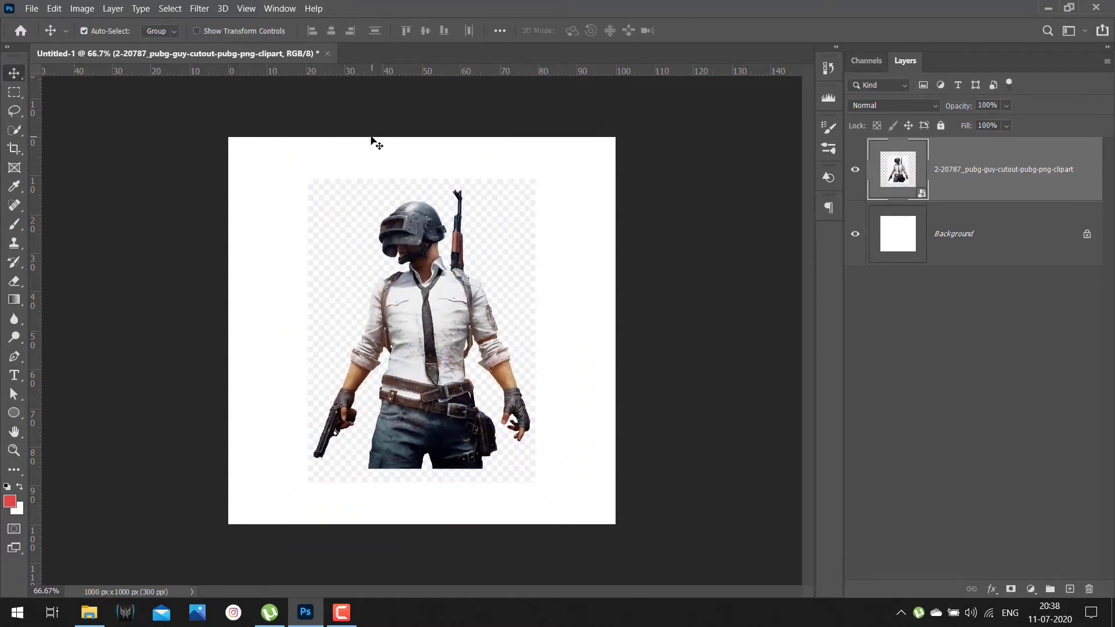
Align the soldier to the centre of the canvas
click(503, 31)
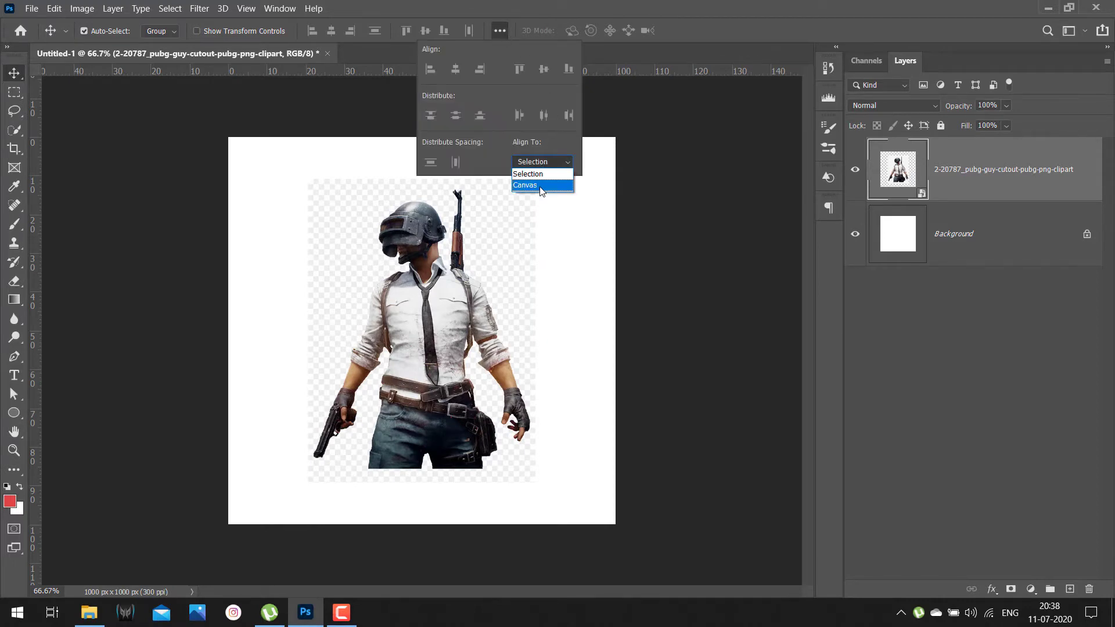
click(535, 185)
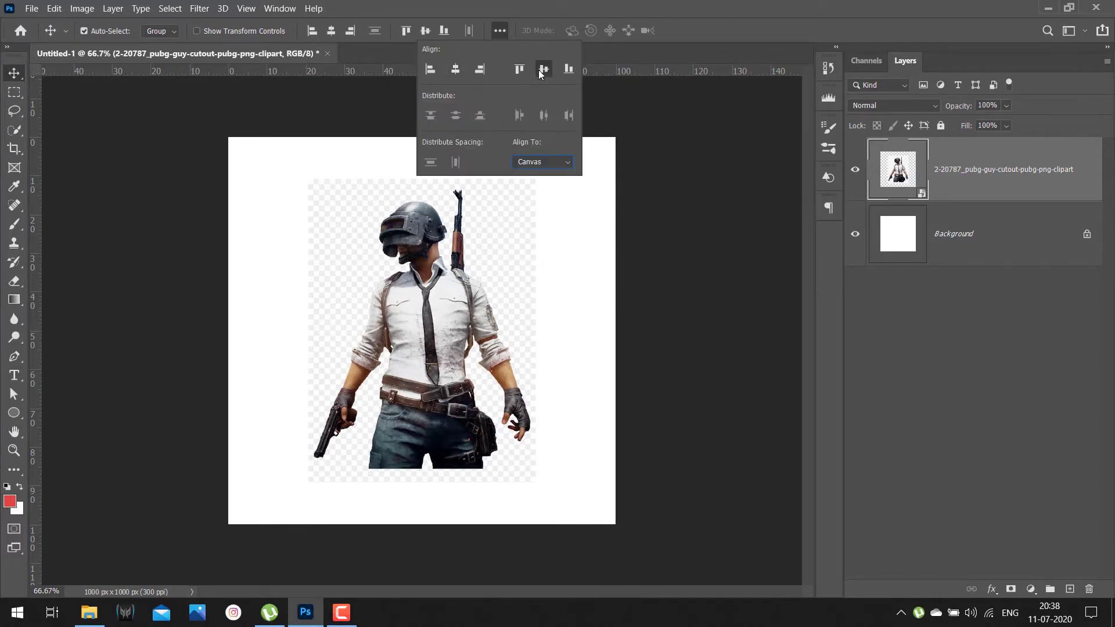
click(501, 259)
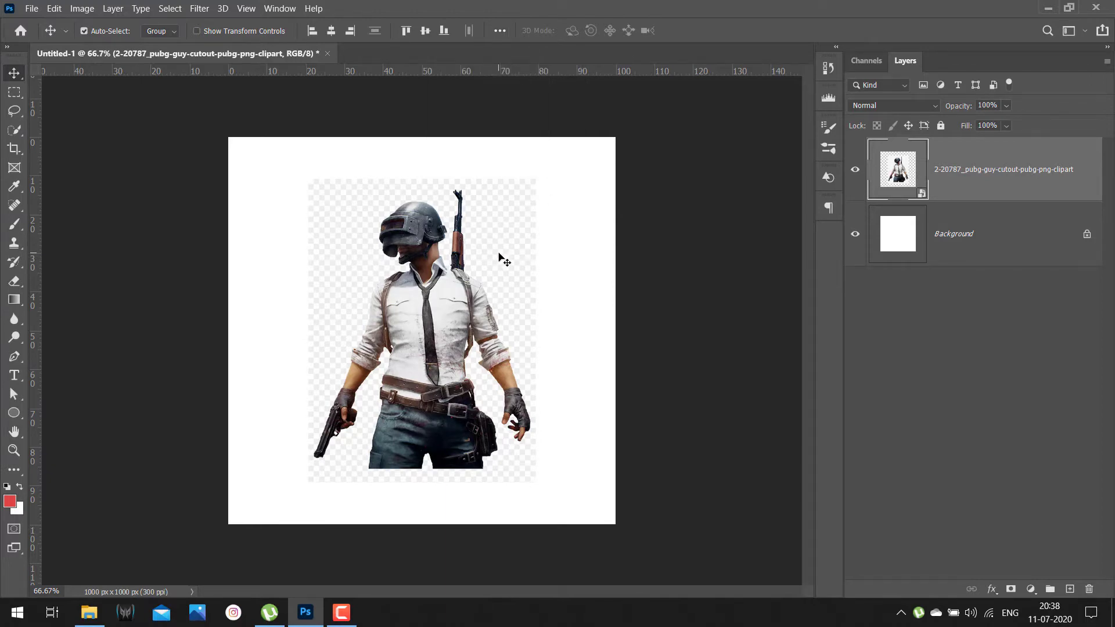
Embed the black-splatter PNG and move its layer beneath the pubg soldier layer
click(31, 8)
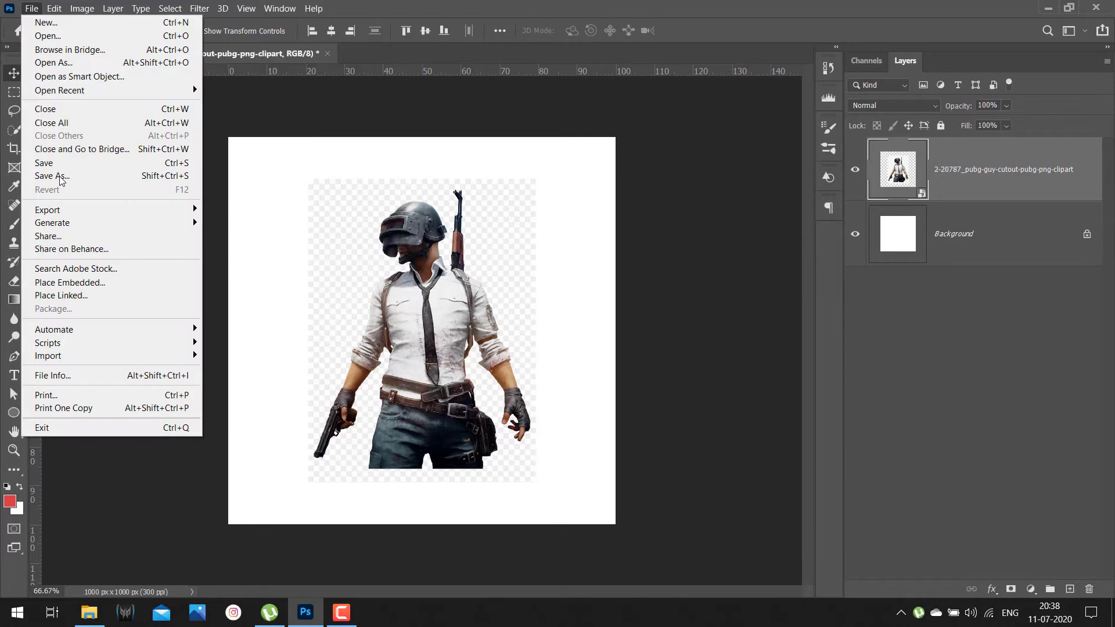
click(105, 285)
click(334, 210)
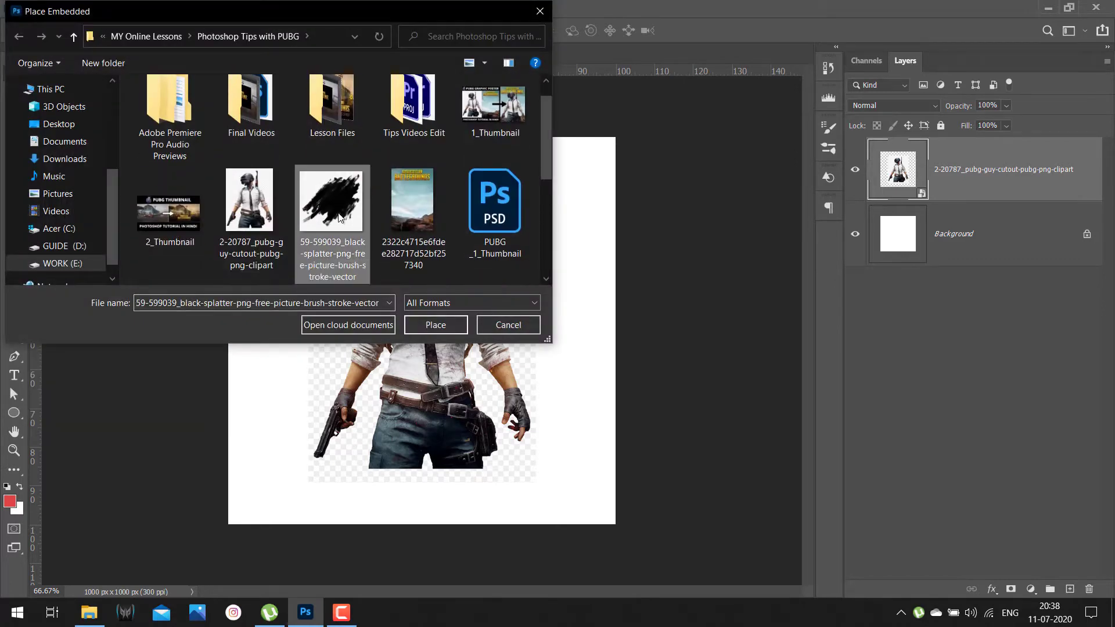
click(436, 324)
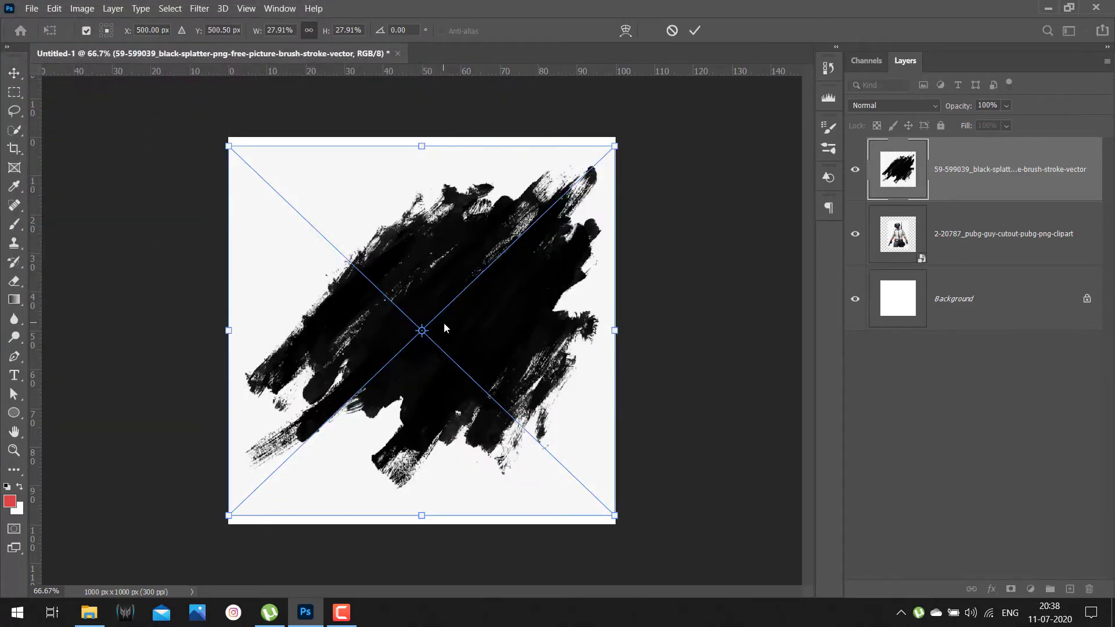
key(Return)
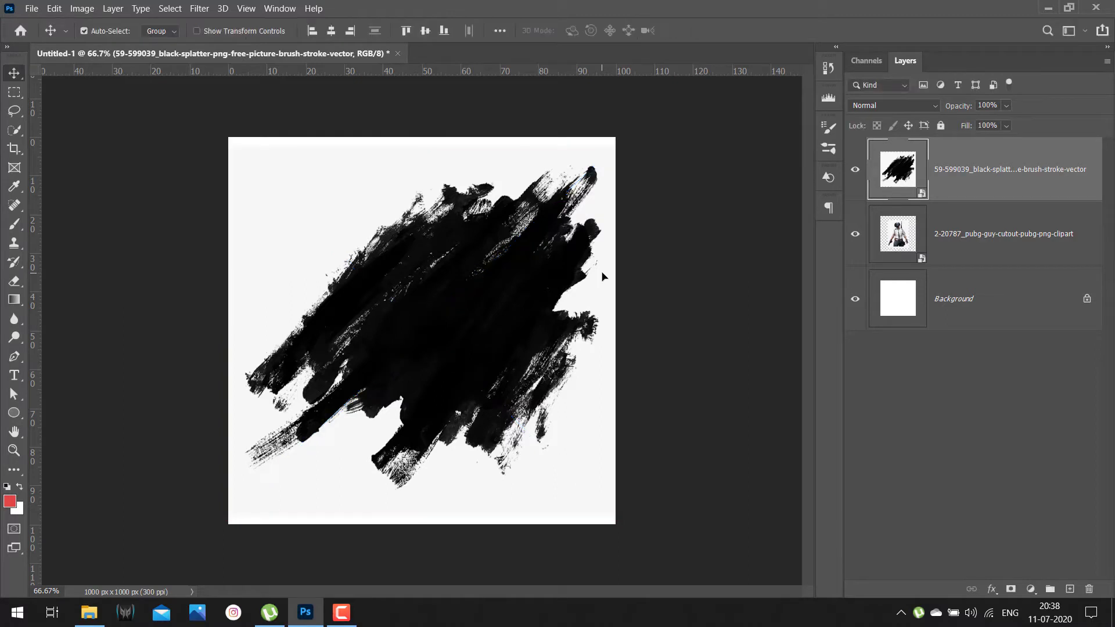
drag(984, 183, 984, 255)
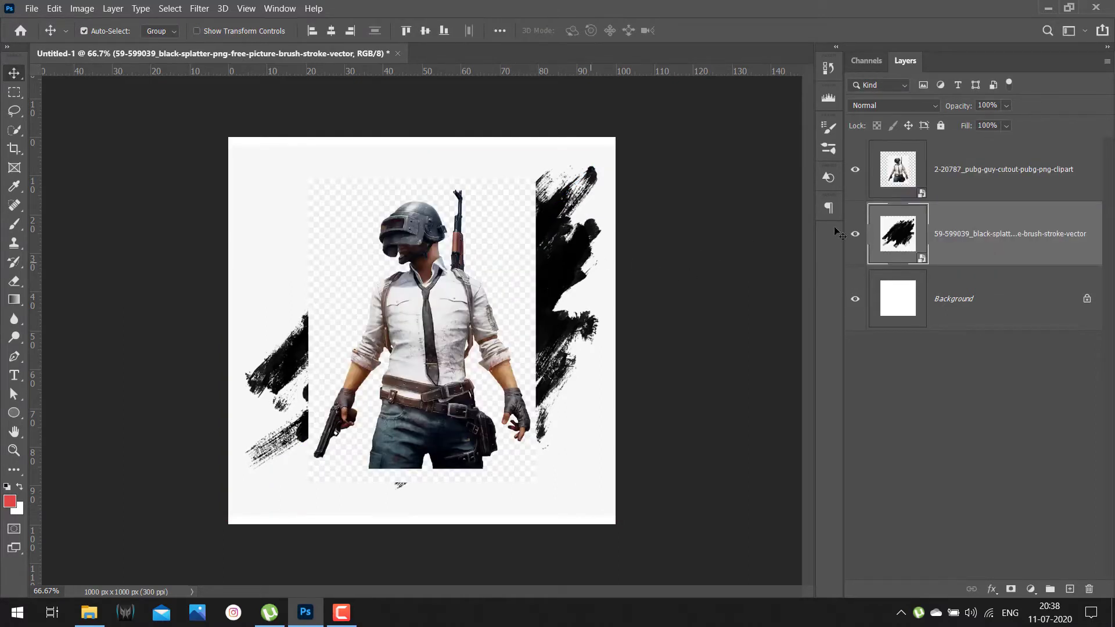
click(1092, 185)
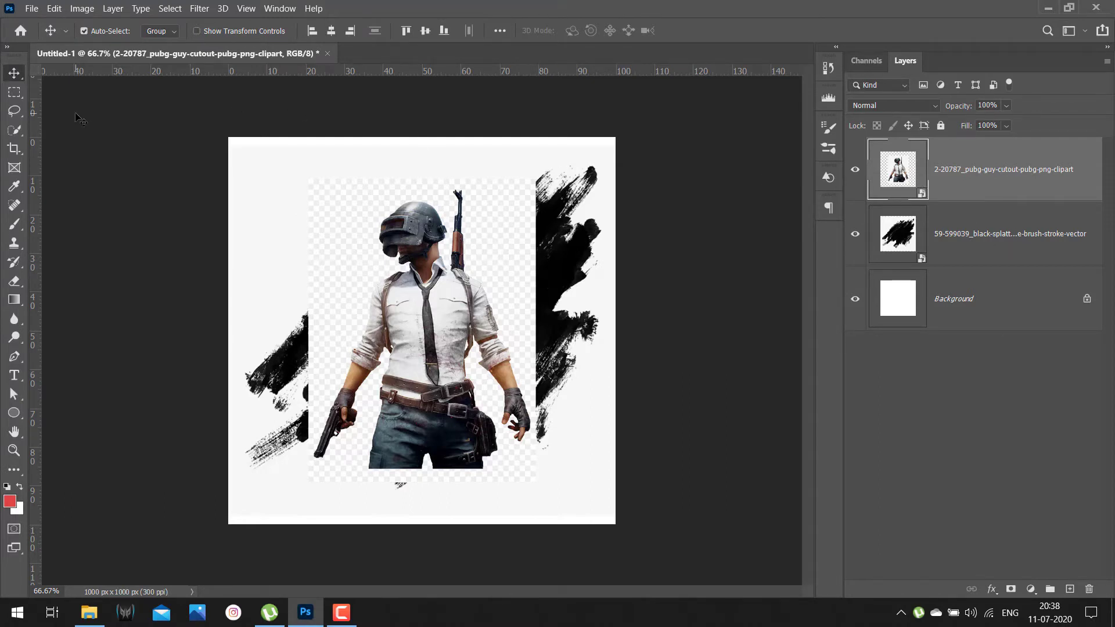
Select the soldier with Select Subject and add a layer mask hiding his background
click(17, 130)
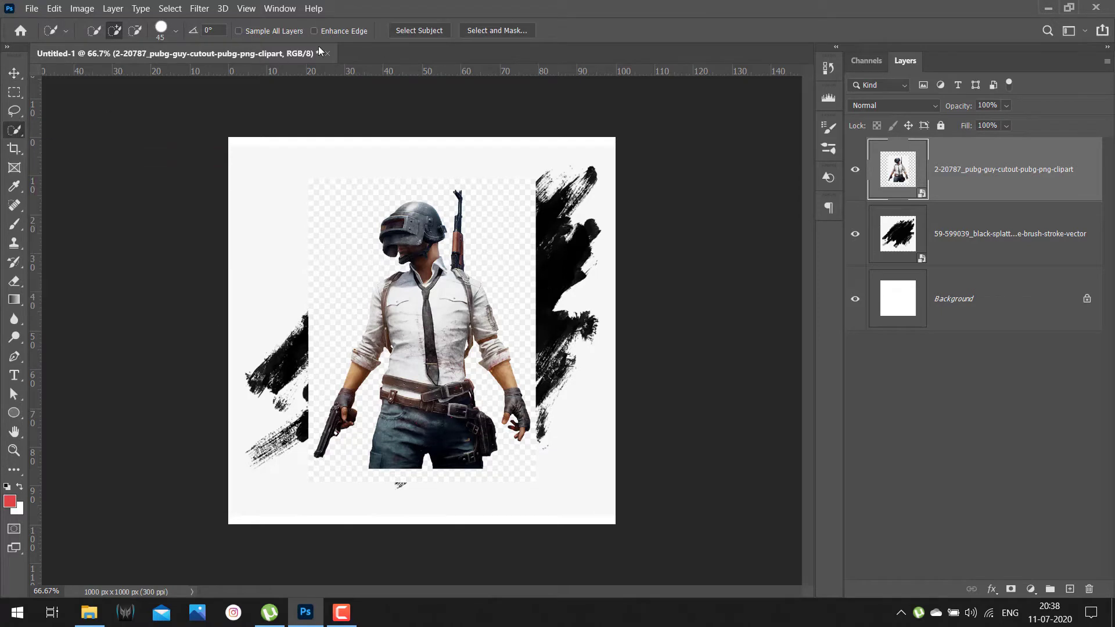
click(410, 32)
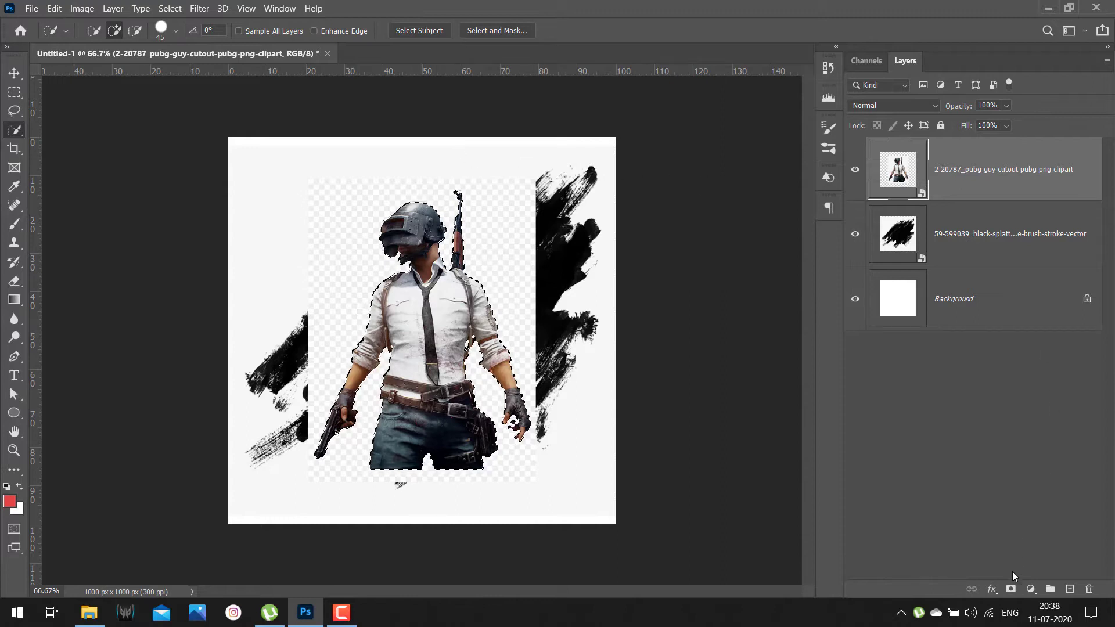
click(1011, 589)
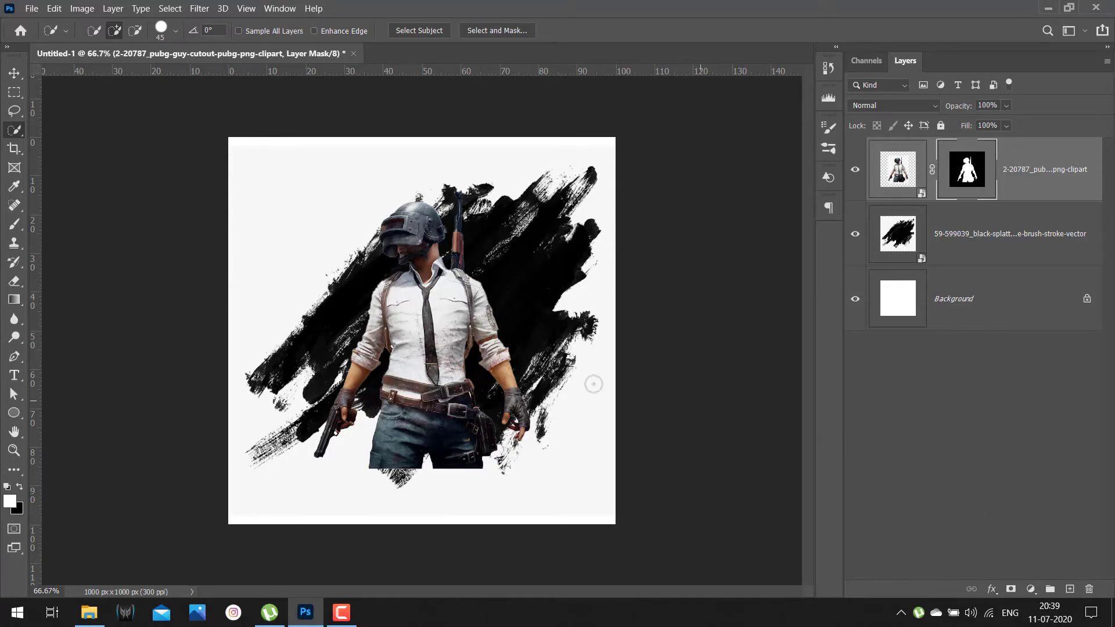
Paint white on the mask with a small brush to restore the cut-off shirt
key(z)
drag(482, 376, 479, 277)
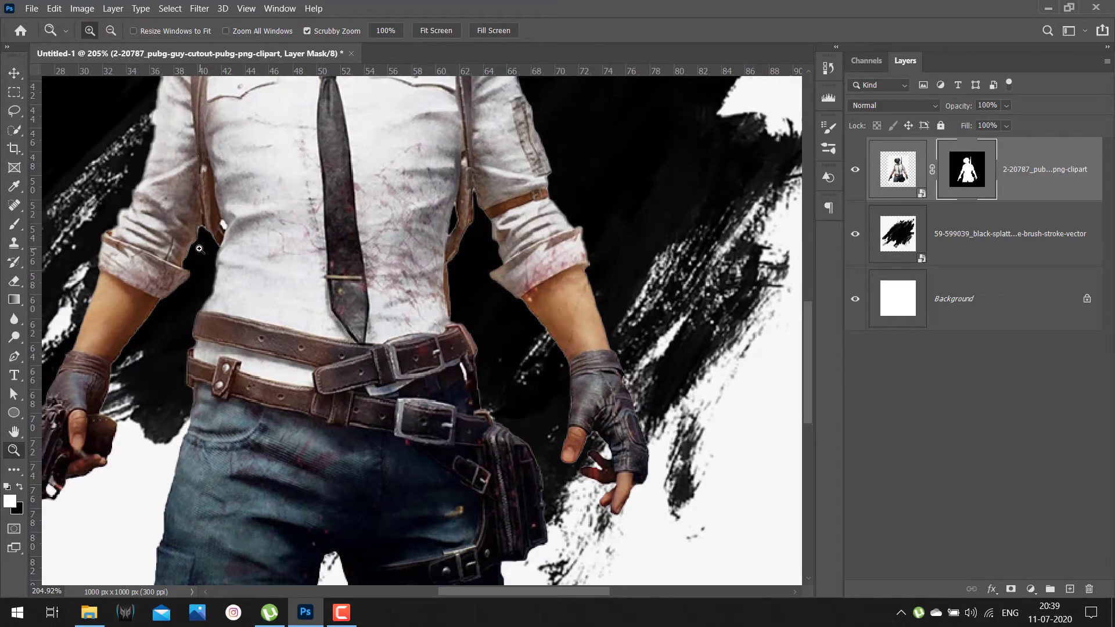
drag(197, 250, 221, 218)
drag(294, 255, 244, 256)
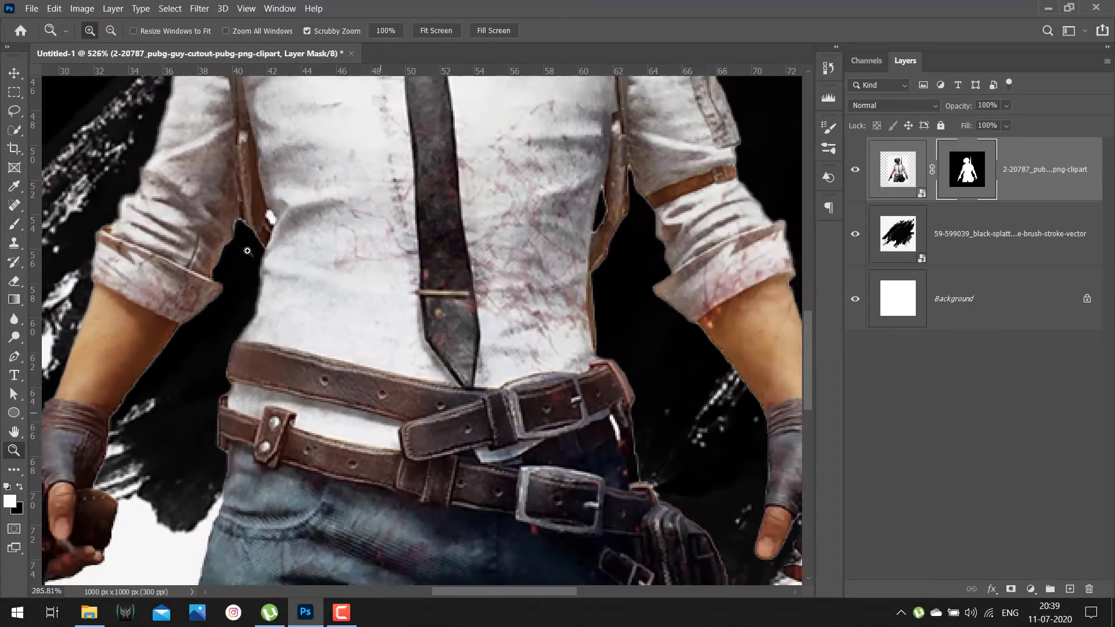
mouse_move(419, 302)
mouse_down()
mouse_move(470, 304)
mouse_move(420, 329)
mouse_move(466, 335)
mouse_move(457, 332)
mouse_up()
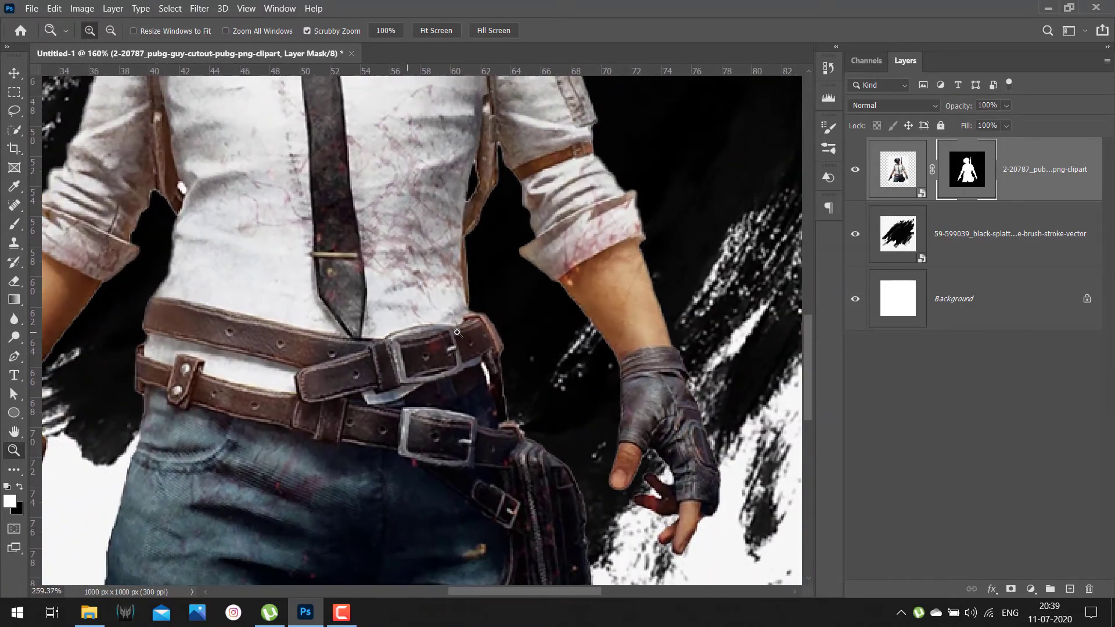
drag(175, 217, 228, 222)
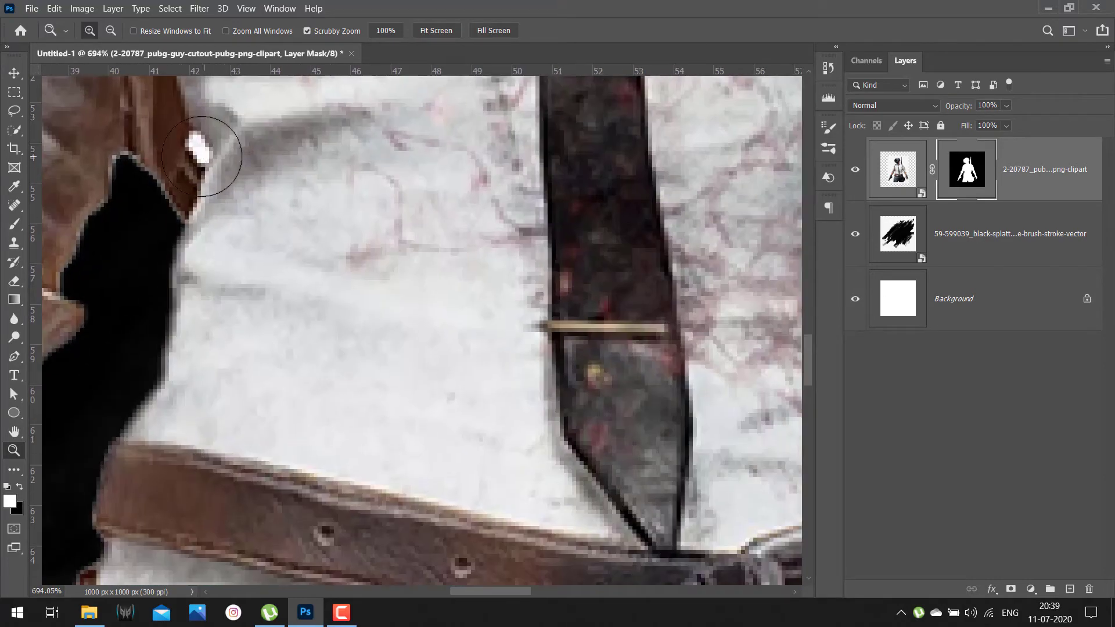
key(b)
key(bracketleft)
key(bracketleft)
key(bracketleft)
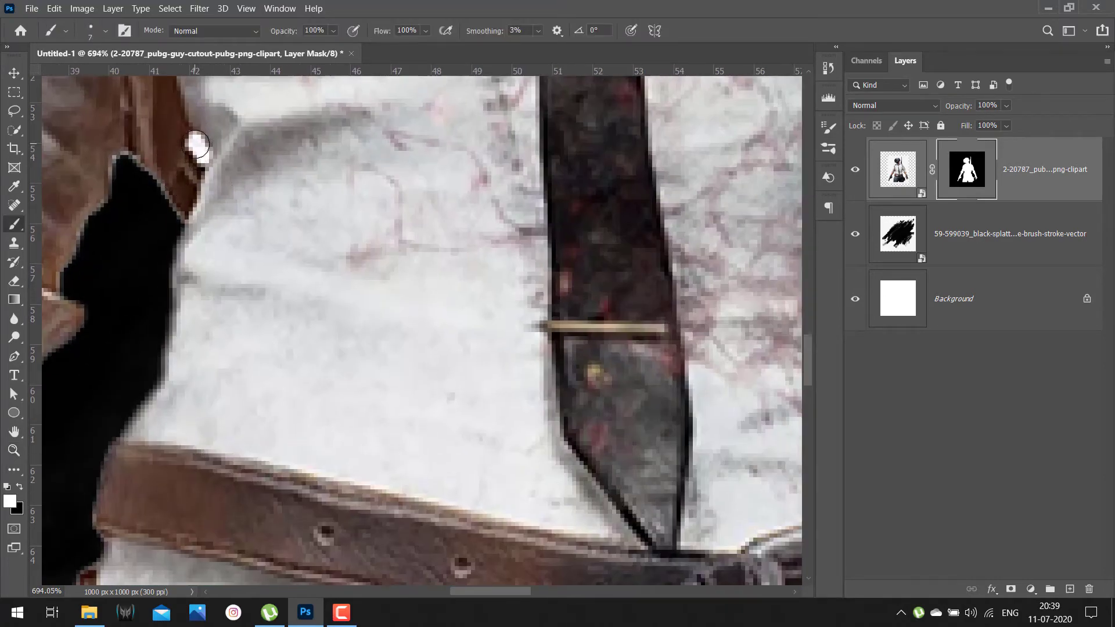
click(198, 144)
Paint black on the mask to hide the stray white patch and light edge fringe
click(20, 488)
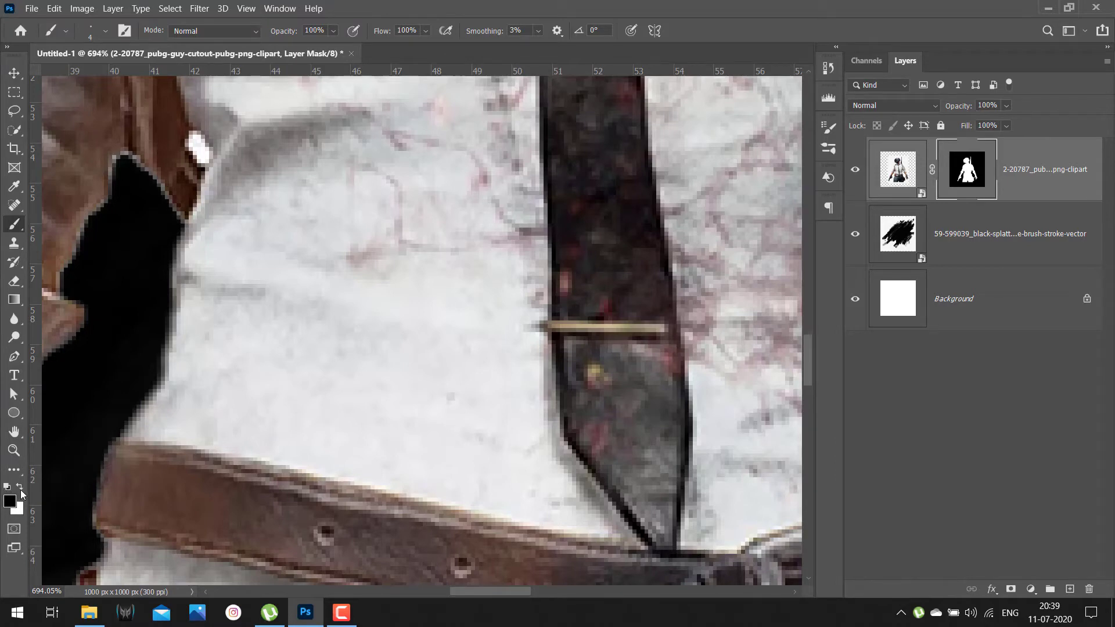
click(195, 141)
click(200, 152)
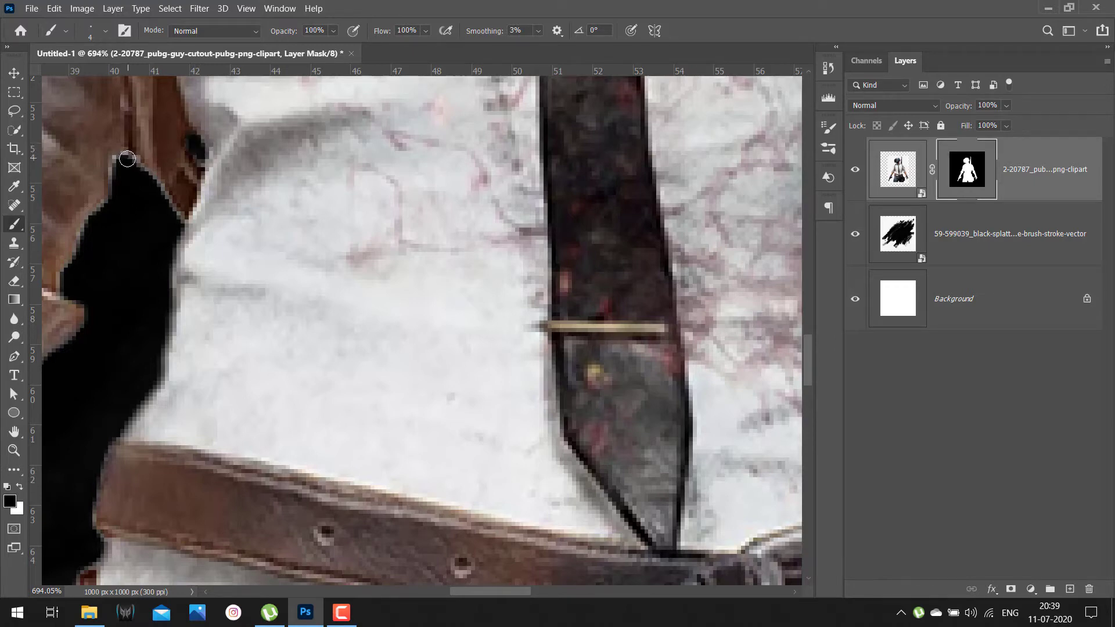
drag(147, 179, 181, 222)
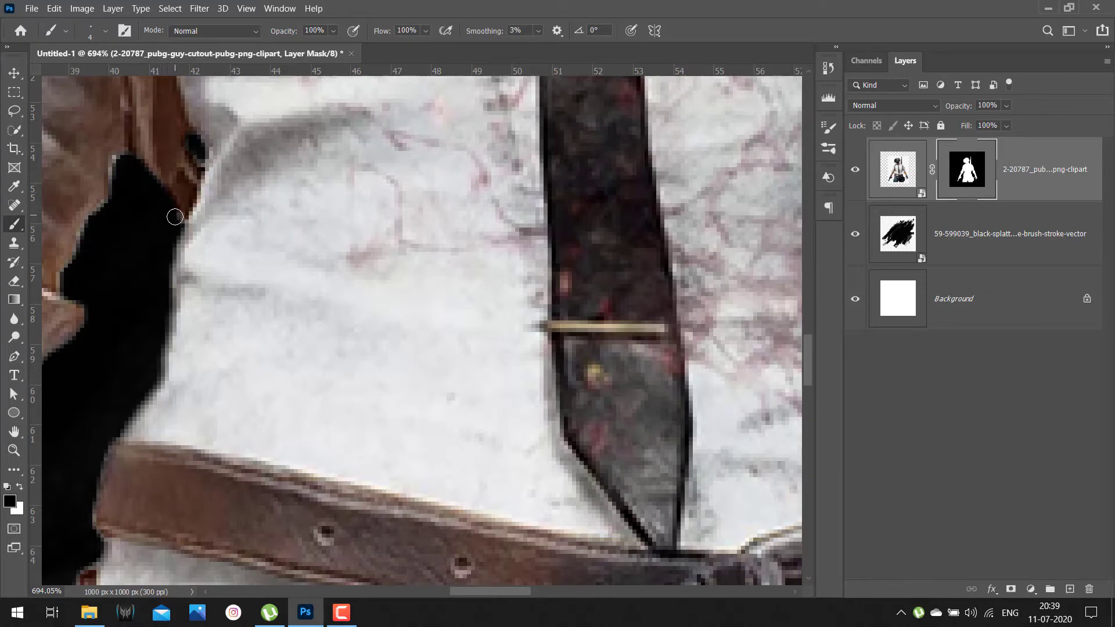
drag(122, 162, 69, 285)
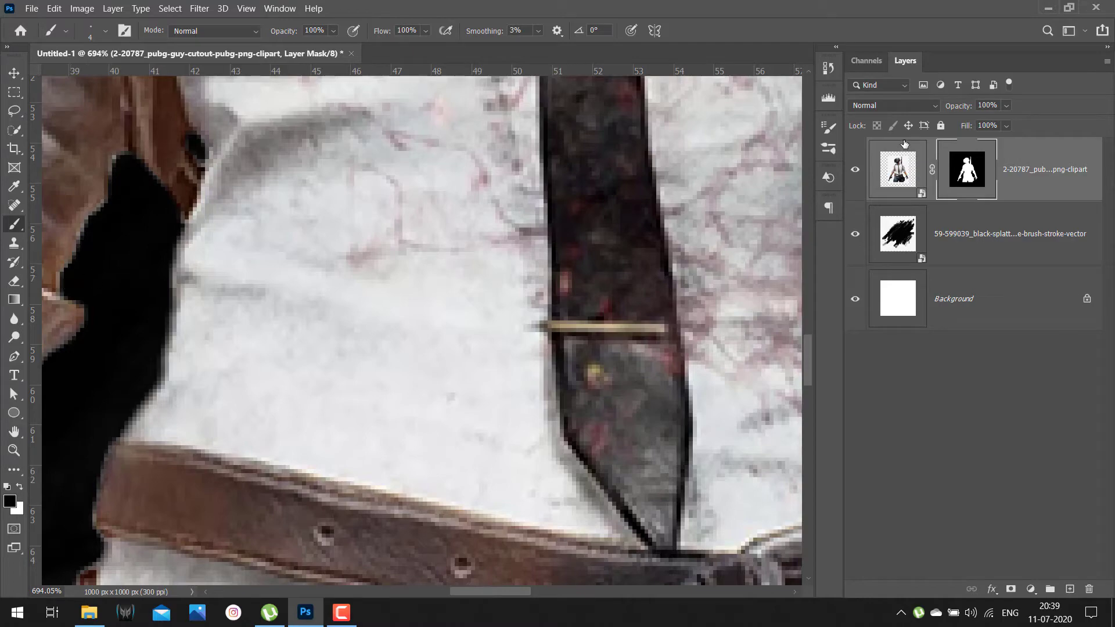
key(ctrl+0)
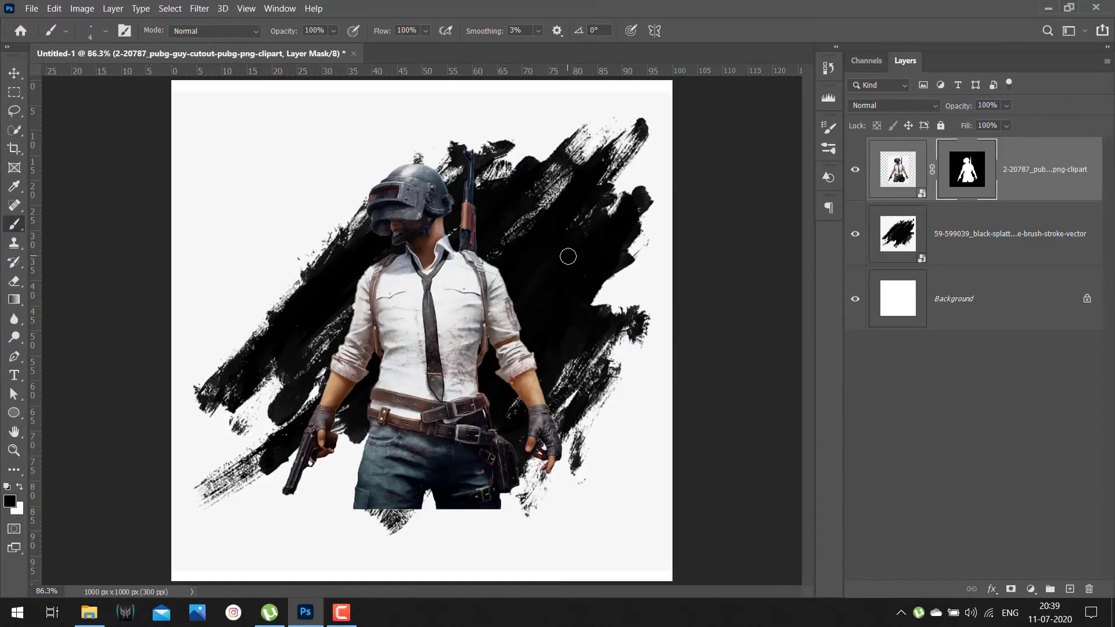
key(z)
drag(516, 405, 563, 380)
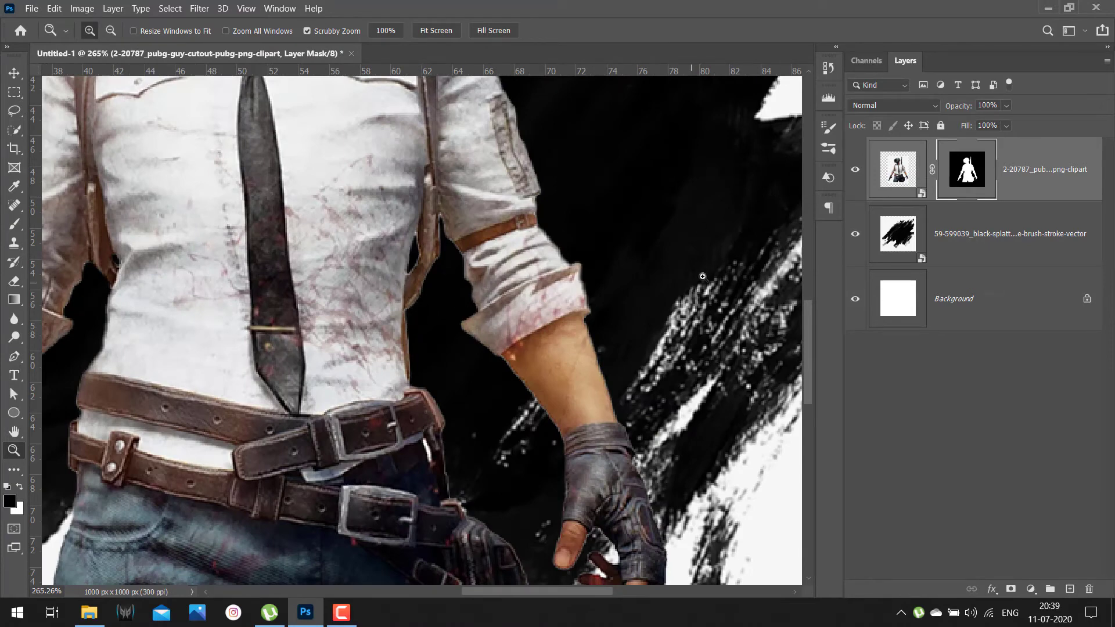
Open Select and Mask on the soldier's mask with the On Layers preview
right_click(968, 180)
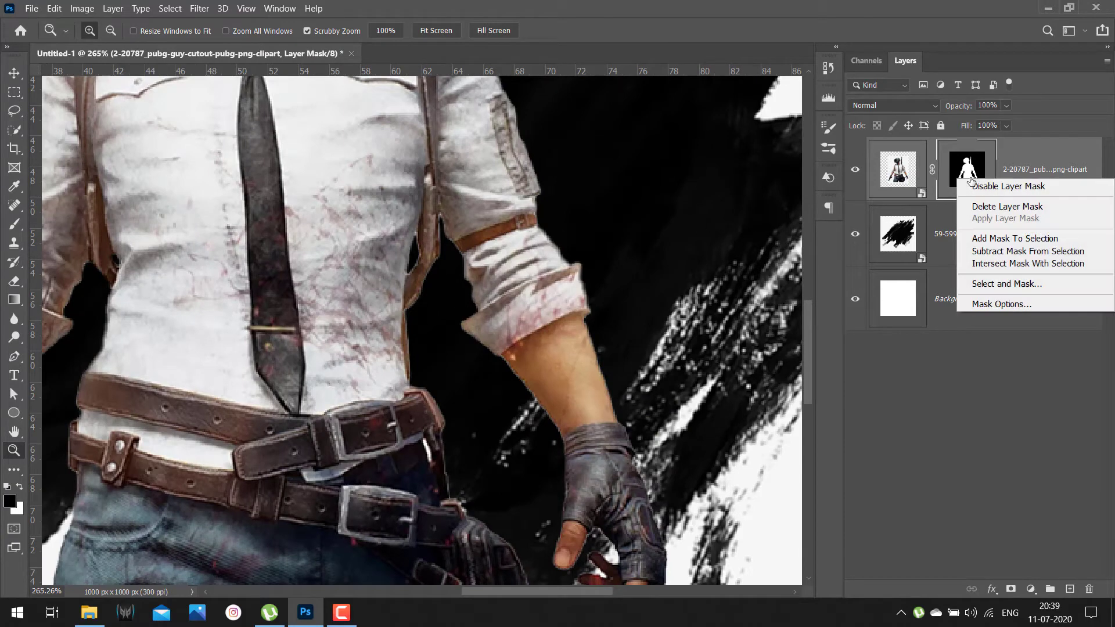
click(1004, 285)
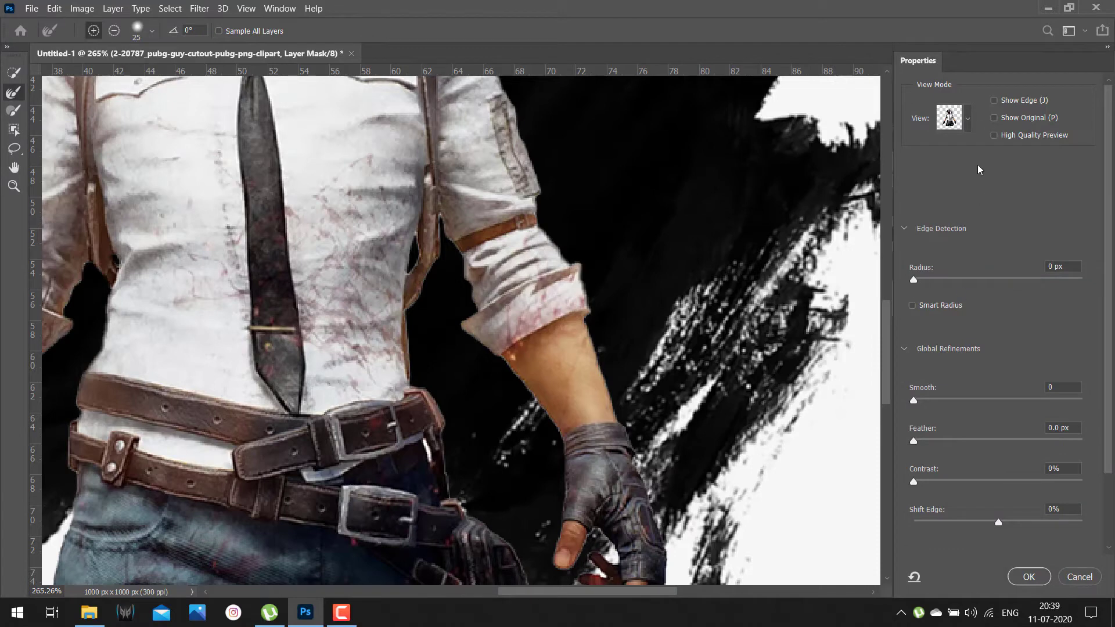
click(969, 120)
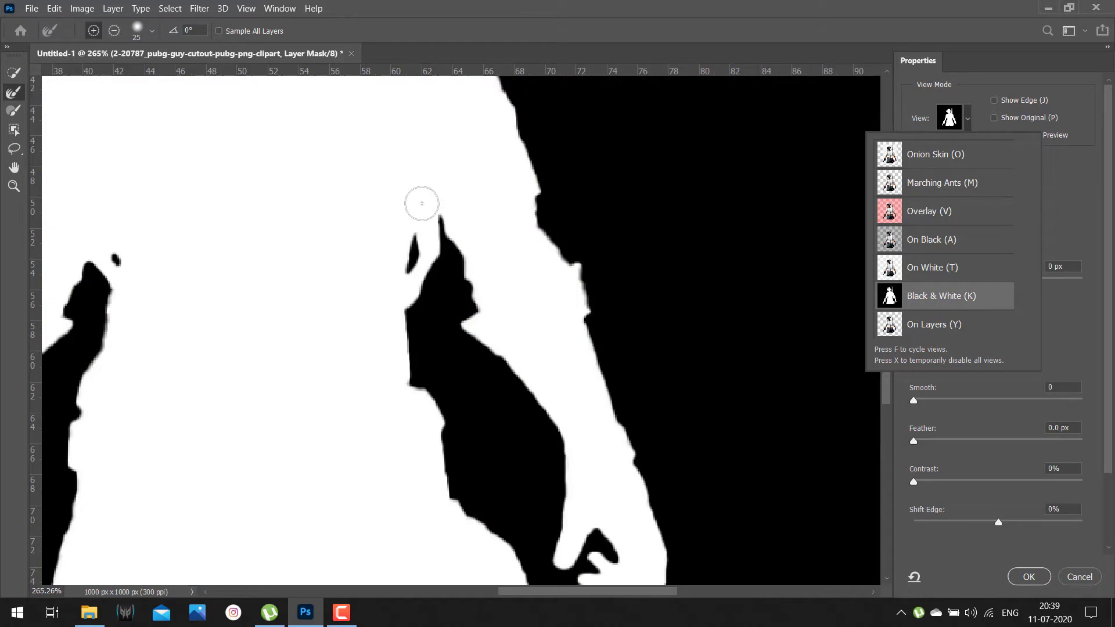
click(951, 331)
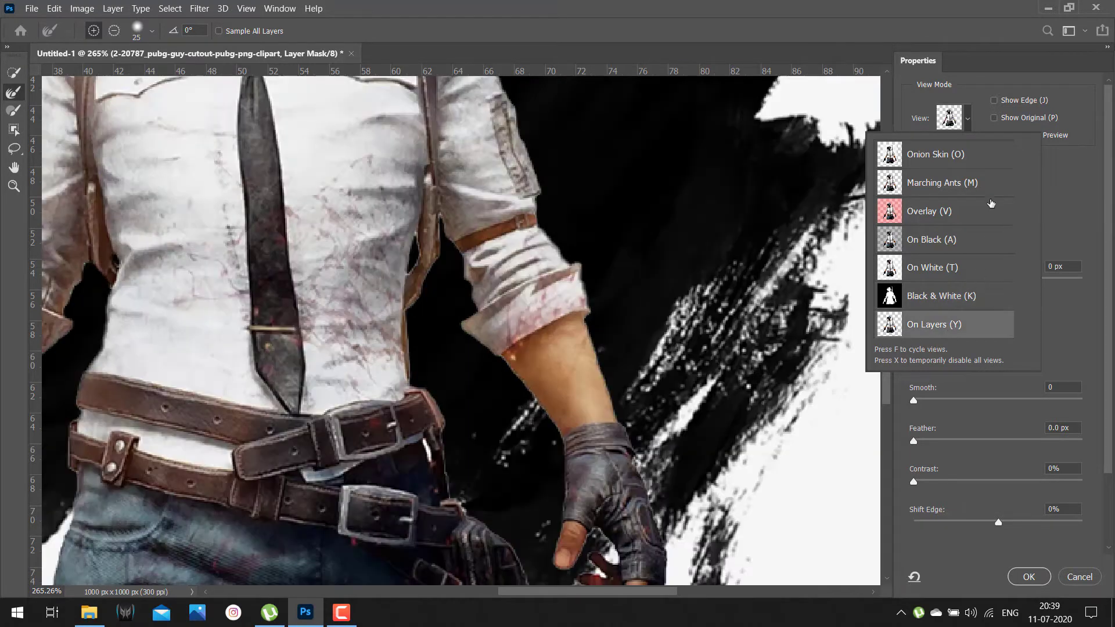
click(969, 121)
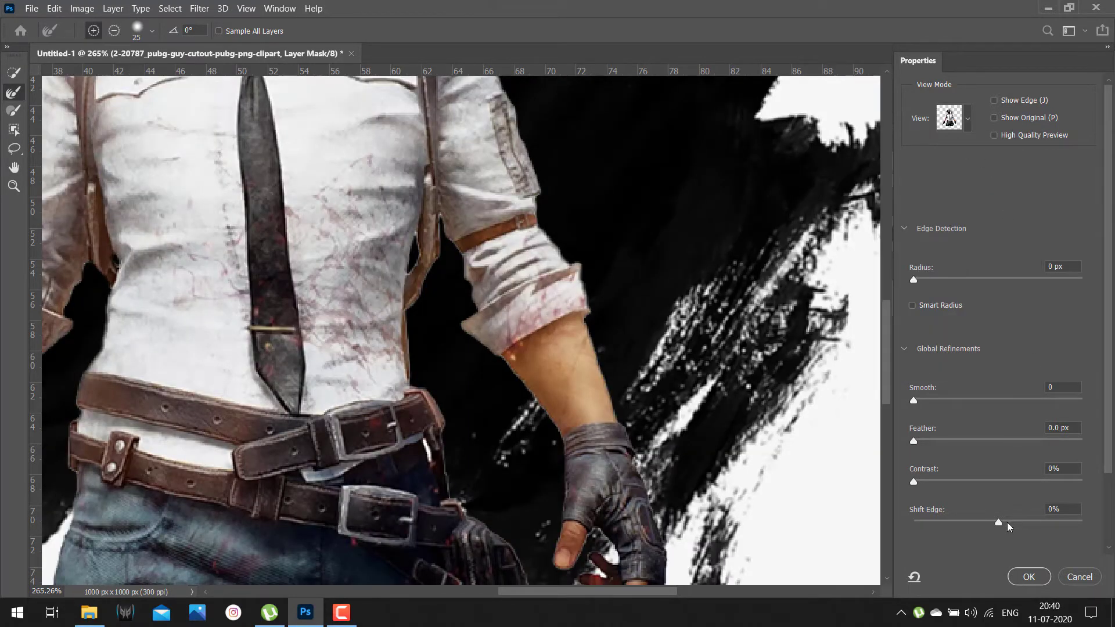
Refine the edge with Smooth 1, Feather 0.6 px, Contrast 9% and Shift Edge about -20%
drag(999, 524, 963, 523)
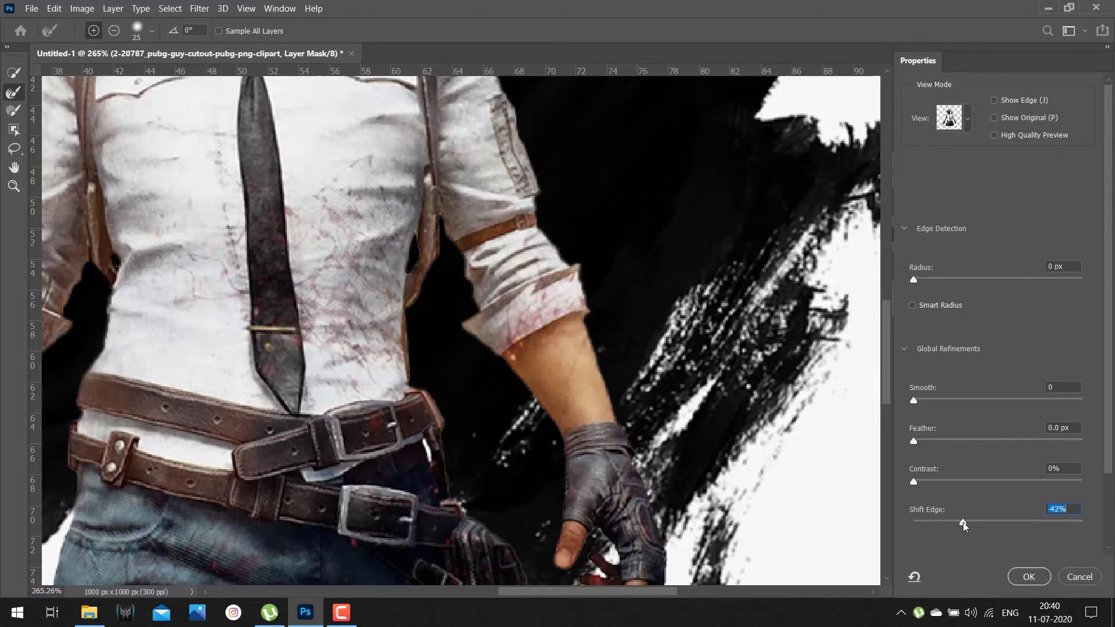
drag(916, 443, 920, 445)
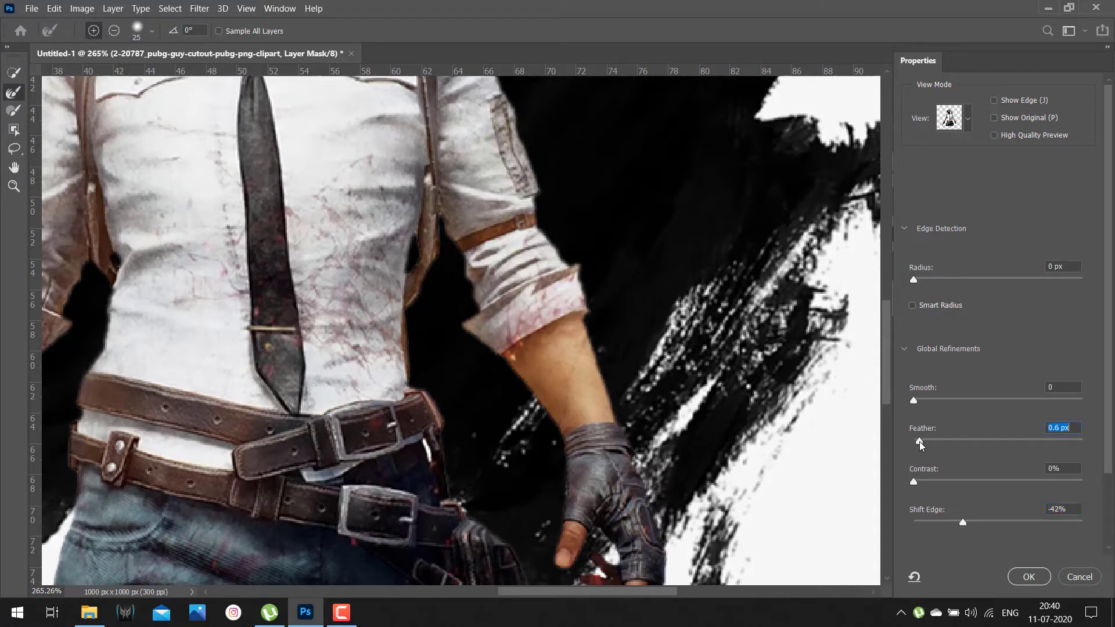
drag(914, 401, 913, 406)
click(916, 403)
drag(915, 482, 928, 483)
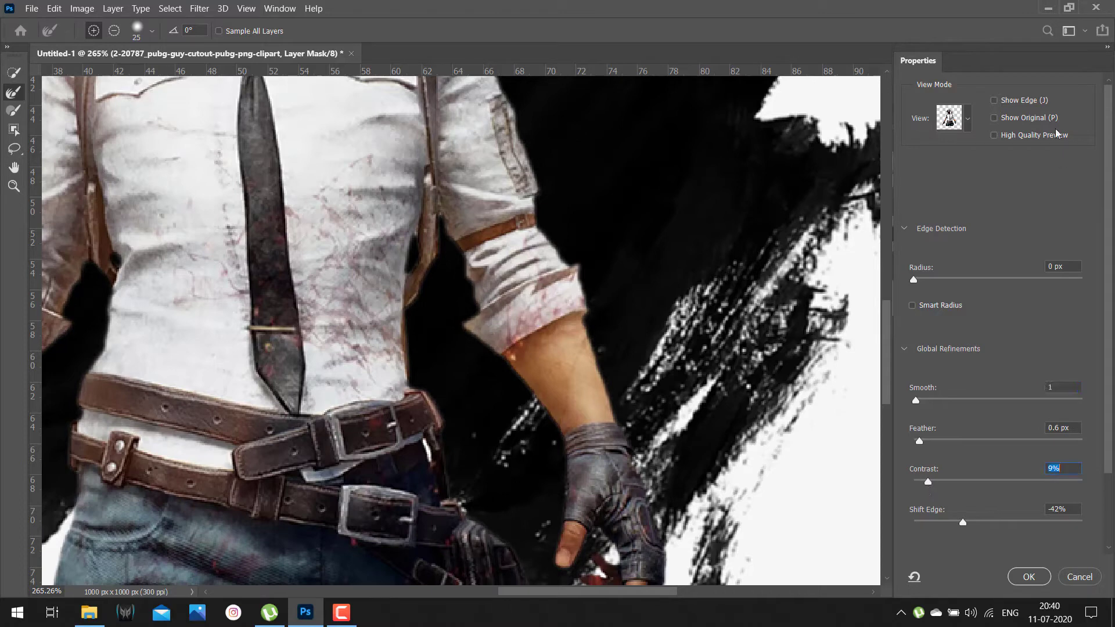
click(995, 118)
click(995, 117)
click(995, 117)
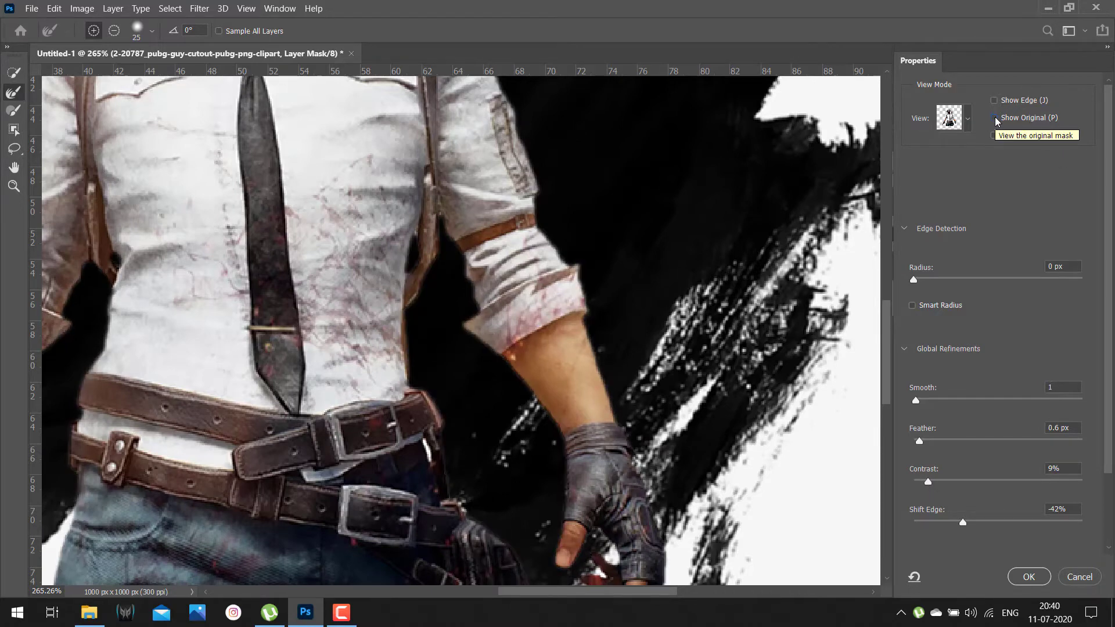
click(995, 120)
click(996, 119)
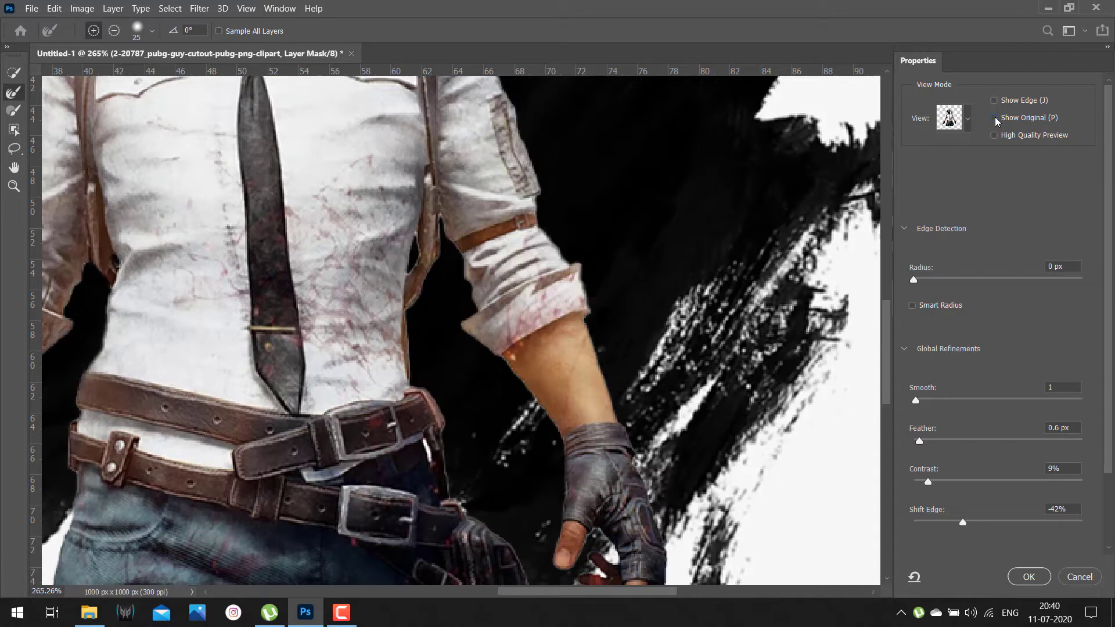
click(995, 119)
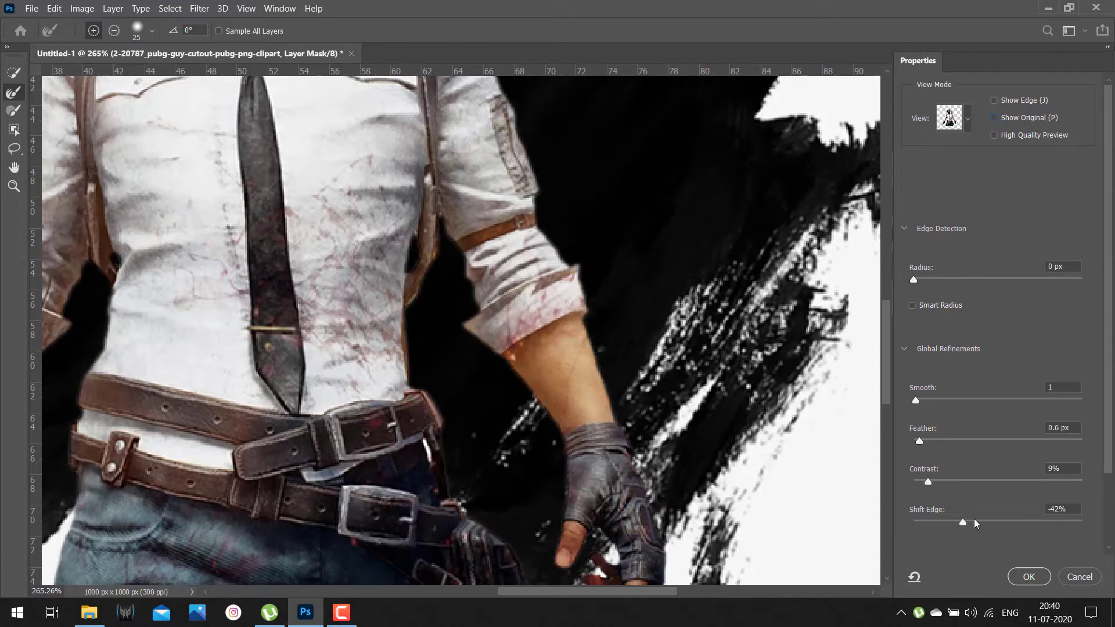
drag(967, 522, 981, 522)
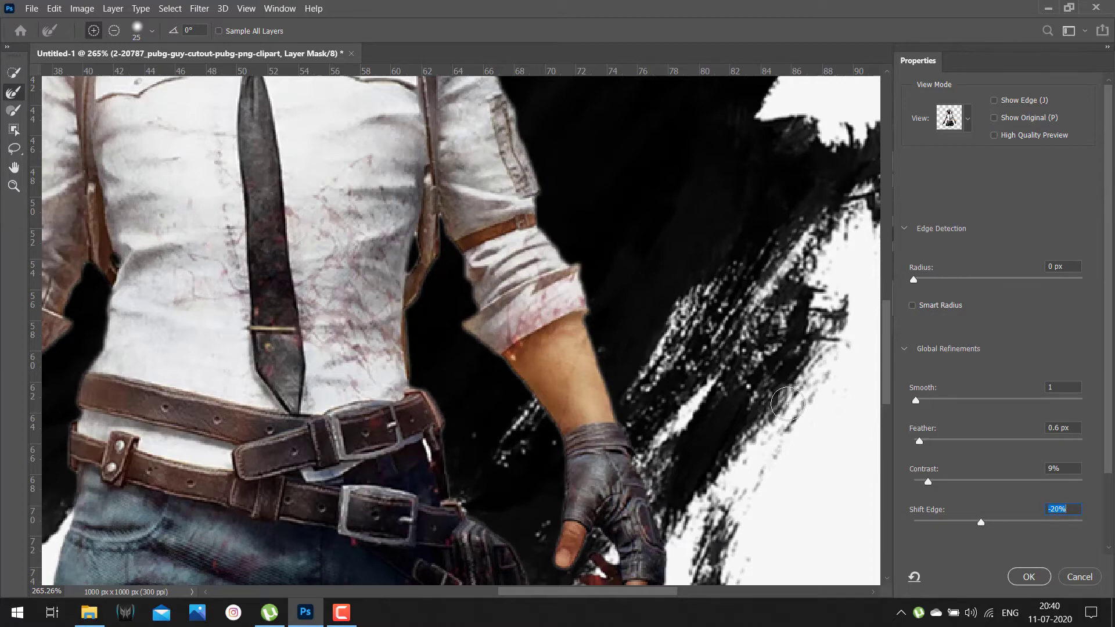
Apply the refined mask and paint black along the belt edge to hide the light line
click(1024, 577)
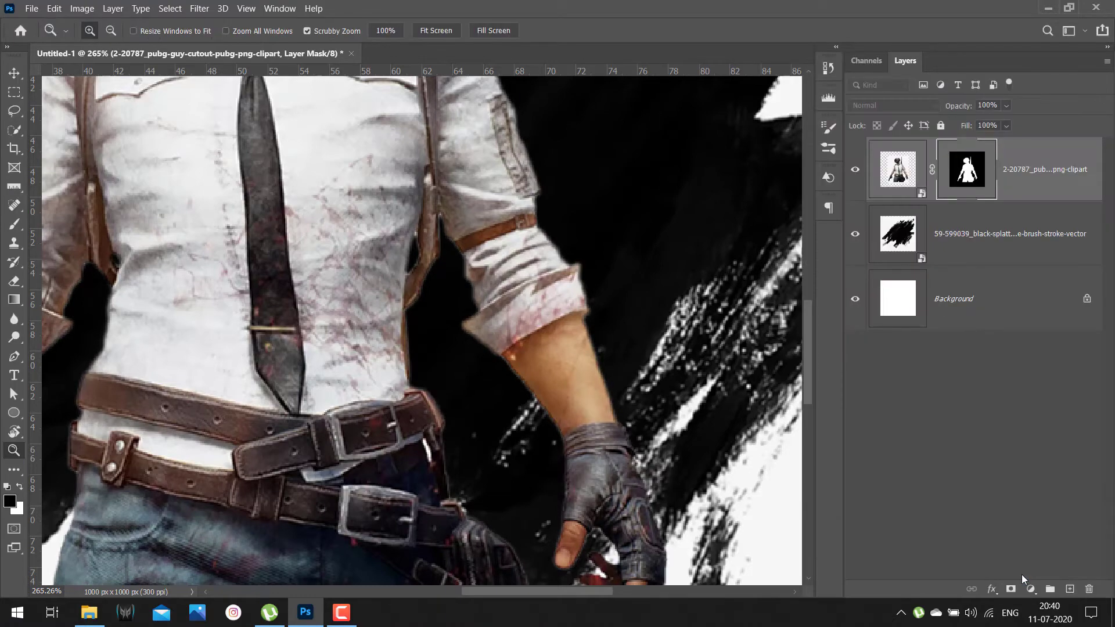
mouse_move(490, 451)
mouse_down()
mouse_move(457, 448)
mouse_move(535, 494)
mouse_up()
key(b)
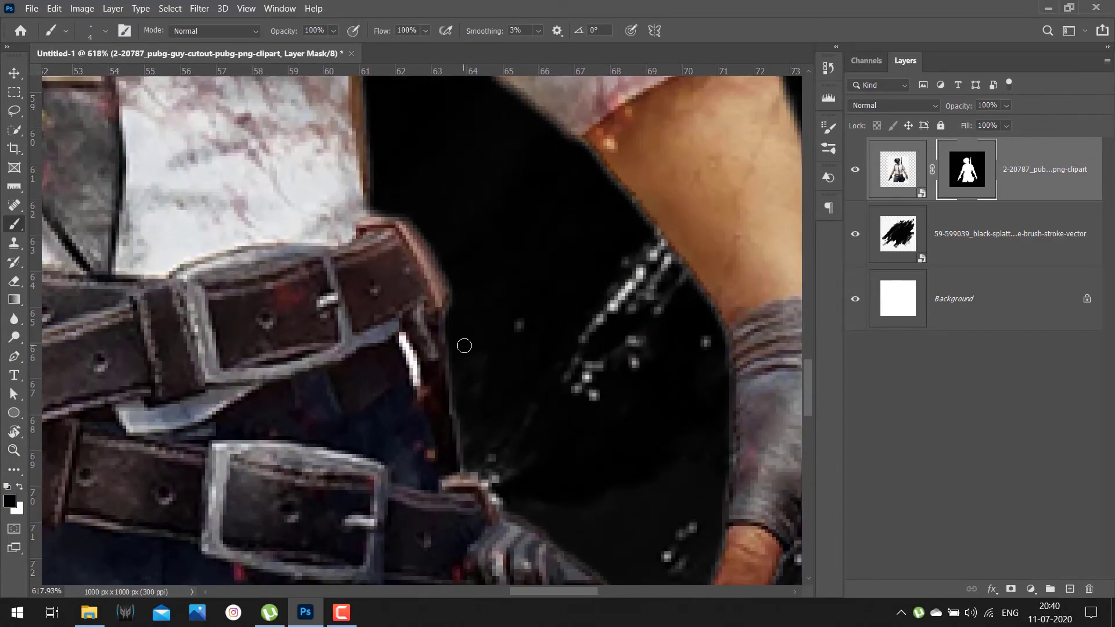
key(bracketright)
key(bracketright)
key(bracketright)
key(x)
key(x)
drag(456, 370, 477, 465)
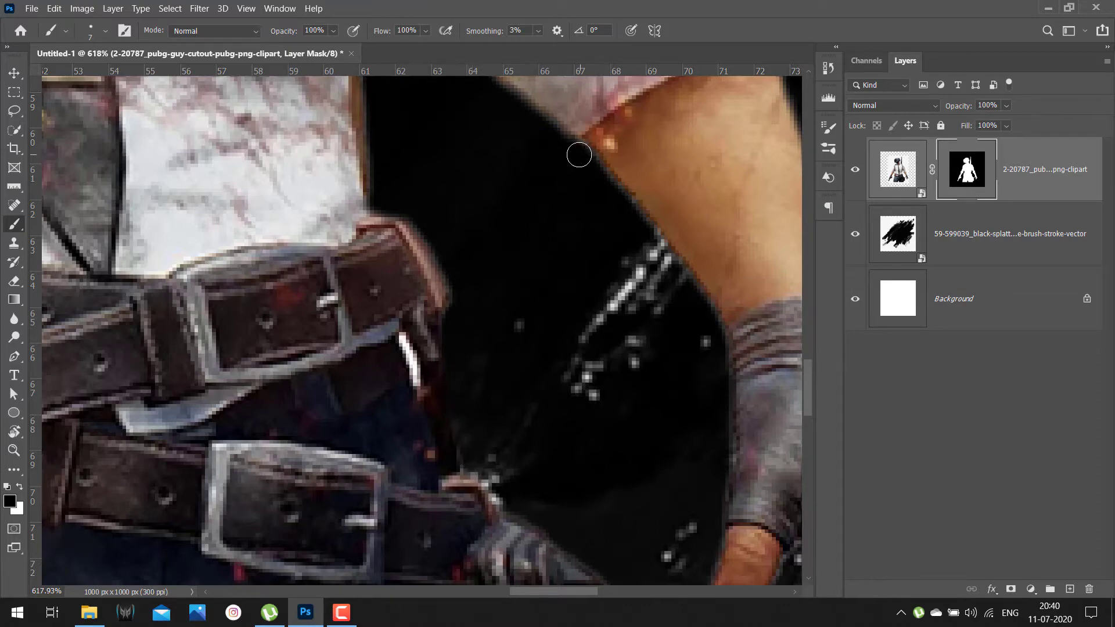
Paint away the leftover fringe along the forearm, sleeve, glove and thumb
mouse_move(582, 159)
mouse_down()
mouse_move(693, 289)
mouse_move(720, 346)
mouse_move(726, 451)
mouse_move(704, 531)
mouse_up()
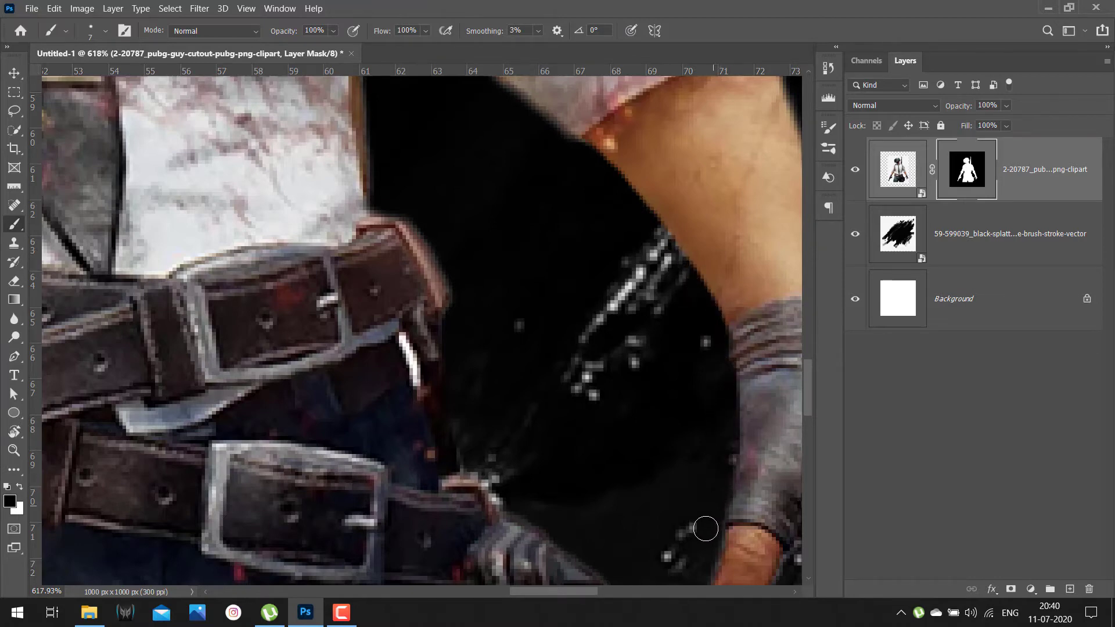
mouse_move(639, 463)
mouse_down()
mouse_move(489, 237)
mouse_move(474, 167)
mouse_up()
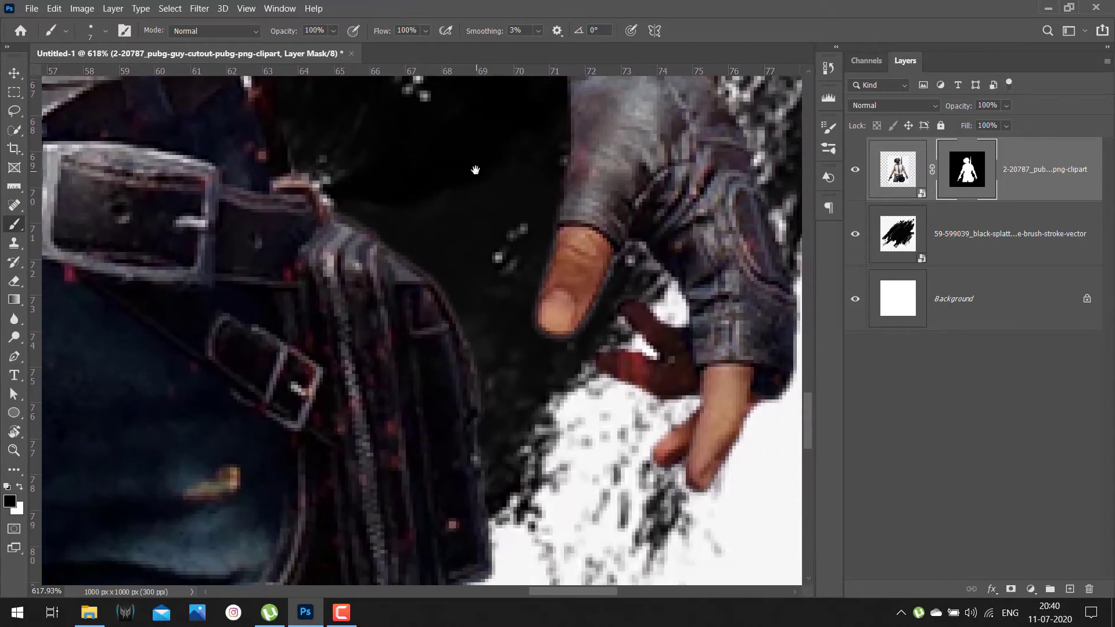
mouse_move(409, 243)
mouse_down()
mouse_move(463, 304)
mouse_move(486, 428)
mouse_up()
drag(627, 260, 591, 342)
drag(542, 166, 530, 340)
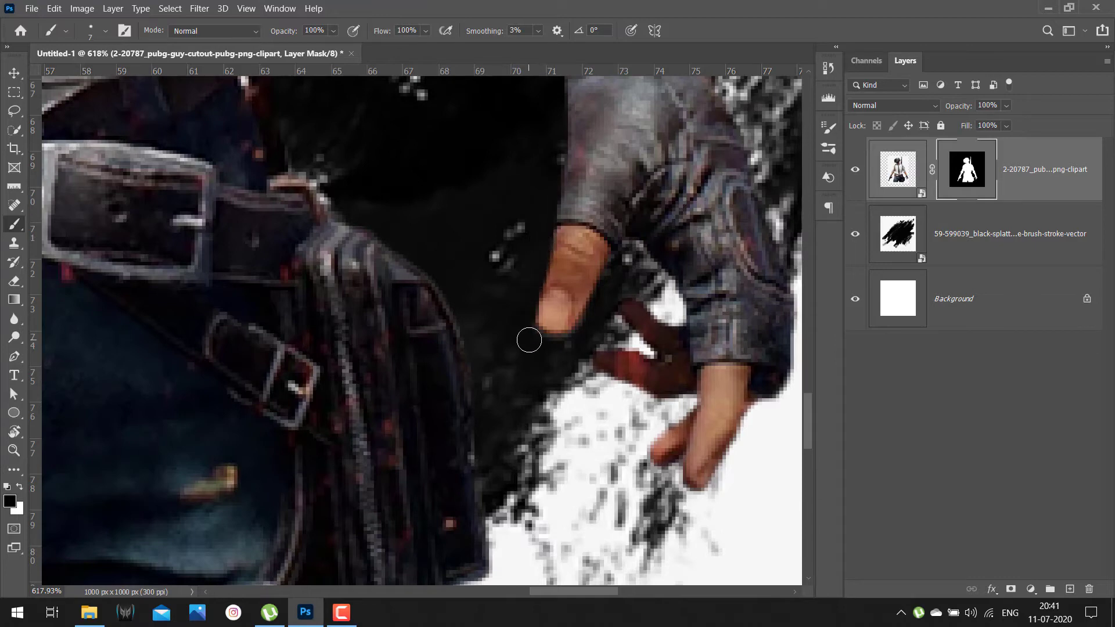
key(ctrl+0)
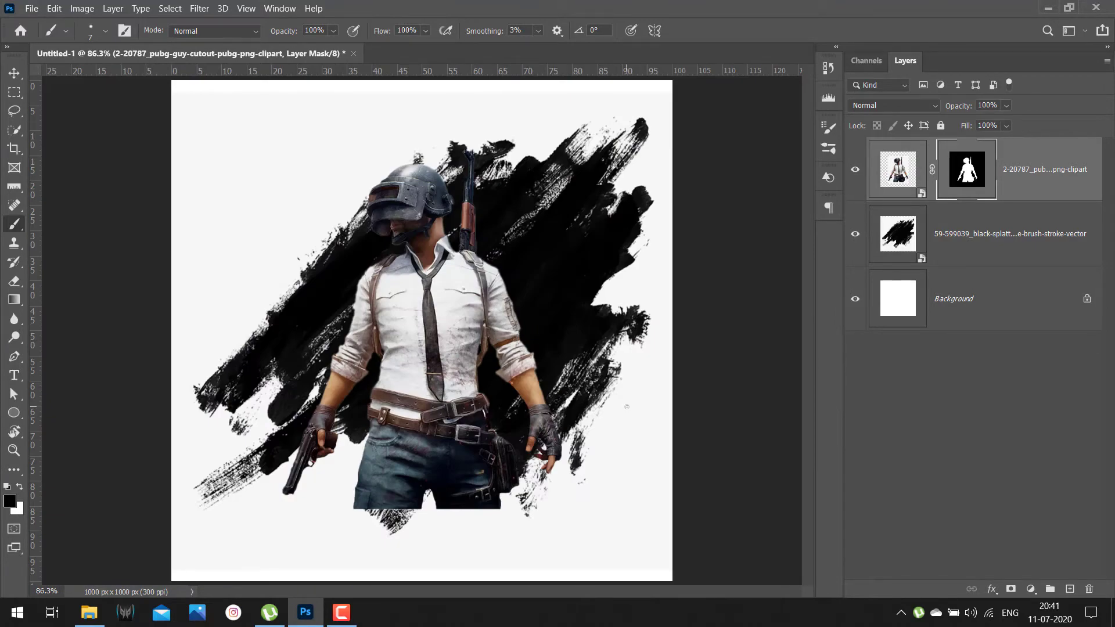
Set the splatter layer to Hard Light blend mode at 75% opacity
click(1020, 234)
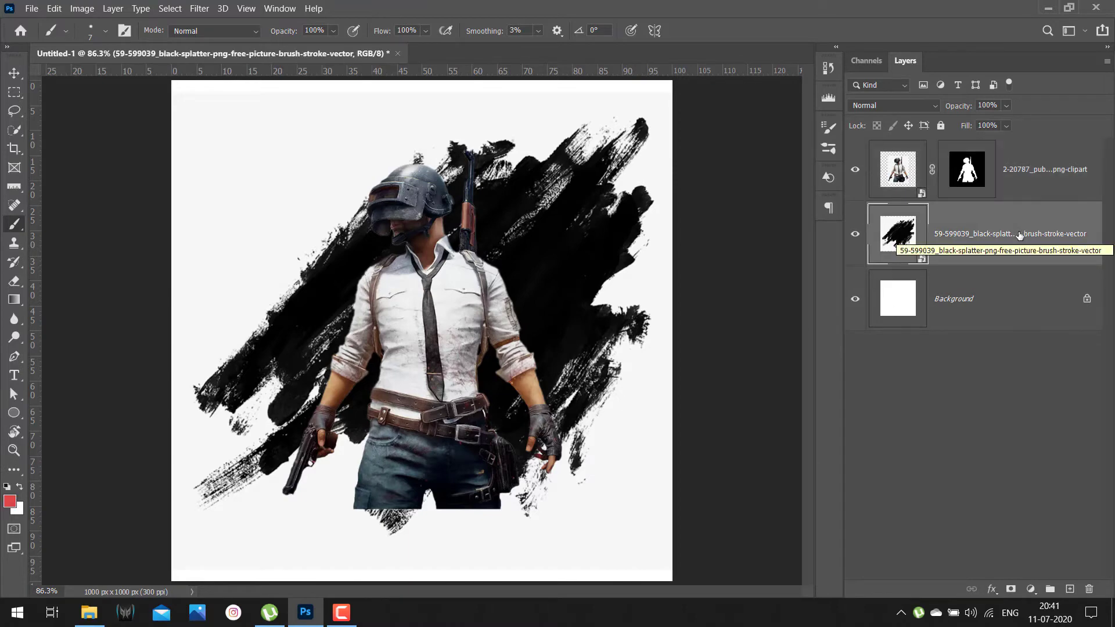
click(915, 104)
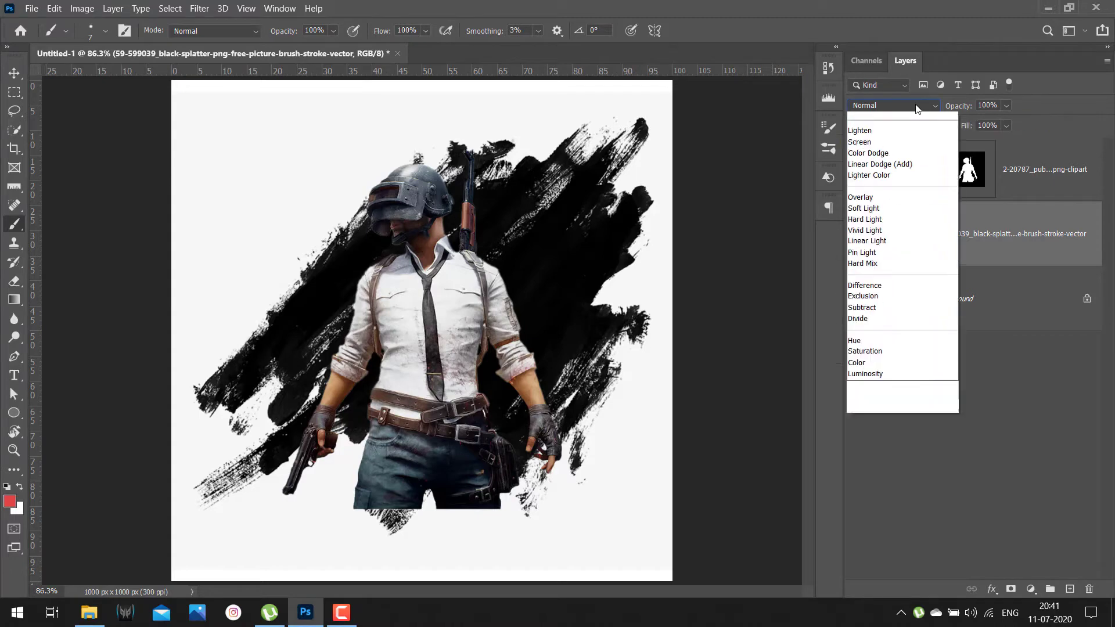
click(893, 306)
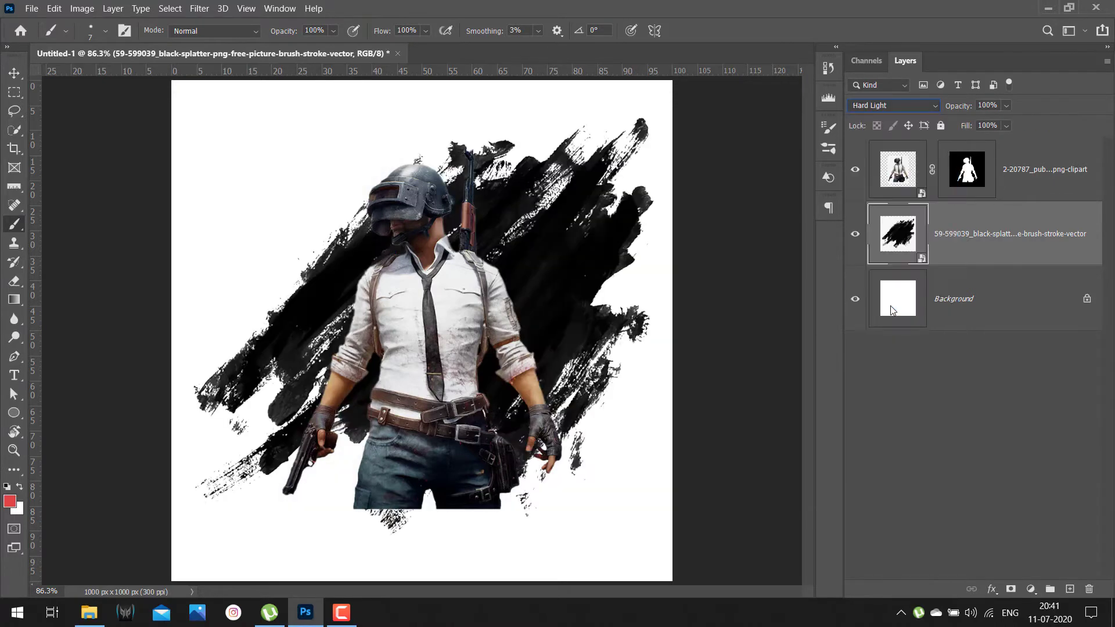
click(898, 106)
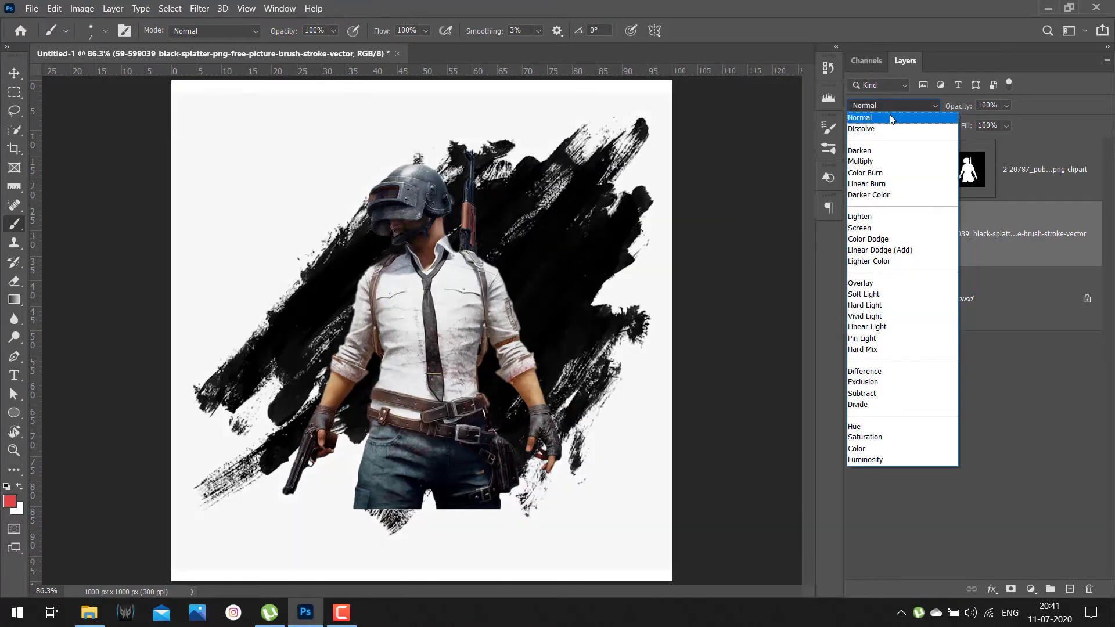
click(900, 306)
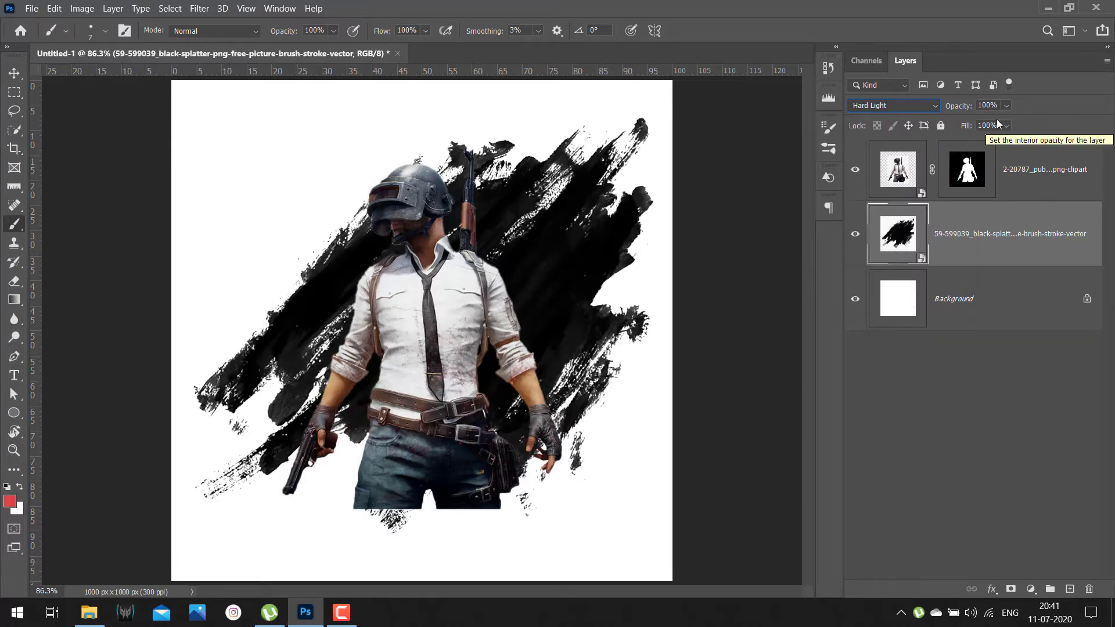
click(970, 105)
text(7)
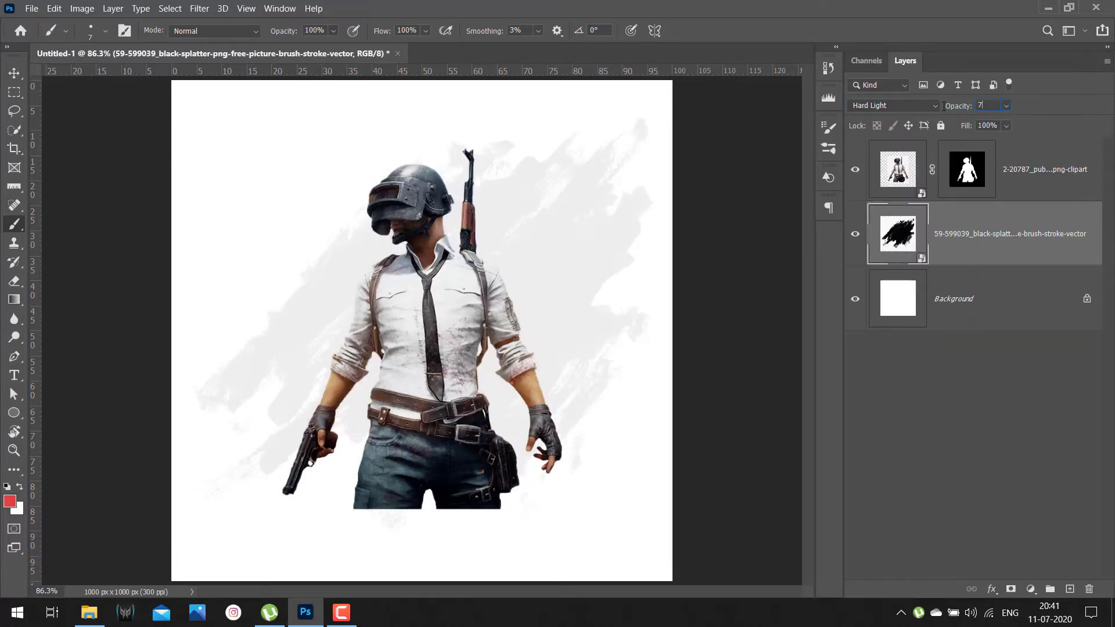
text(5)
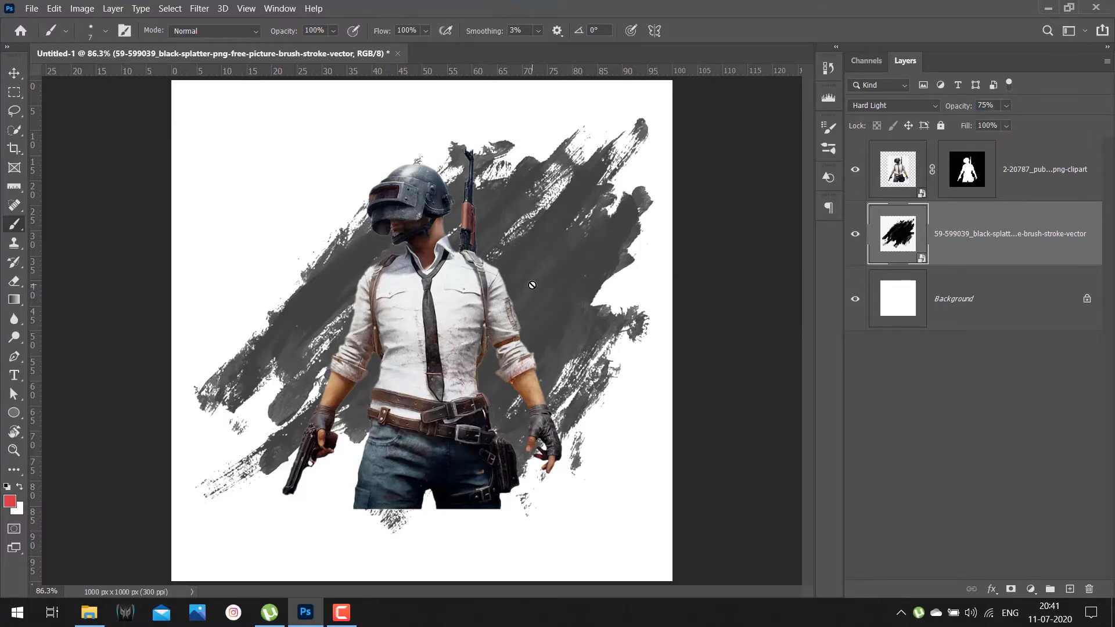
text(v)
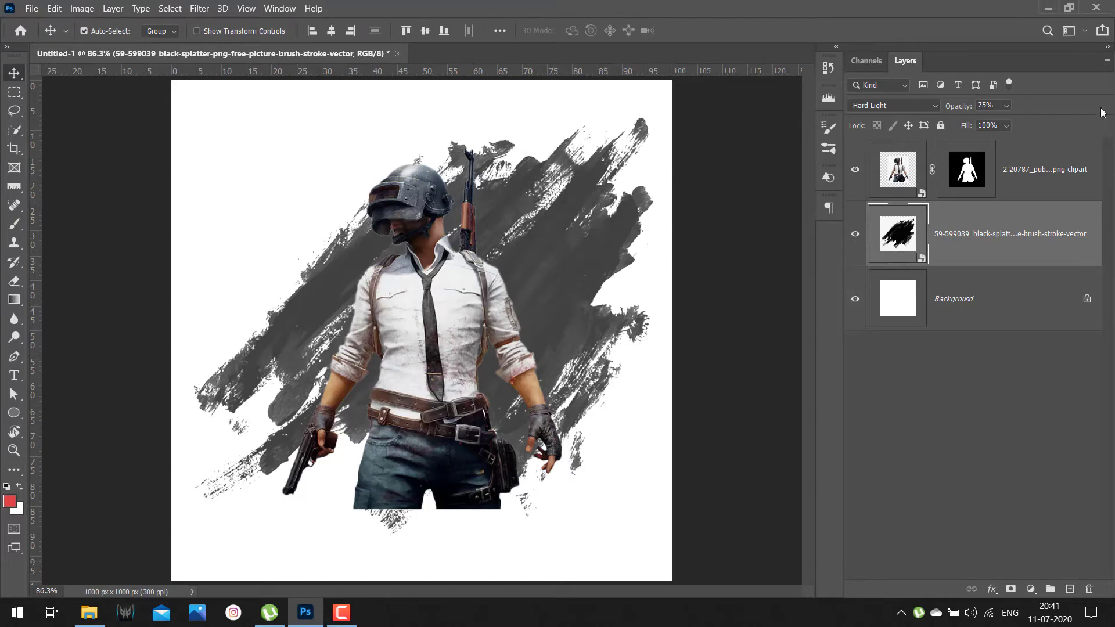
Scale the splatter to about 24.5% and move it down-left behind the soldier
key(ctrl+t)
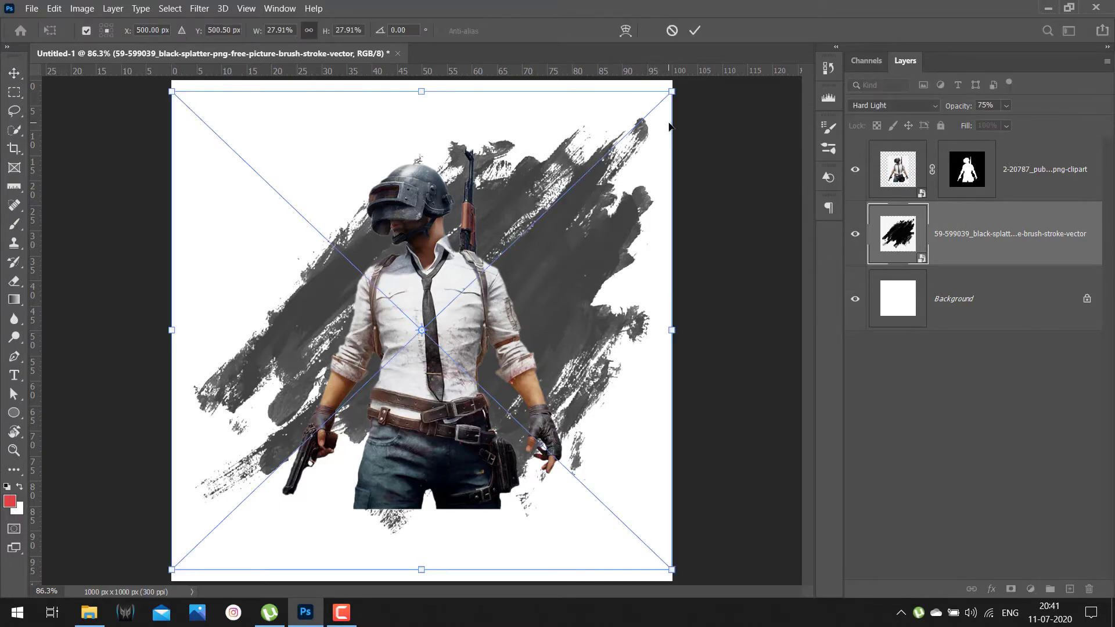
drag(671, 90, 641, 121)
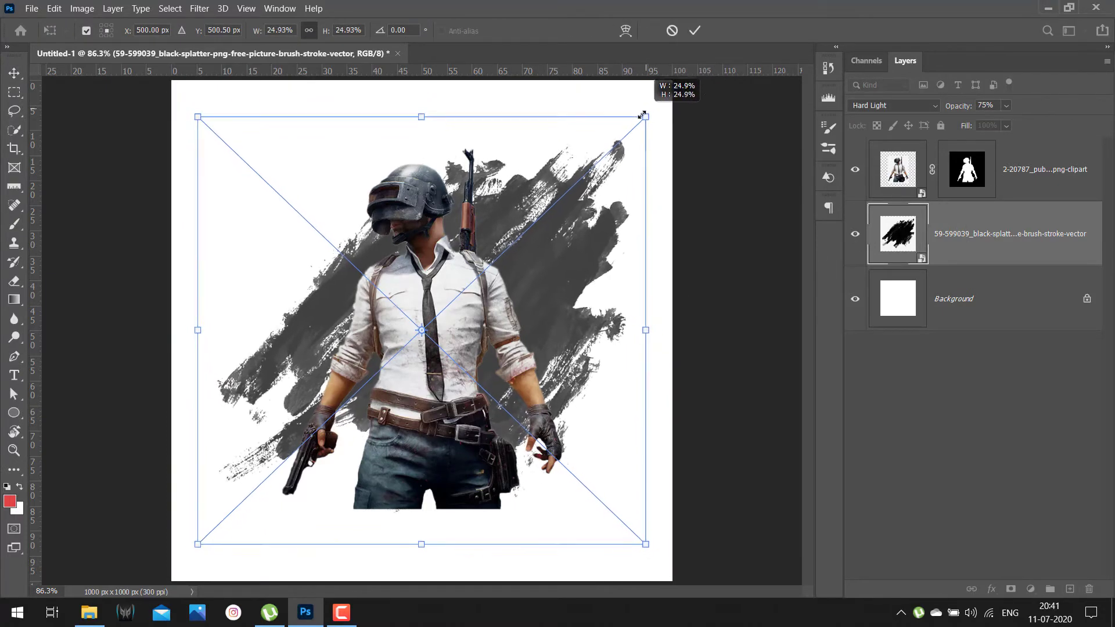
drag(561, 265, 553, 308)
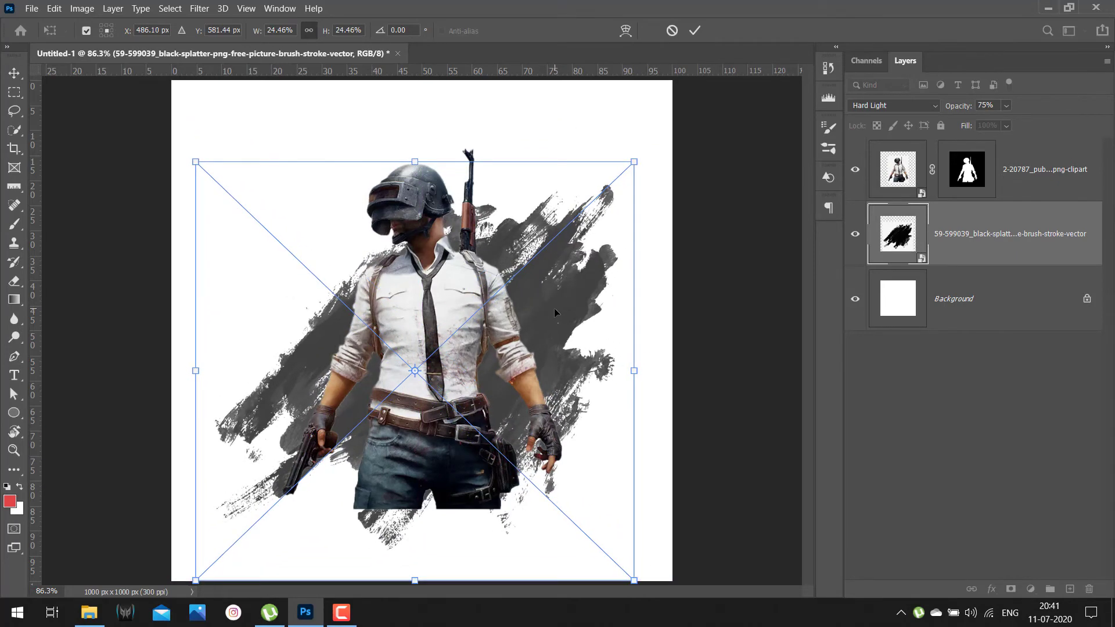
key(Return)
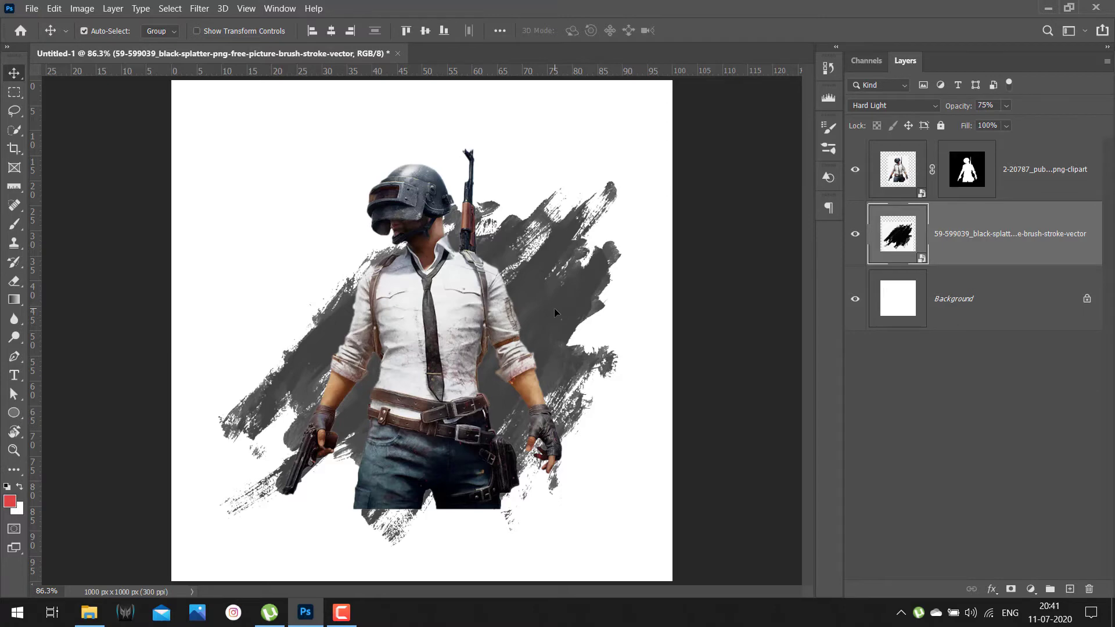
Embed the pubg.0 battleground image and move its layer to the top of the stack
click(31, 8)
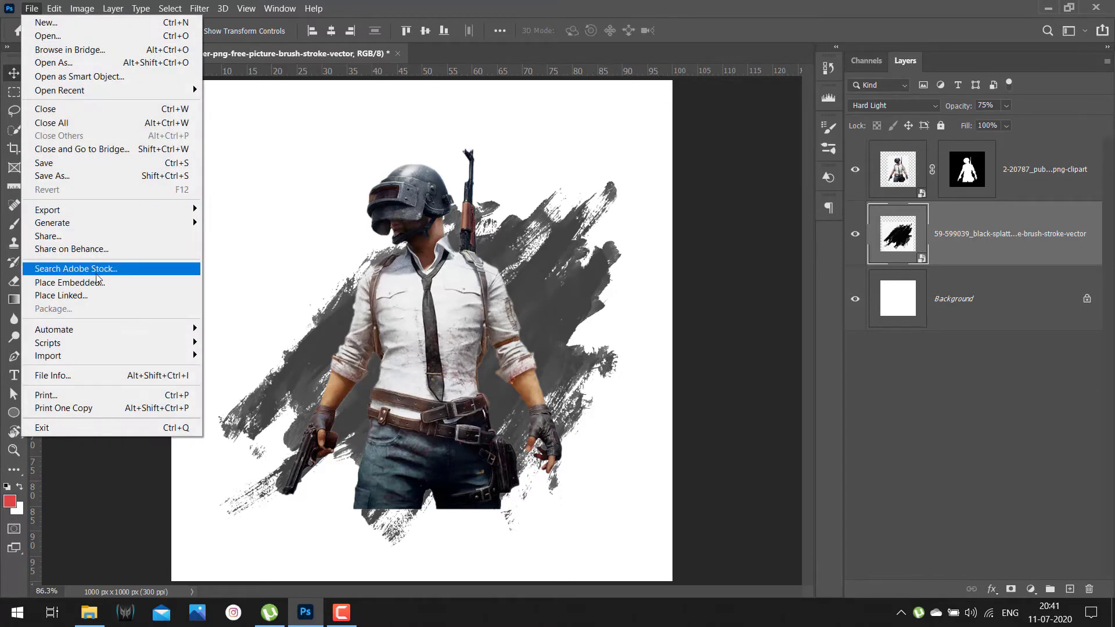
click(96, 282)
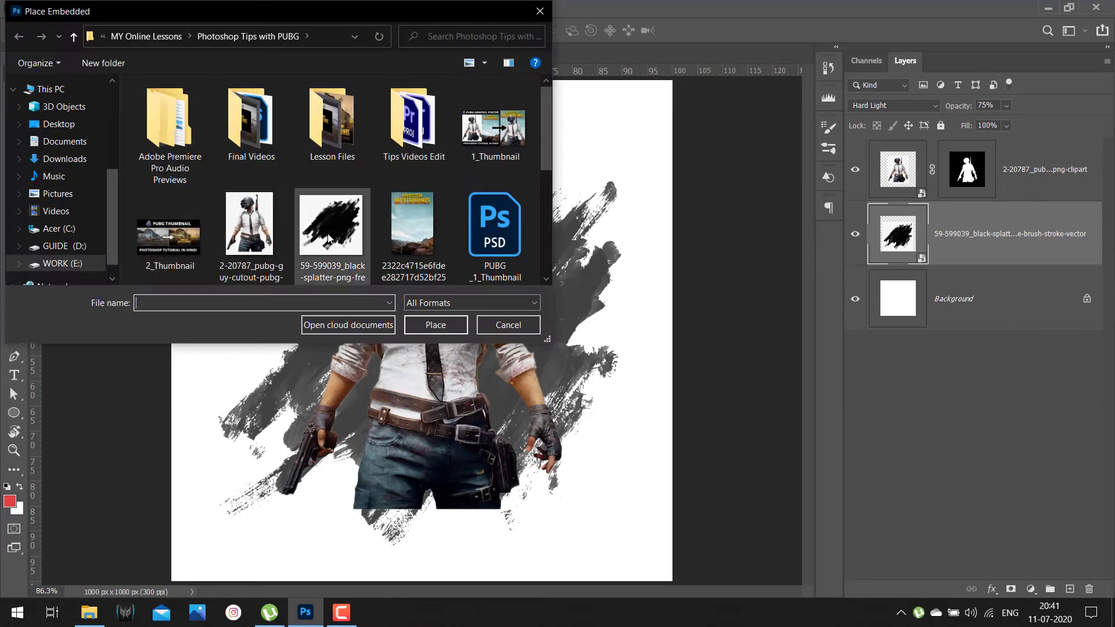
drag(542, 159, 528, 246)
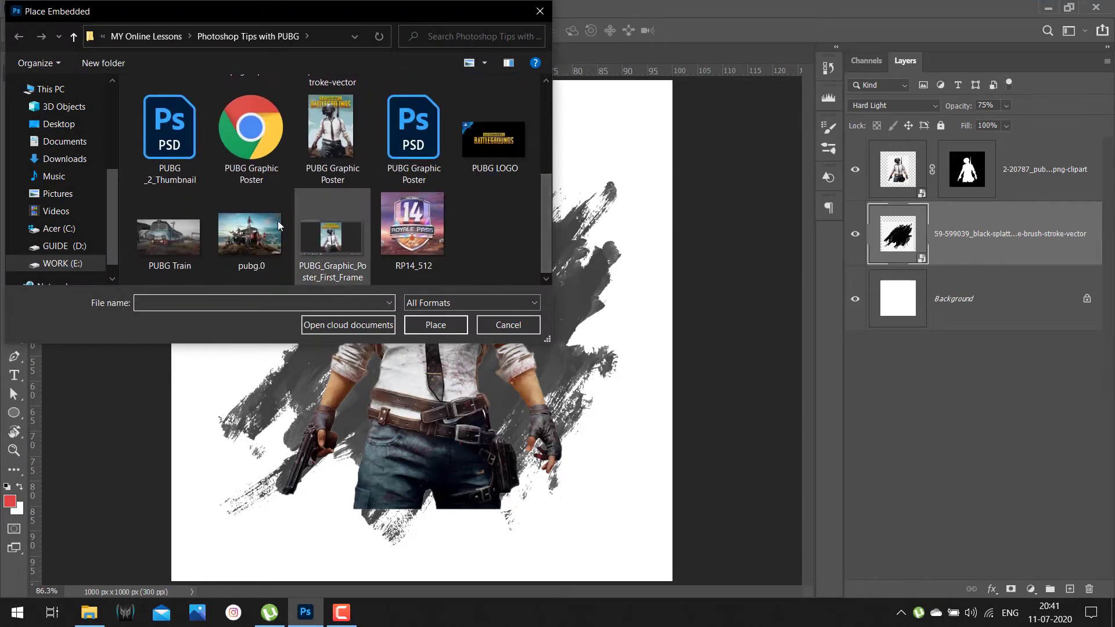
click(273, 230)
click(435, 323)
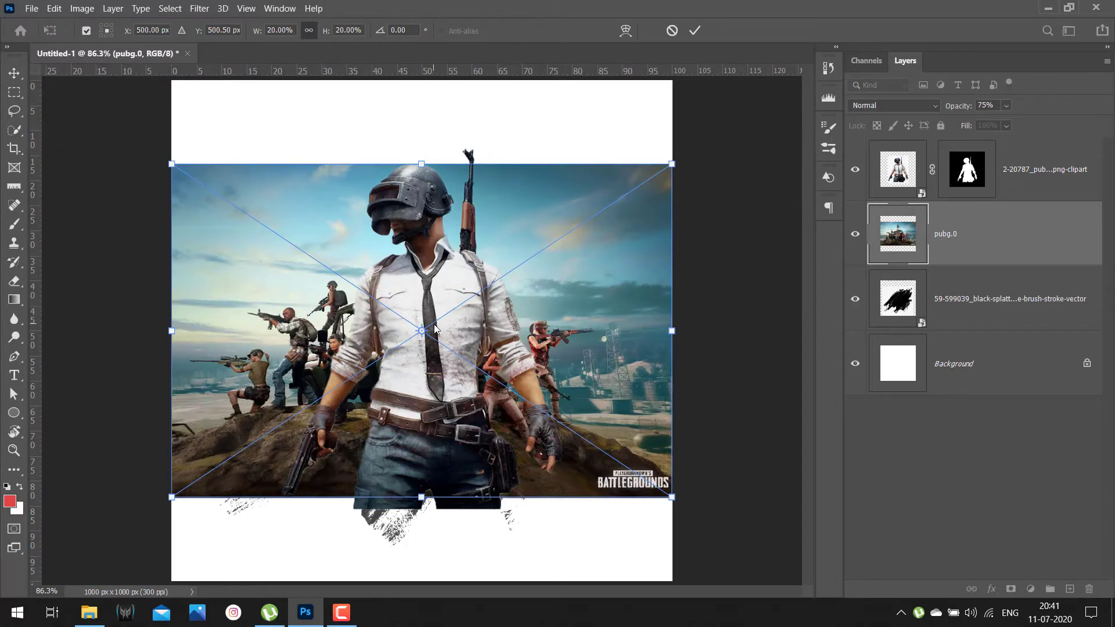
key(Return)
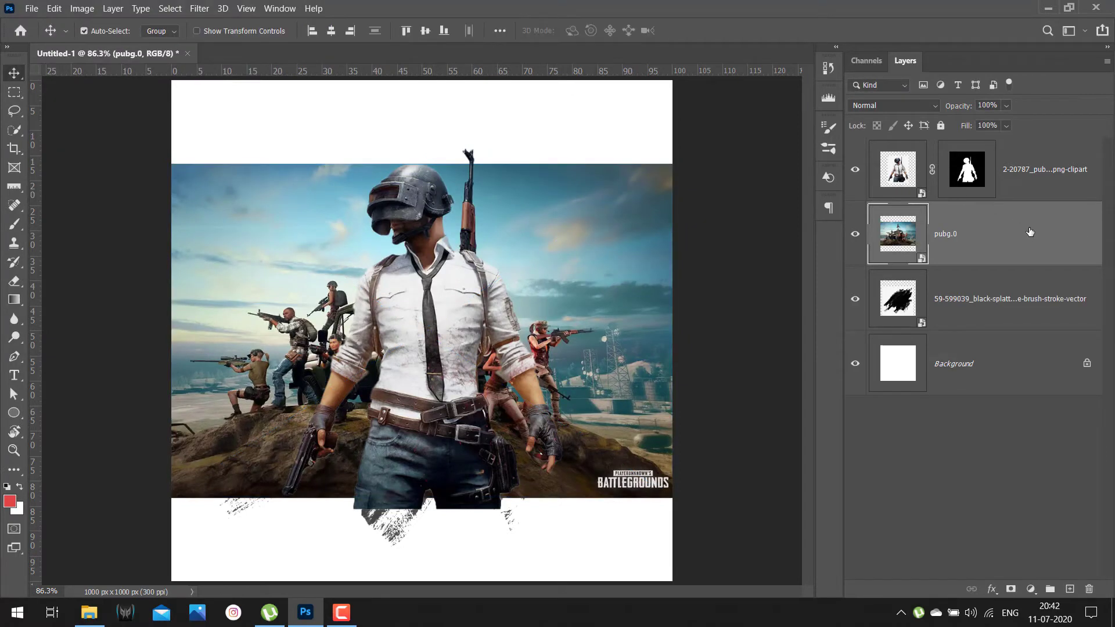
drag(1028, 229, 996, 145)
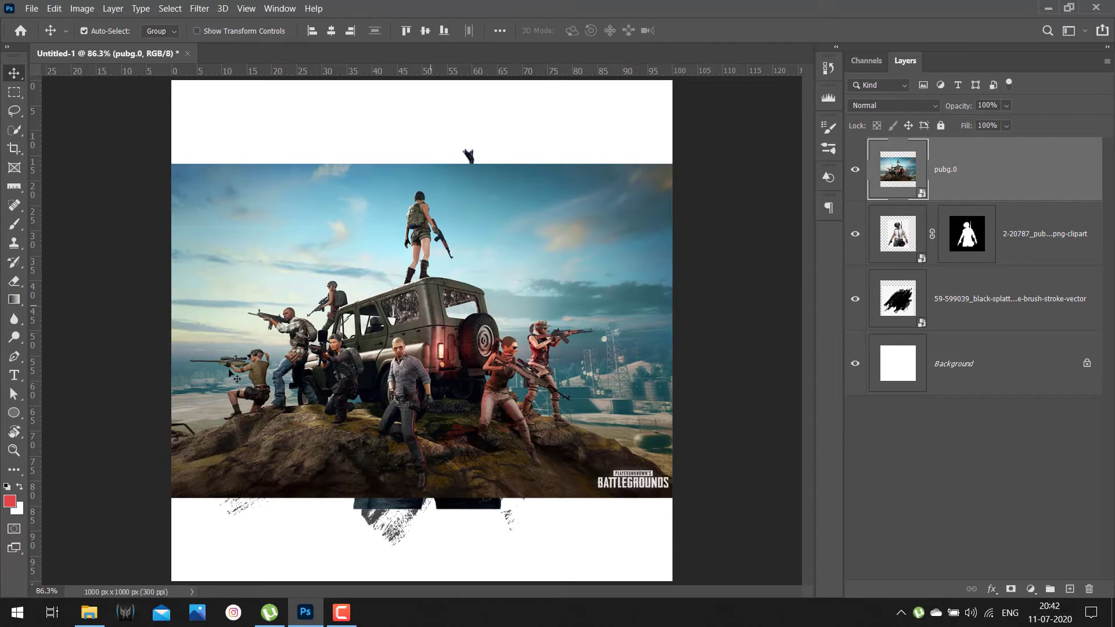
At 50% opacity, scale and nudge the battleground into alignment, then restore 100% opacity
click(998, 105)
text(50)
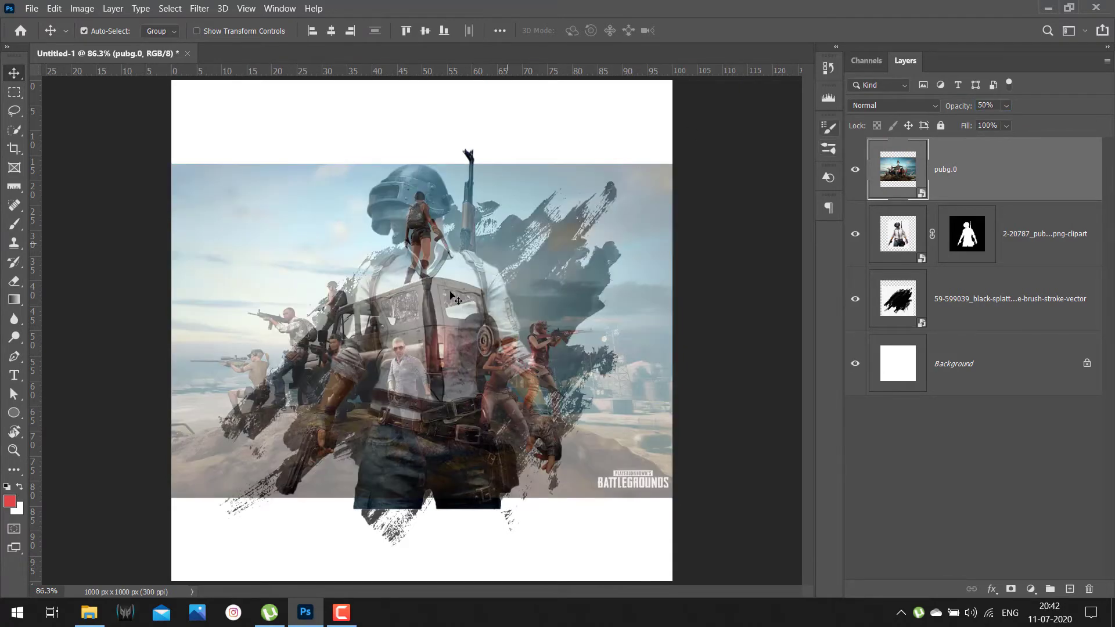
drag(435, 293, 431, 311)
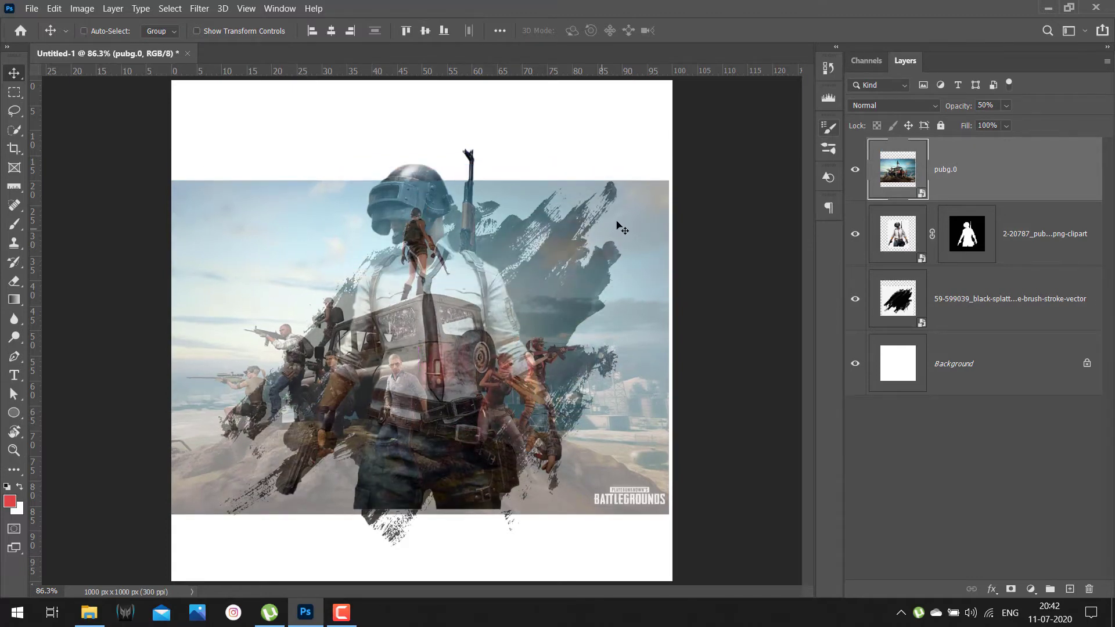
key(ctrl+t)
drag(668, 181, 701, 158)
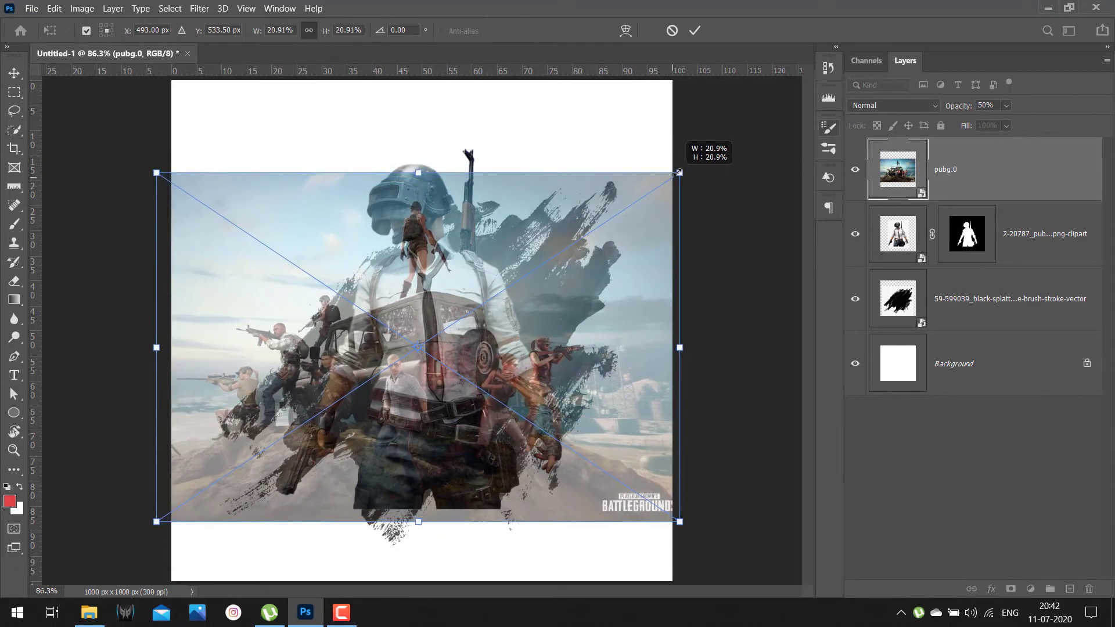
key(Return)
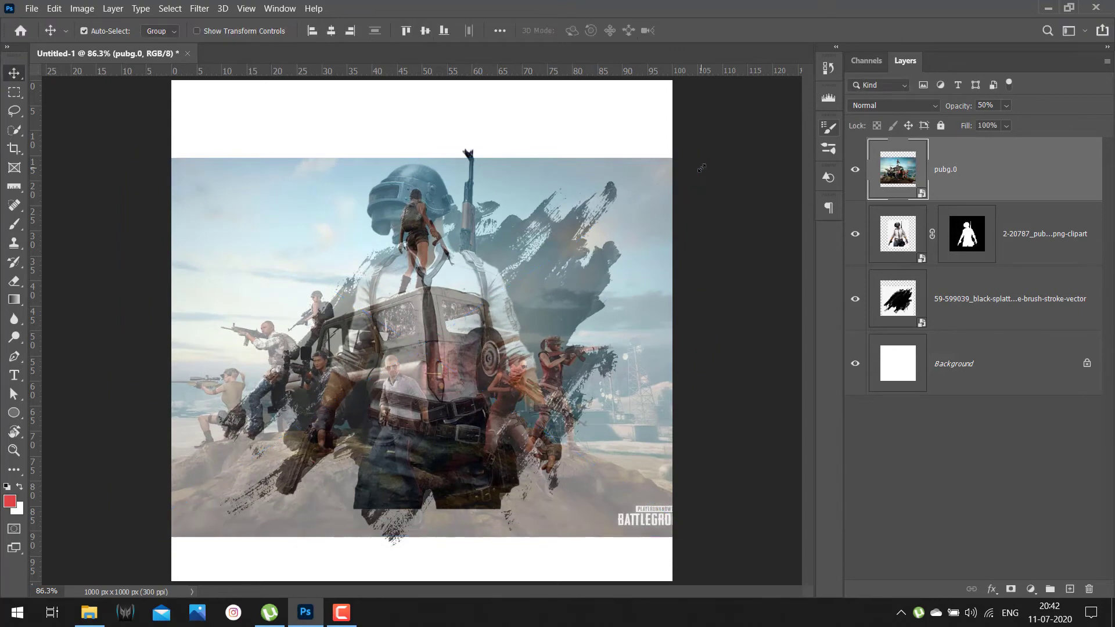
drag(405, 288, 412, 299)
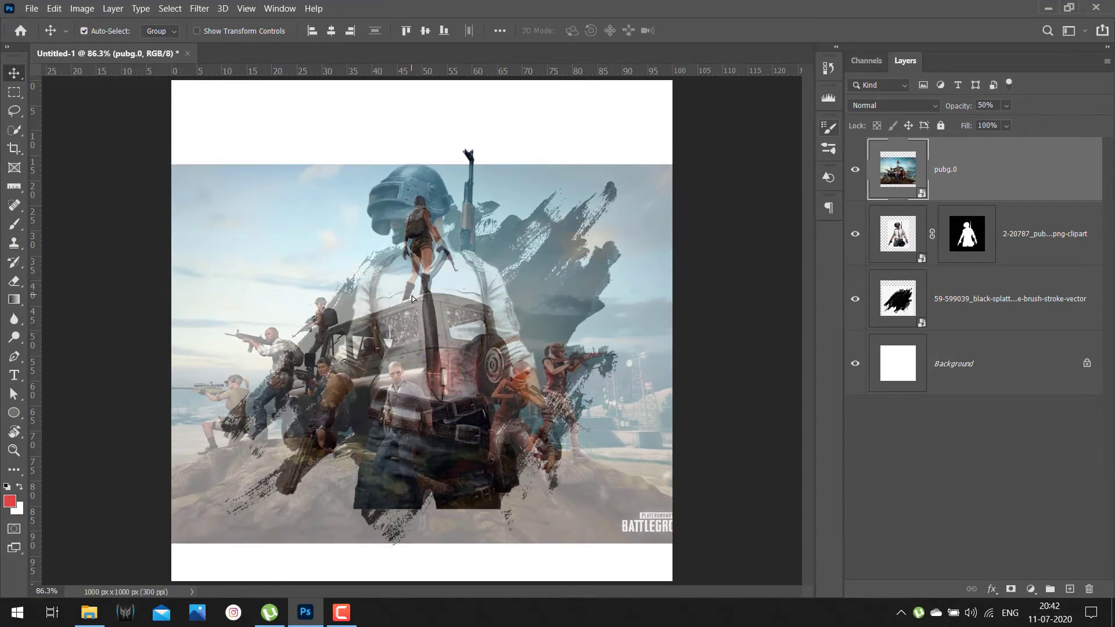
key(Up)
key(Up)
key(Up)
key(Up)
key(Up)
key(Up)
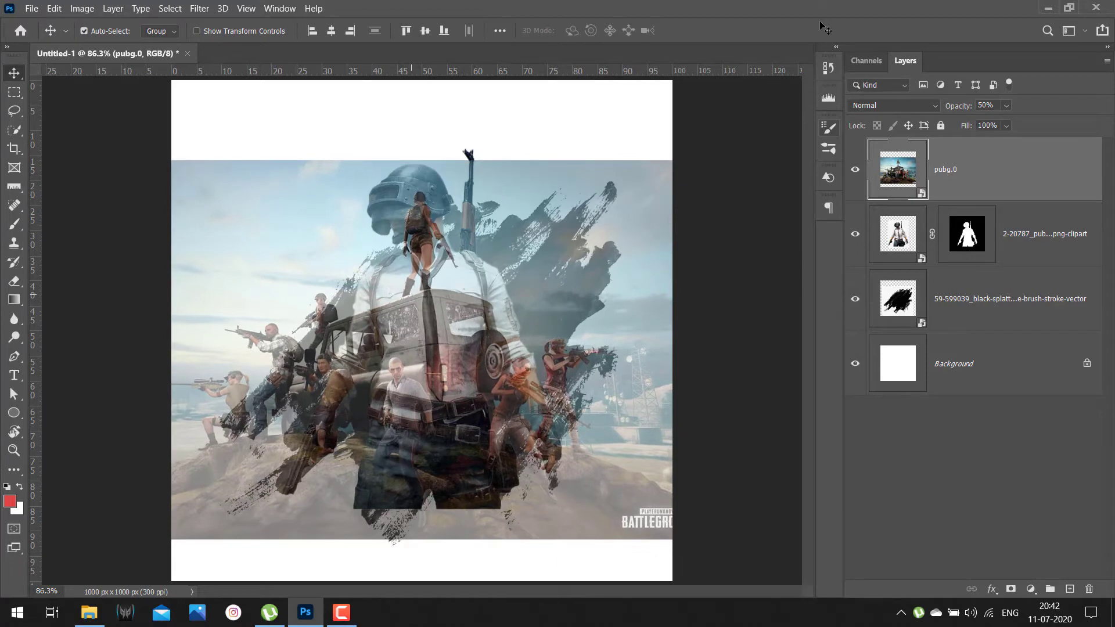
drag(961, 109, 991, 105)
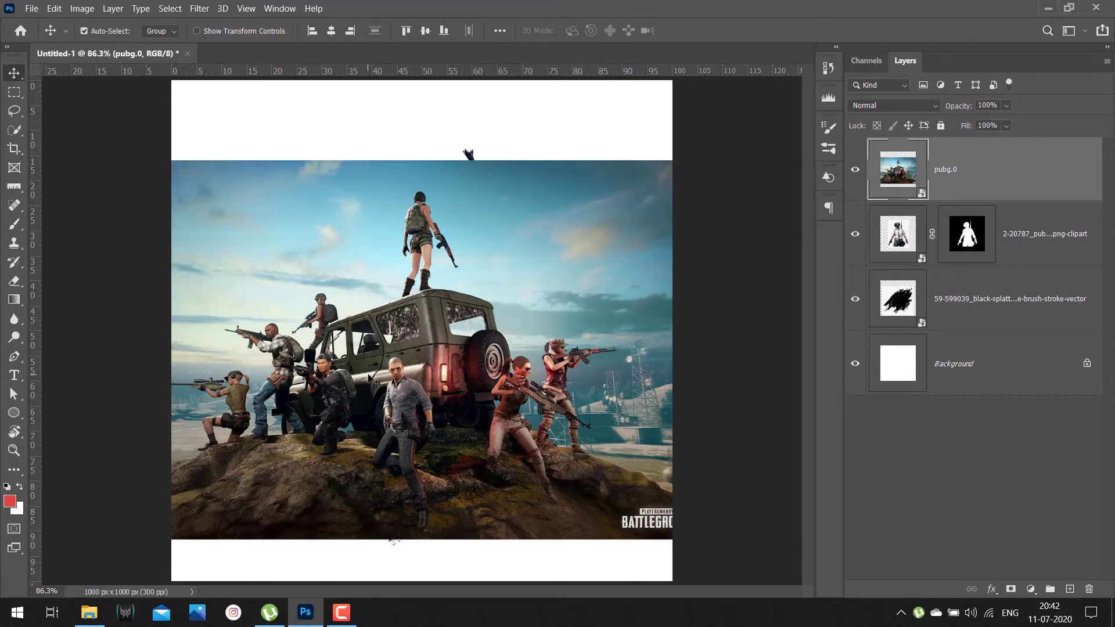
Clip the pubg.0 layer to the soldier layer and set its blend mode to Lighten
right_click(1036, 174)
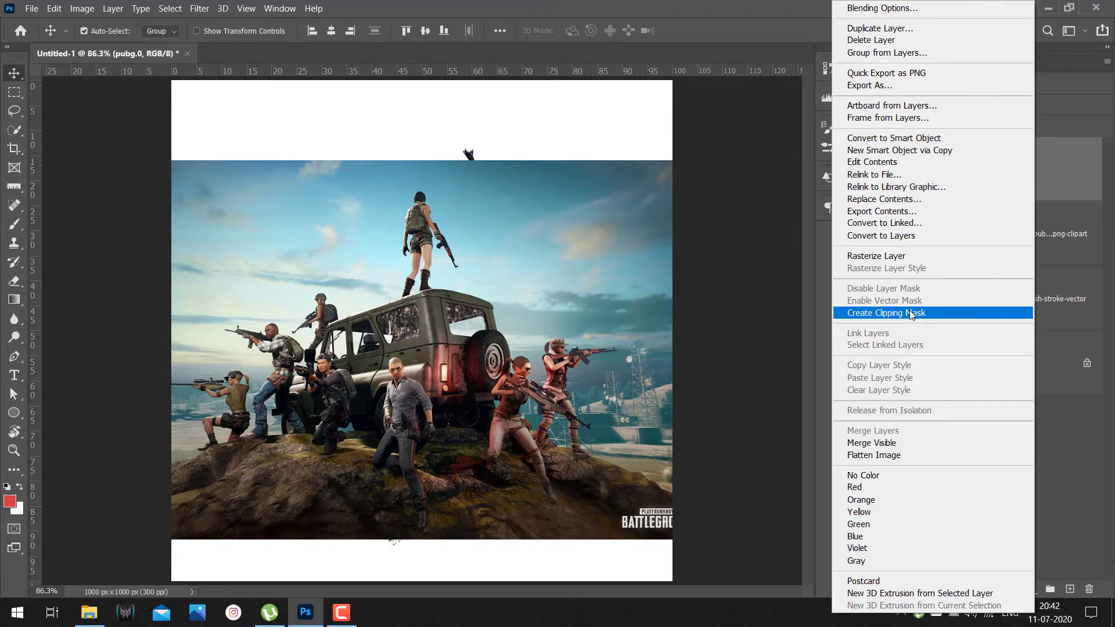
click(910, 314)
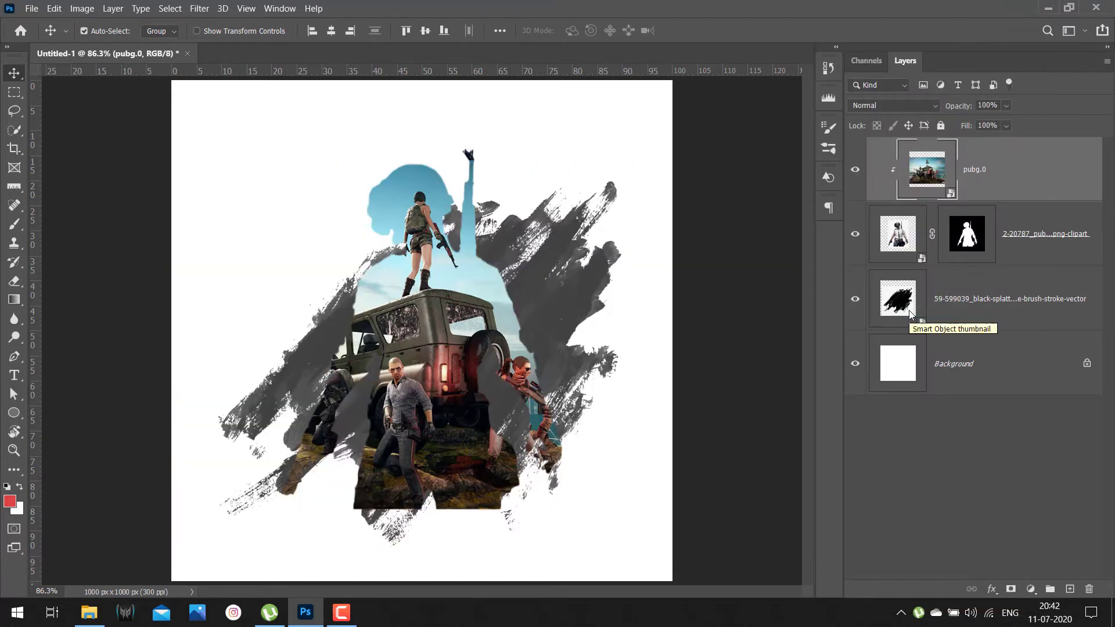
click(898, 107)
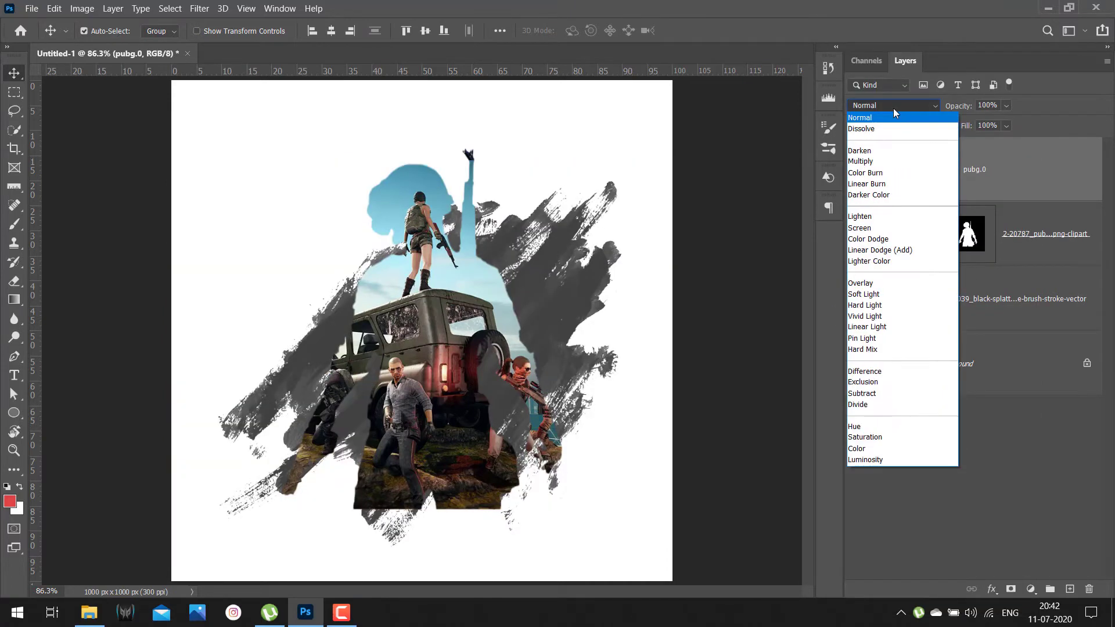
click(871, 220)
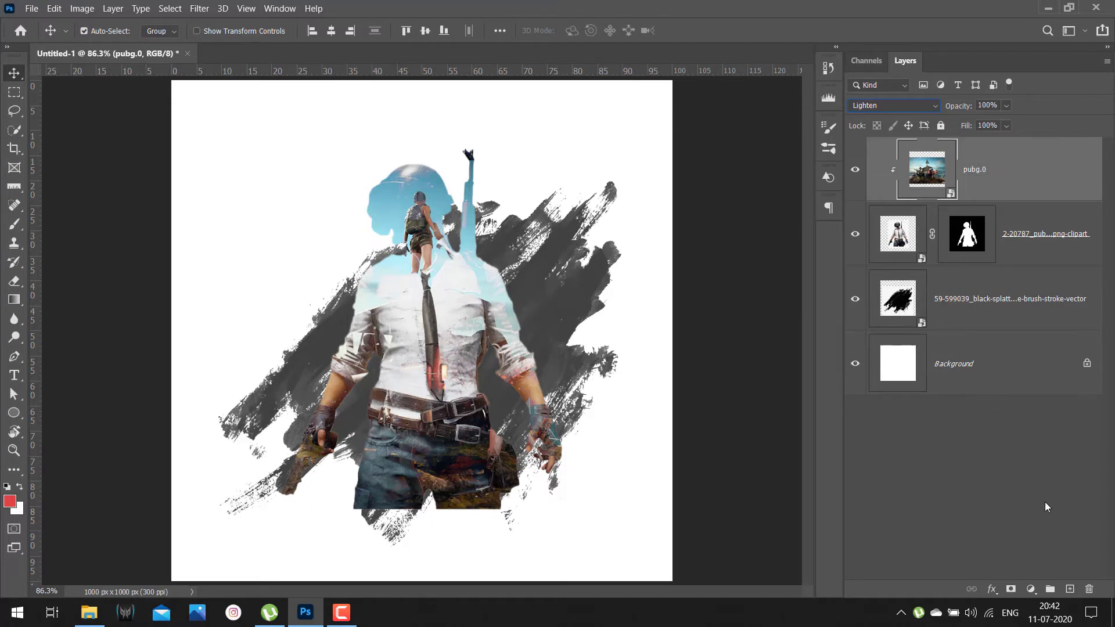
Add a Color Lookup adjustment layer using the HorrorBlue.3DL LUT, with the adjustment itself selected
click(1031, 588)
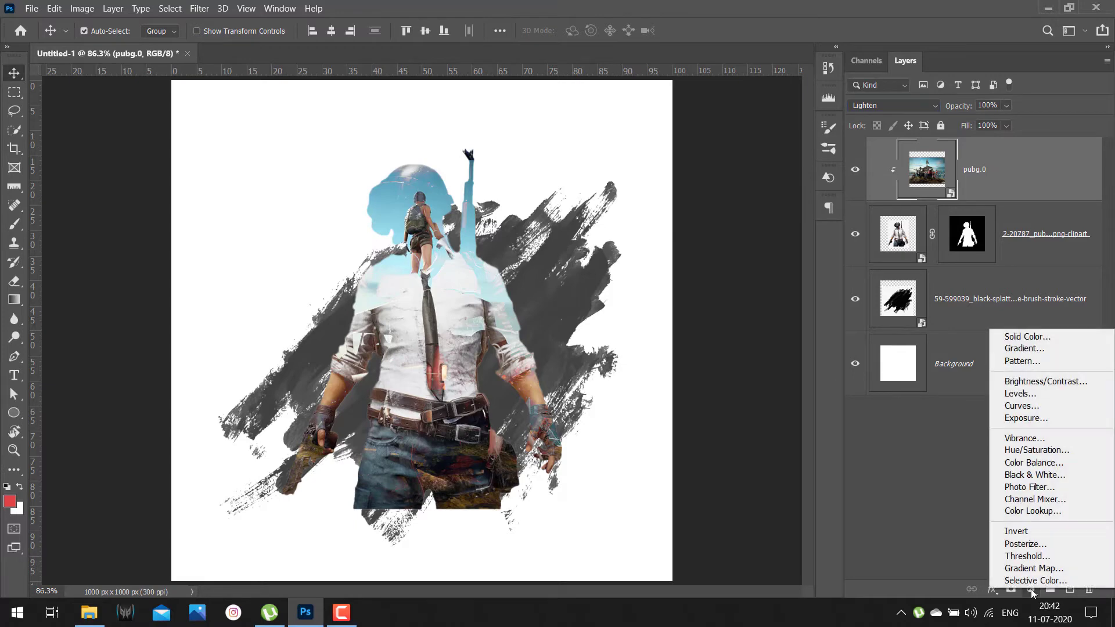
click(1051, 514)
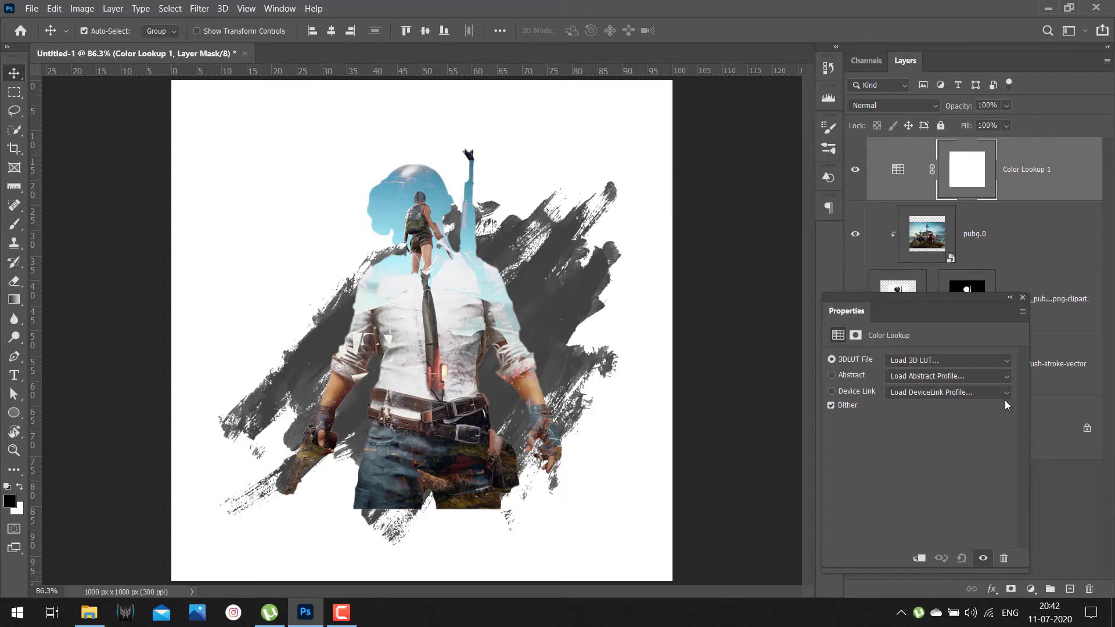
click(939, 364)
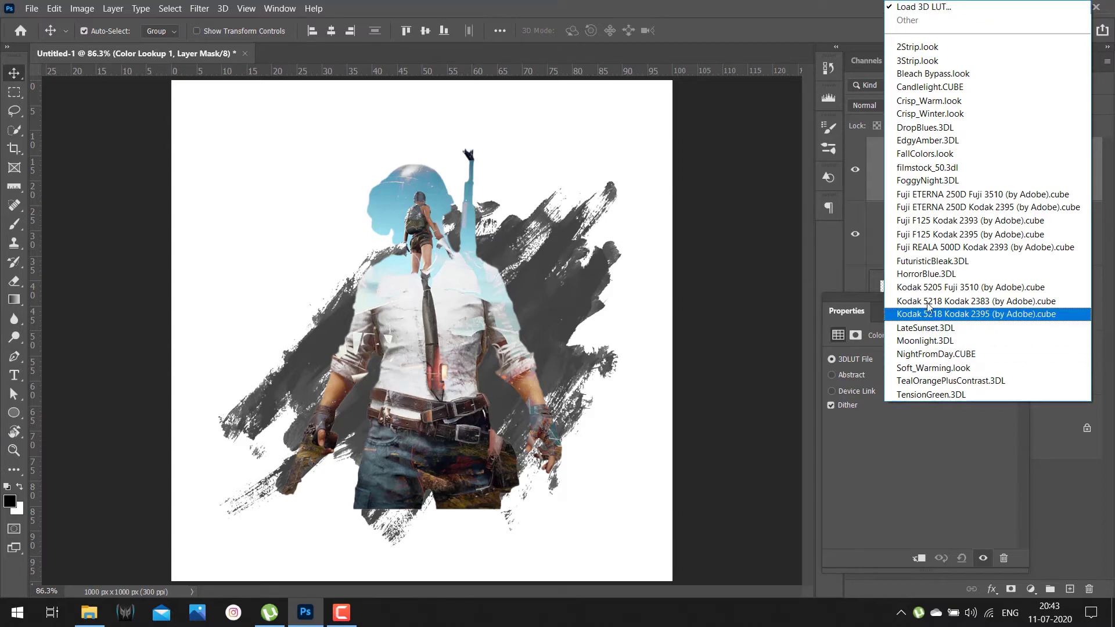
click(925, 274)
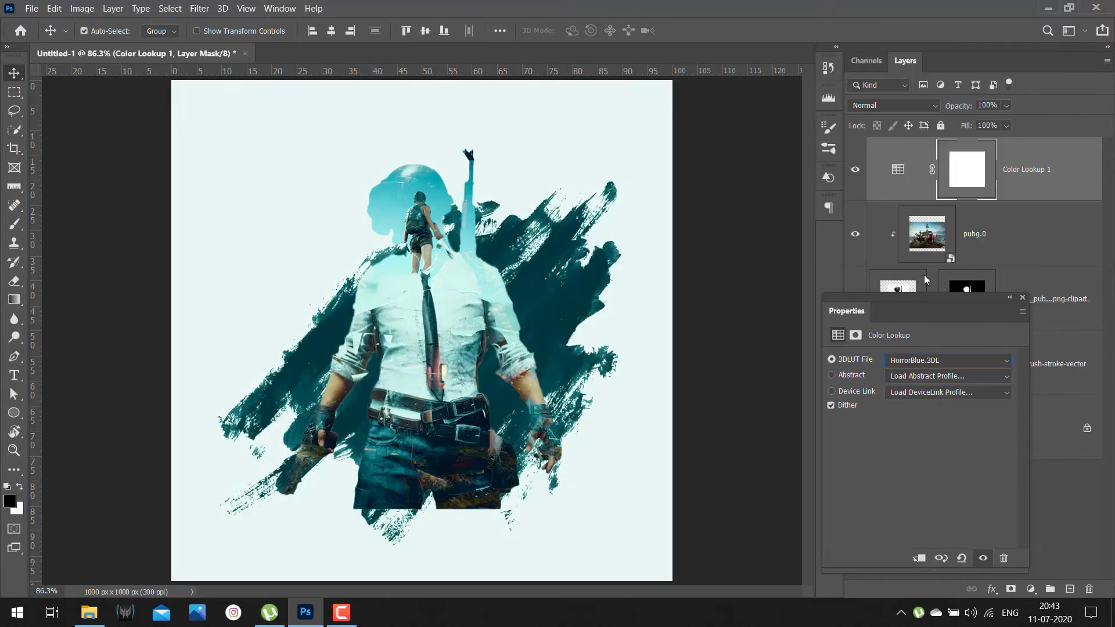
click(1023, 298)
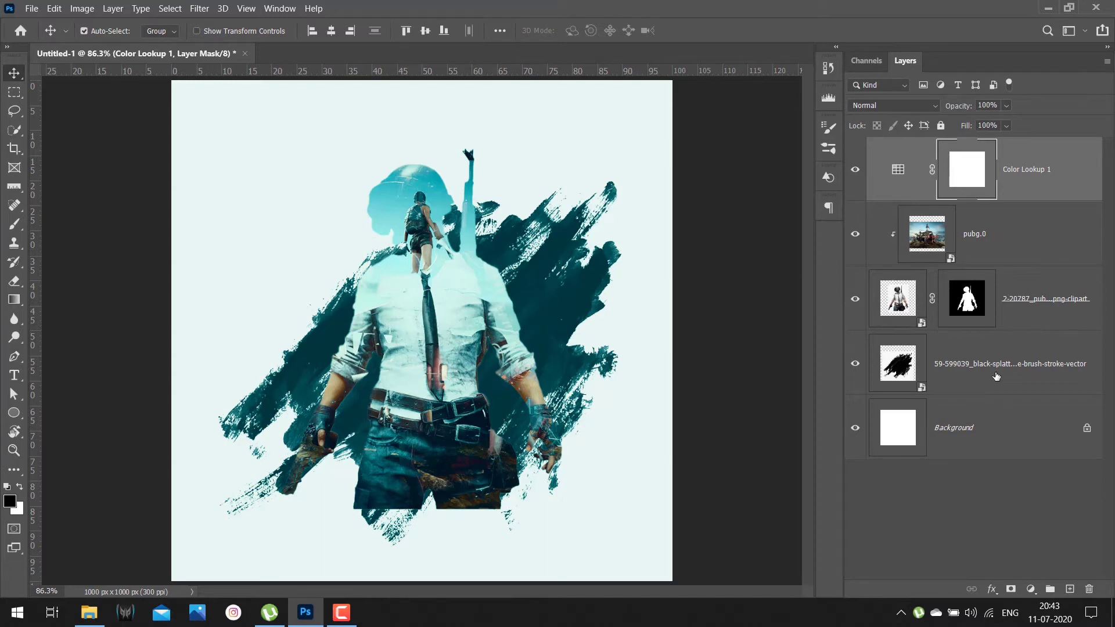
click(905, 182)
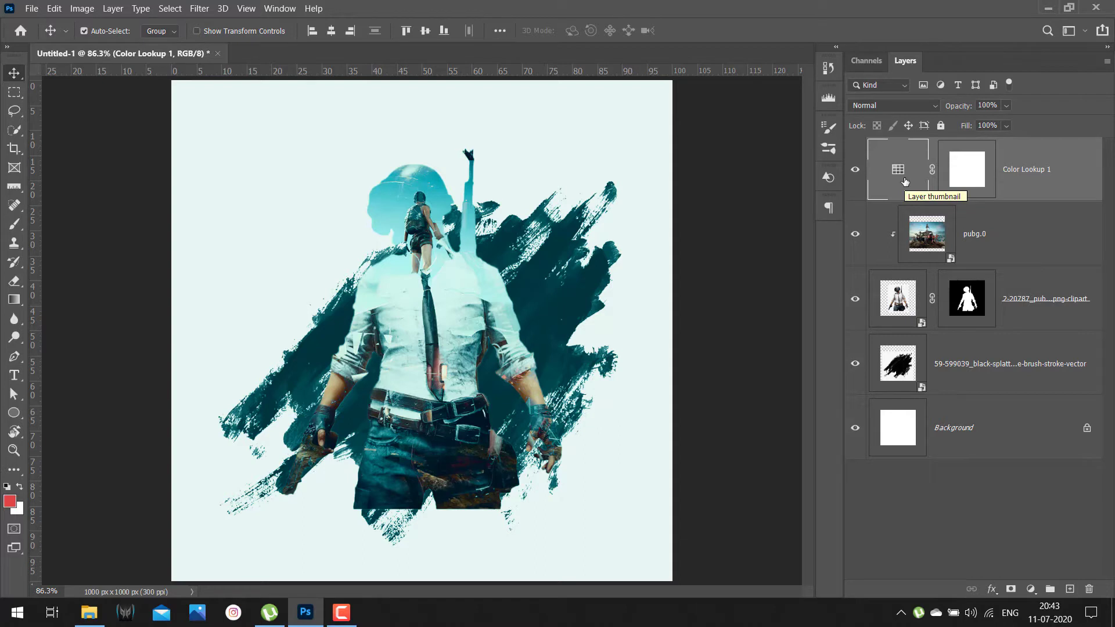
Duplicate the brush-splatter layer to the top of the stack in Screen mode at 100% opacity
click(994, 367)
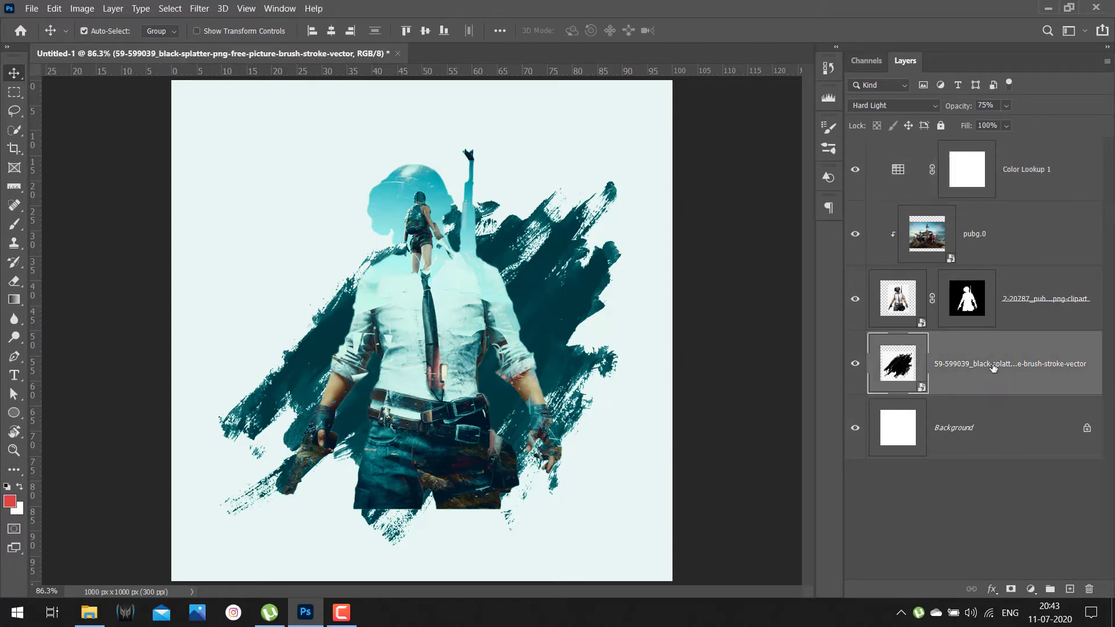
key(ctrl+j)
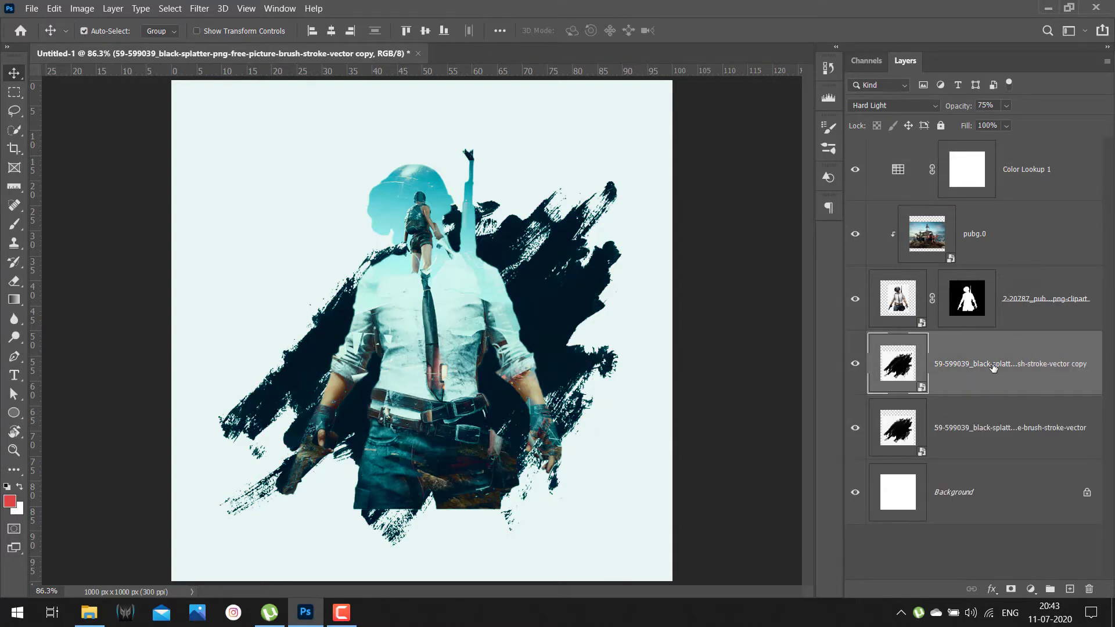
drag(994, 367, 962, 152)
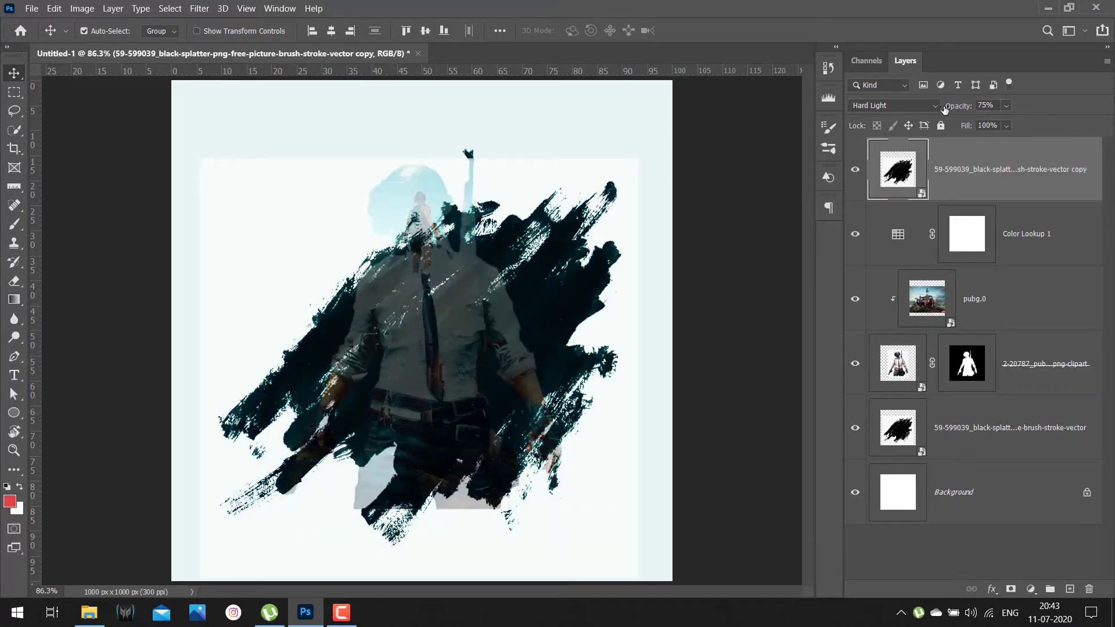
click(894, 105)
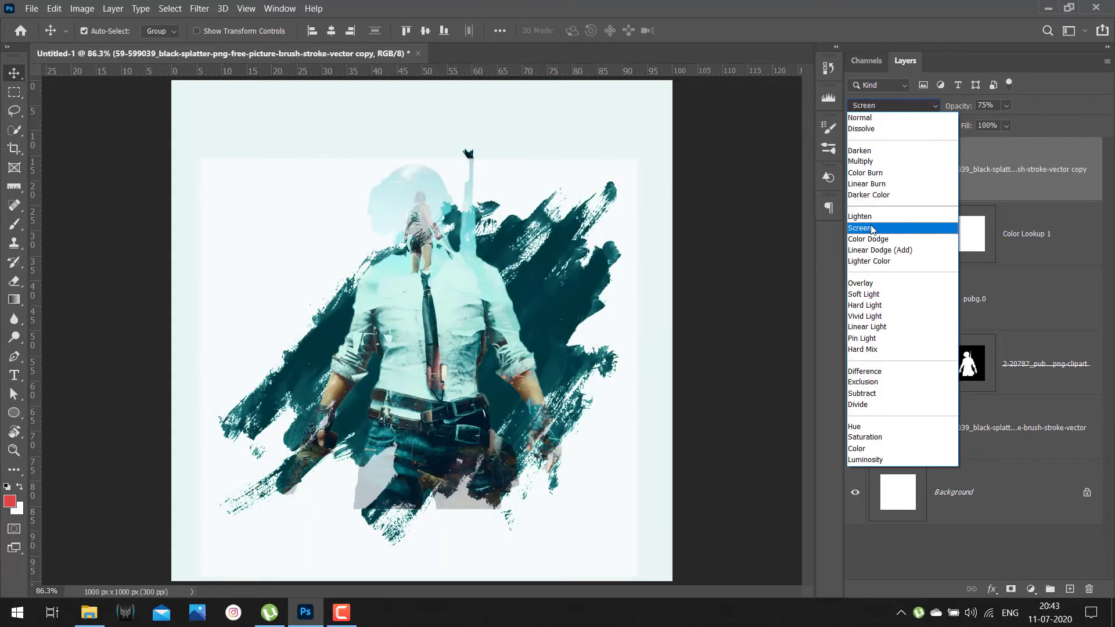
click(871, 228)
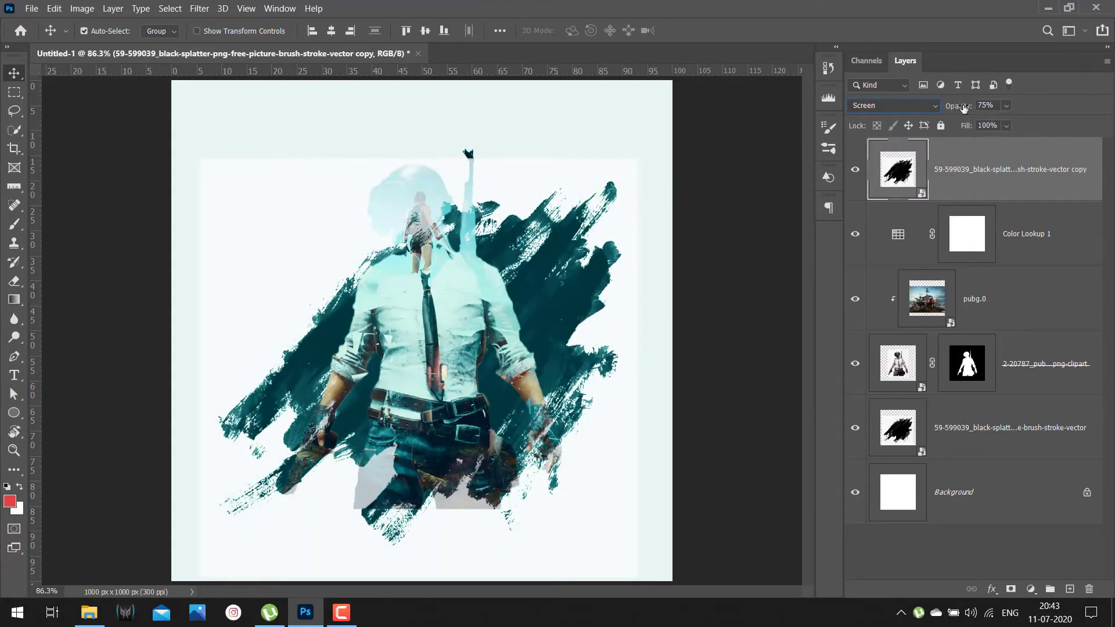
drag(958, 111, 1109, 98)
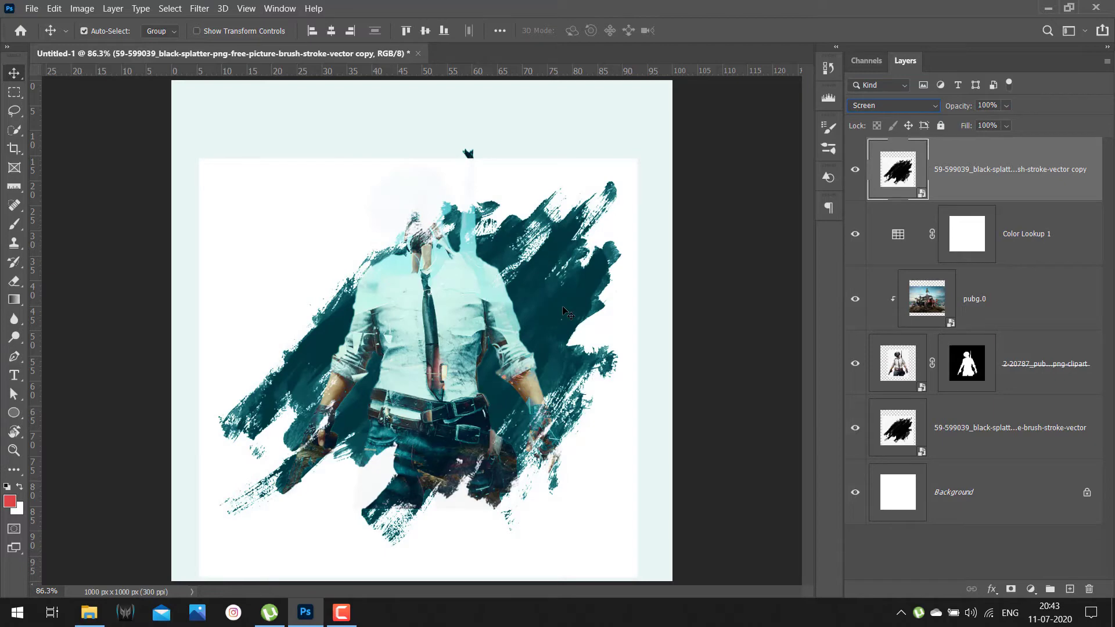
Rescale the top splatter copy, enlarging it and then shrinking it slightly
key(ctrl+t)
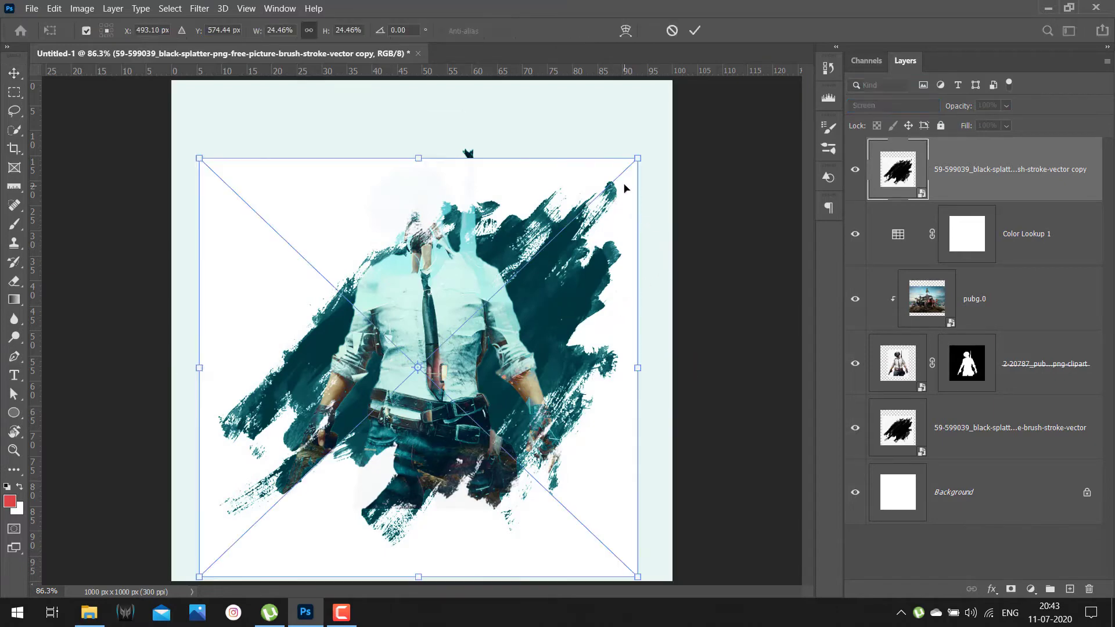
drag(639, 153, 685, 111)
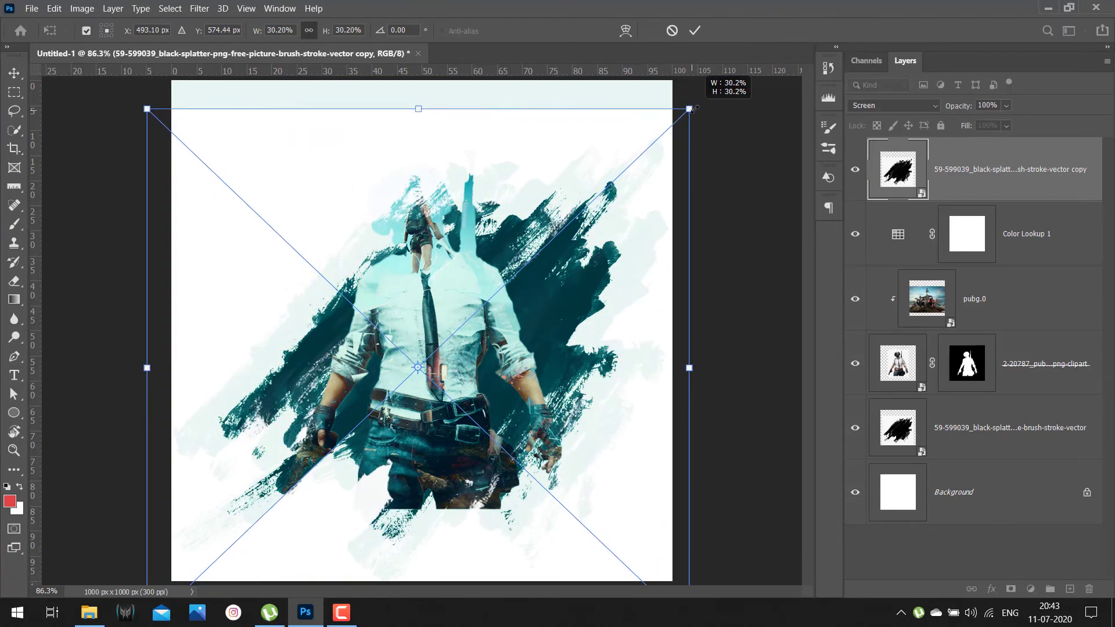
key(Return)
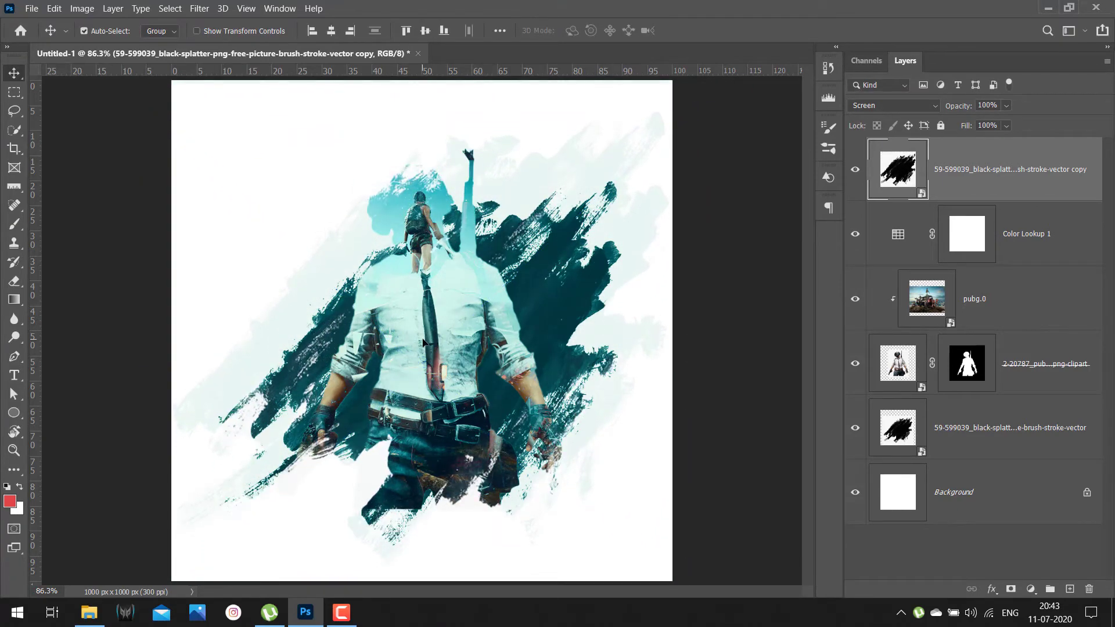
key(ctrl+t)
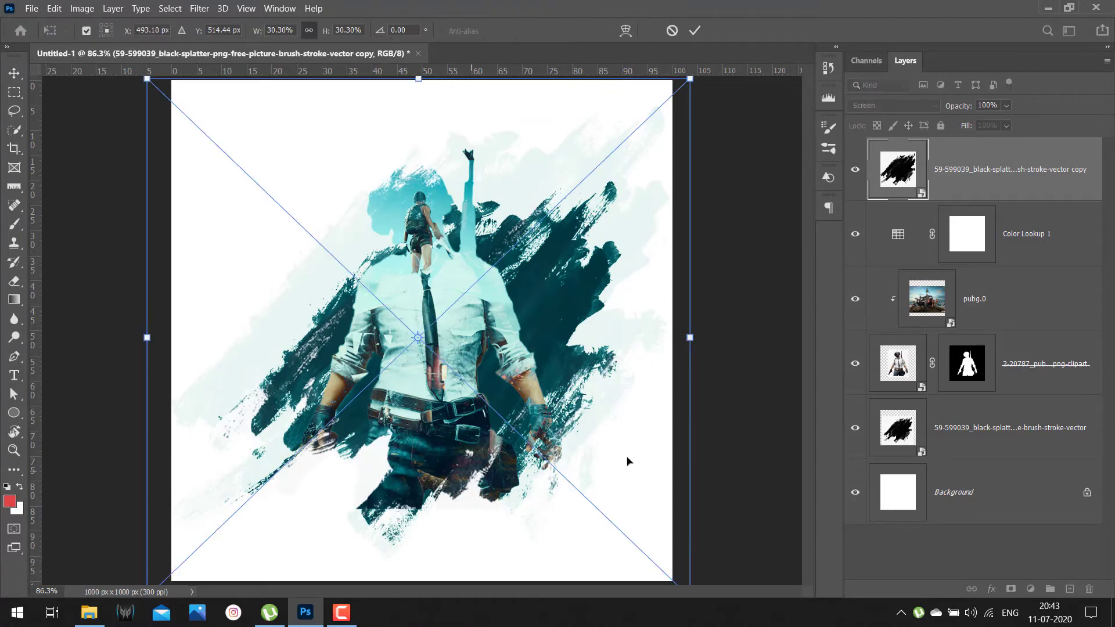
drag(696, 335, 682, 341)
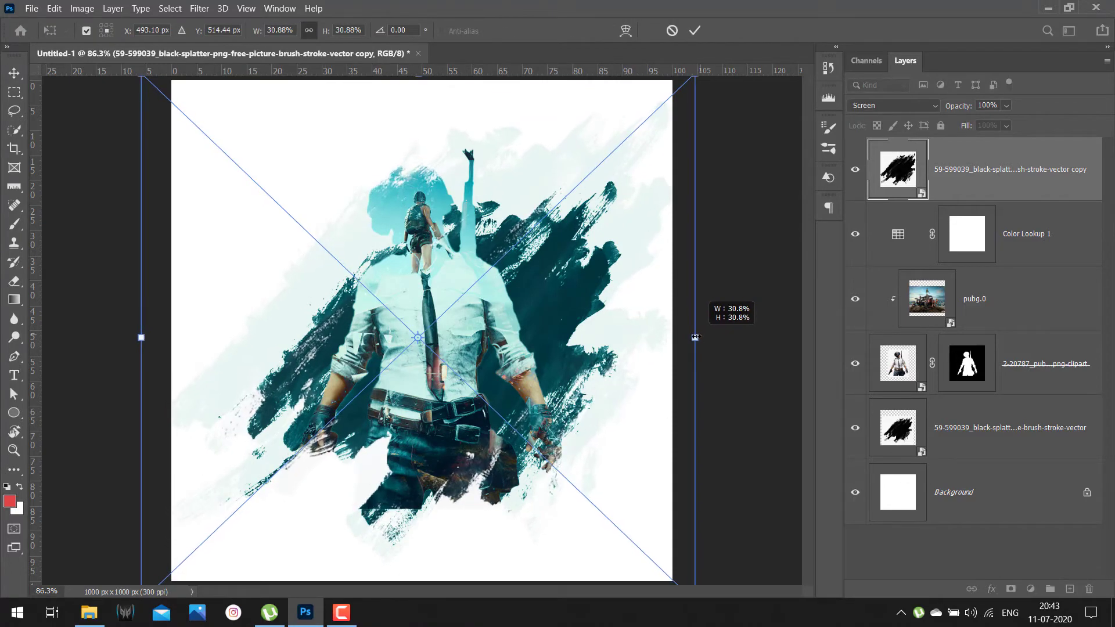
drag(687, 341, 685, 339)
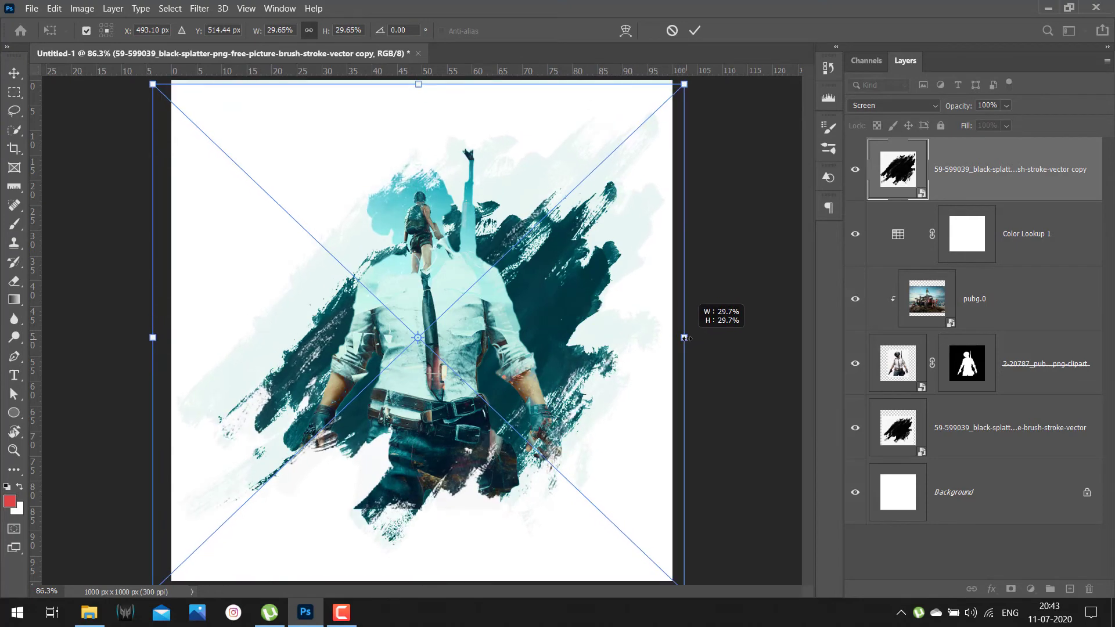
key(Return)
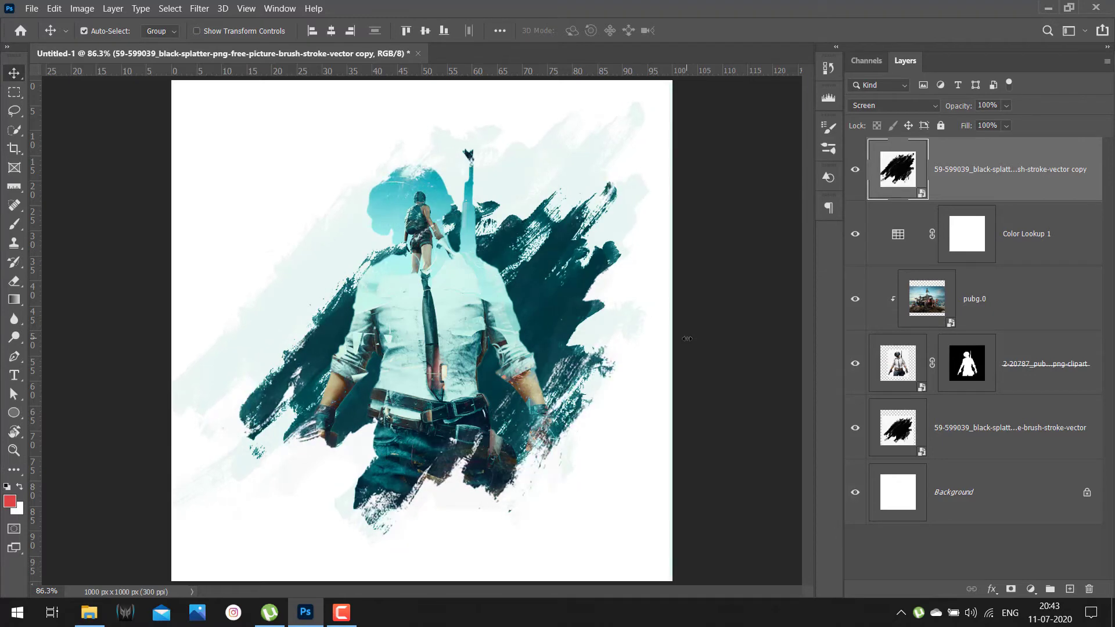
Select all layers from the top splatter down and scale the composition to about 90%
key(z)
scroll(445, 337, down, 2)
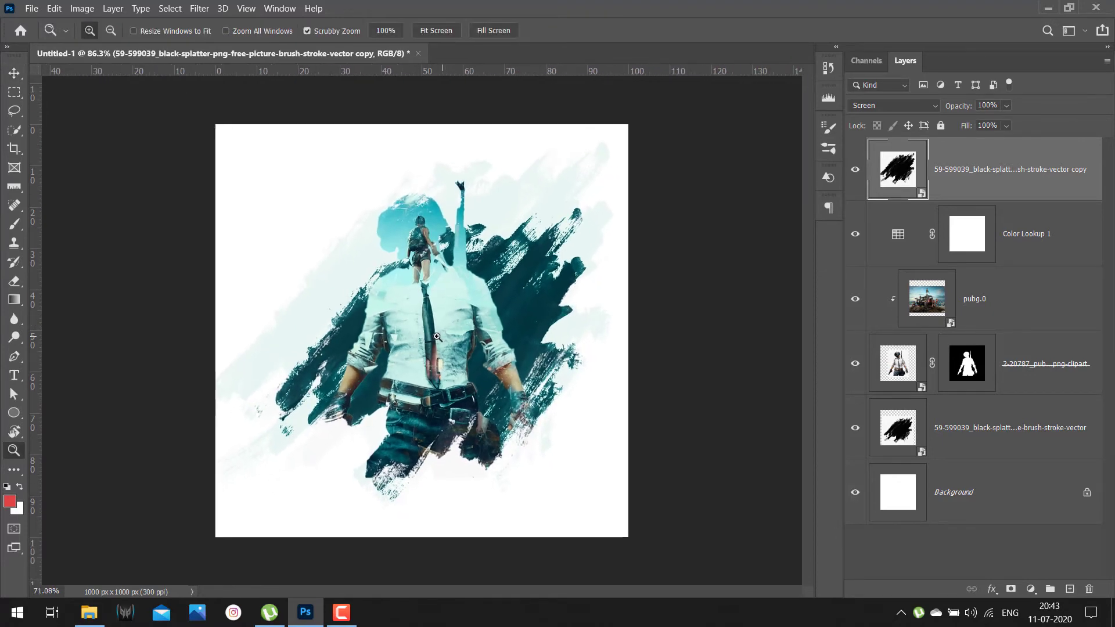
key(v)
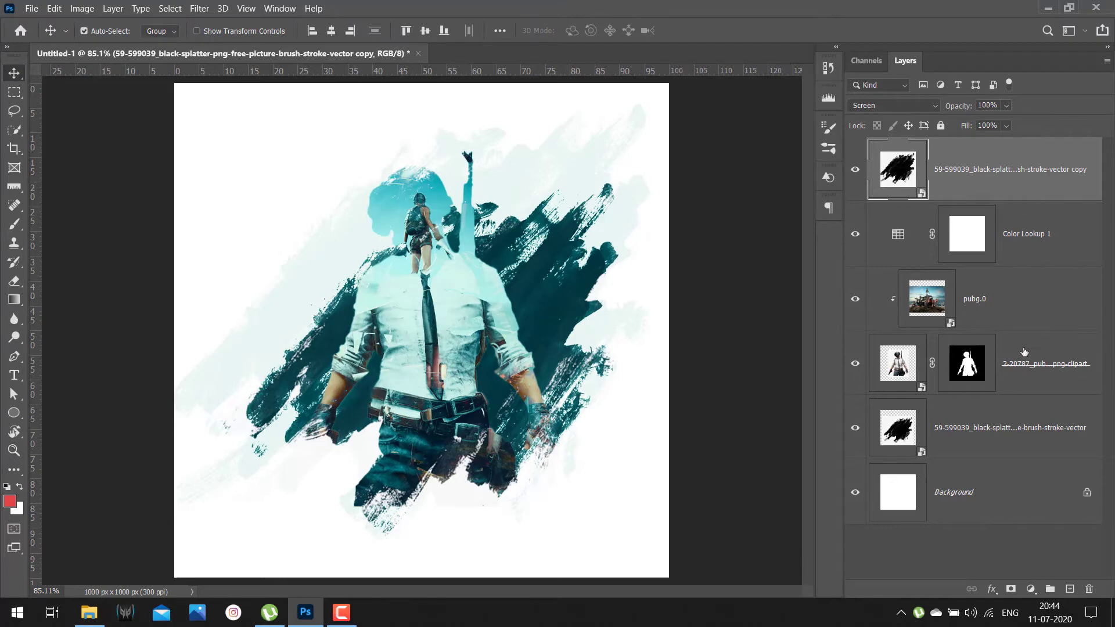
shift+click(1023, 419)
key(ctrl+t)
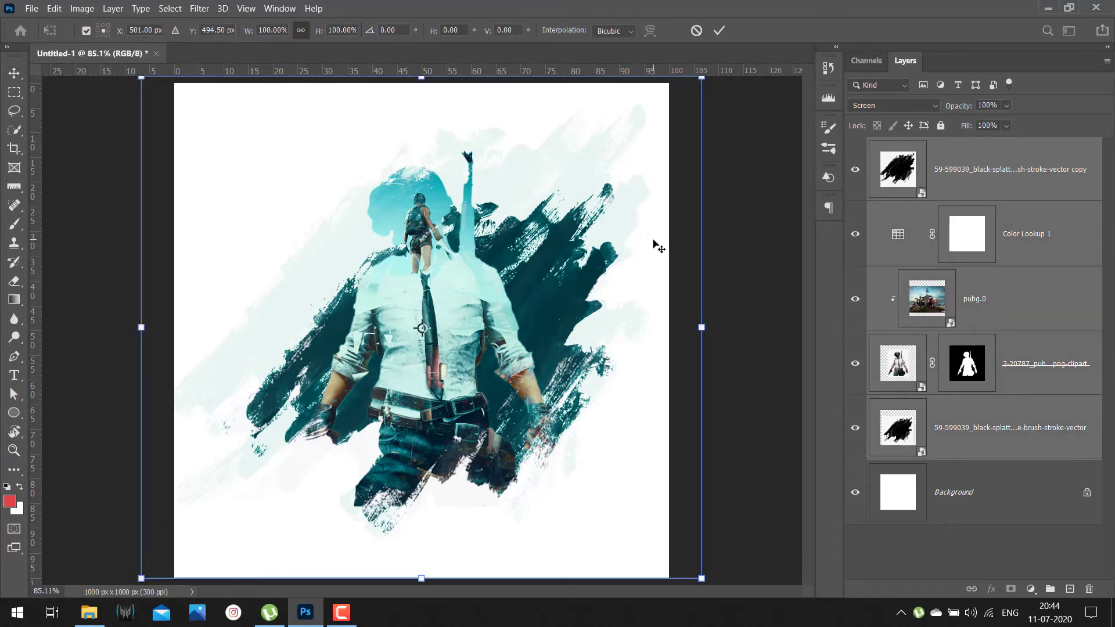
drag(701, 327, 672, 322)
key(Return)
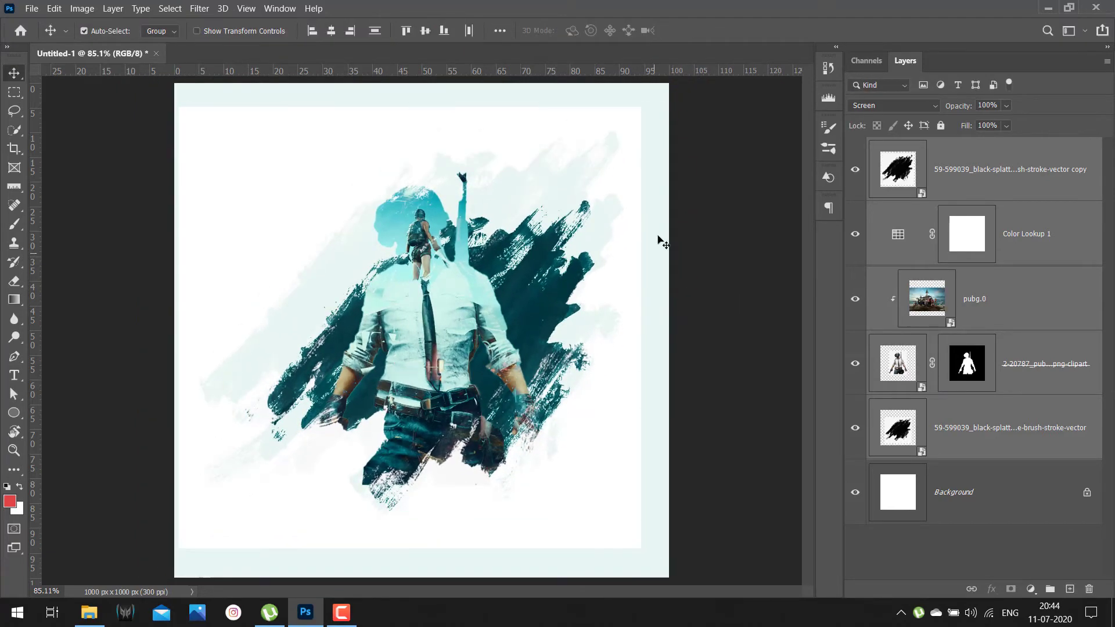
Rasterize the top splatter copy layer and zoom out to see the whole canvas
click(970, 171)
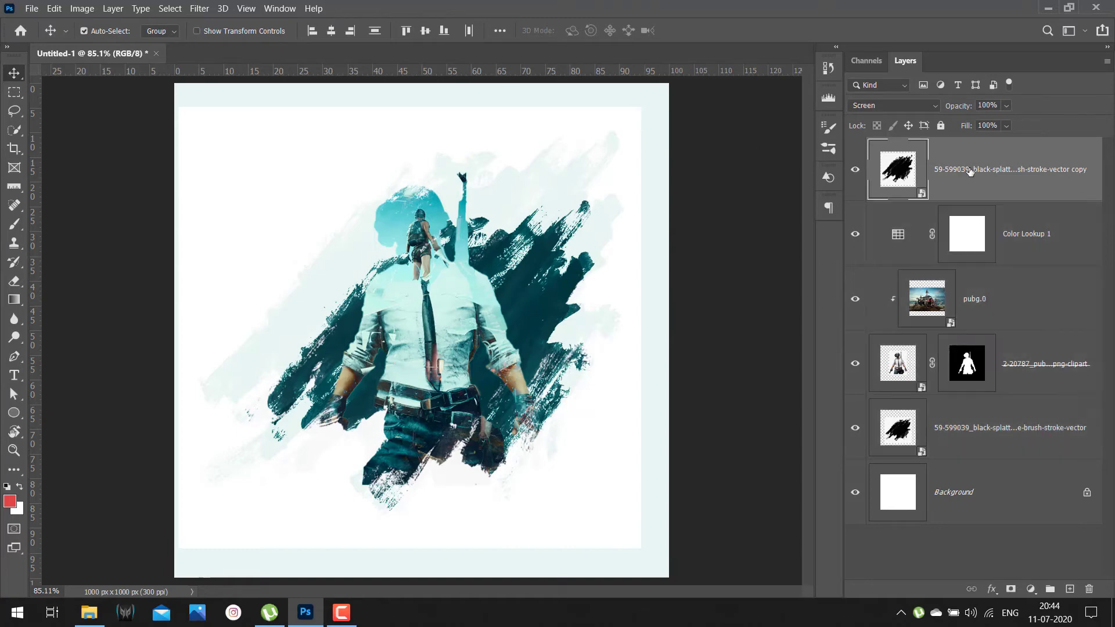
right_click(1052, 172)
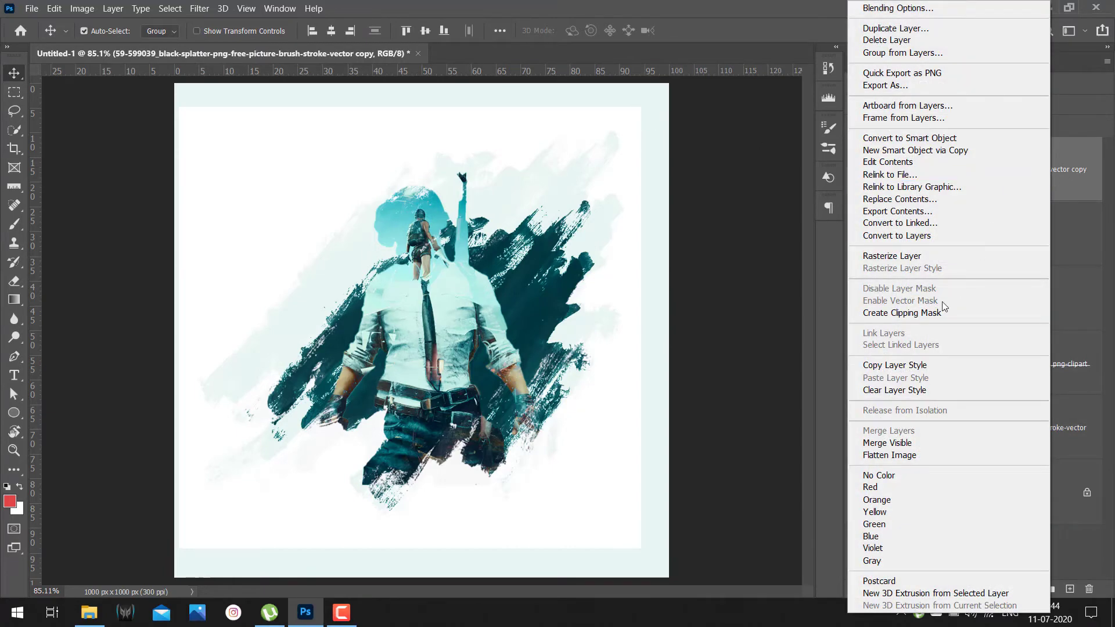
click(906, 255)
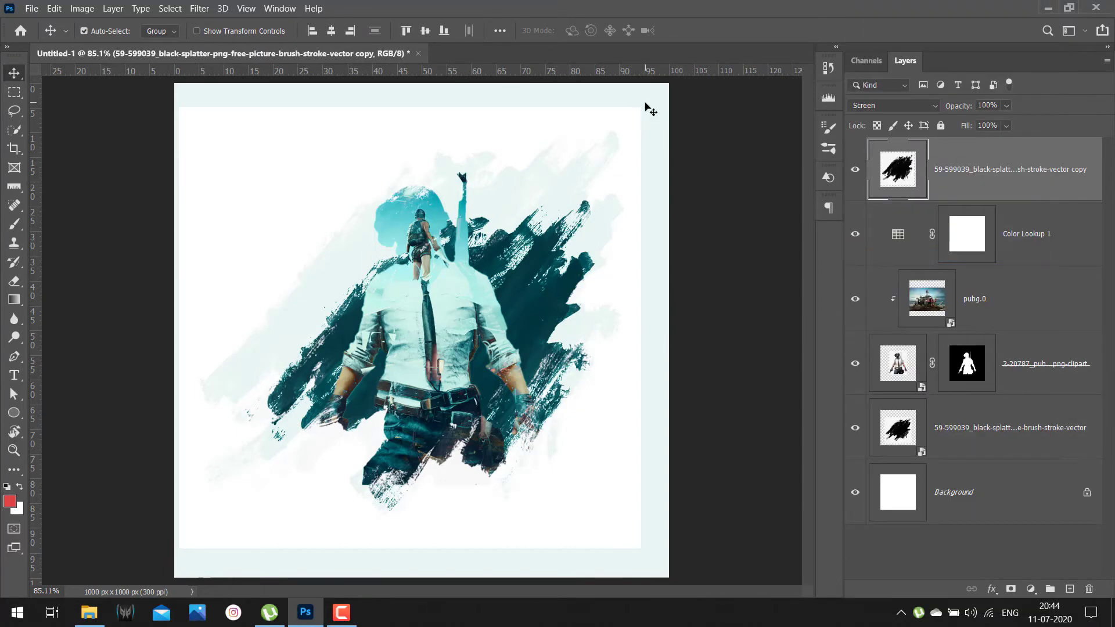
key(z)
drag(453, 217, 440, 213)
Set the foreground colour to white and fill the cyan strip along the right edge with it
click(17, 98)
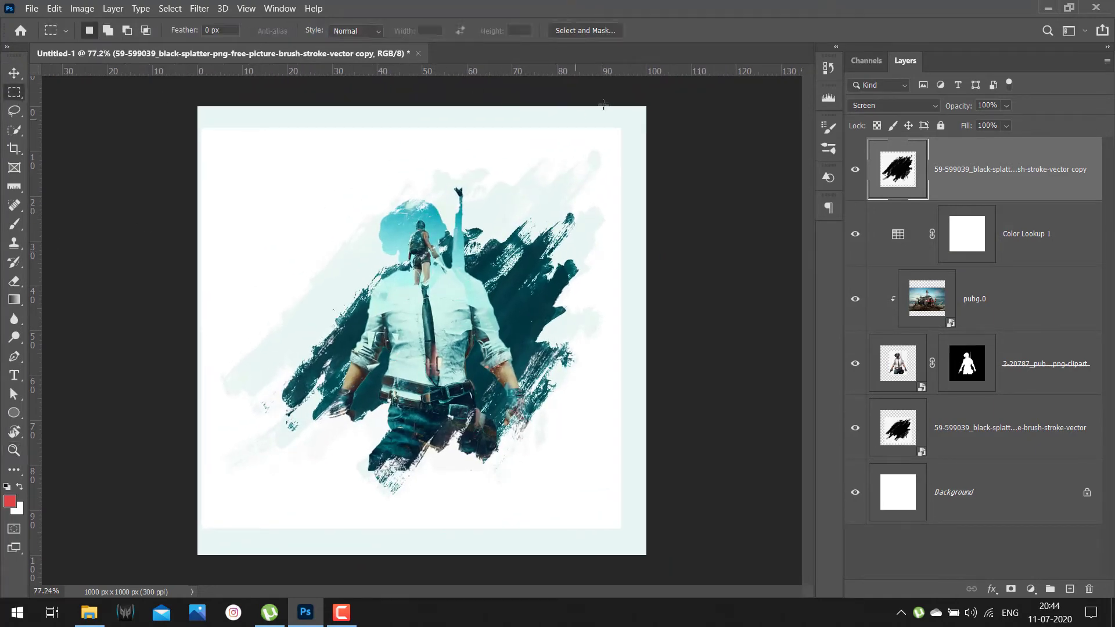
drag(693, 90, 617, 560)
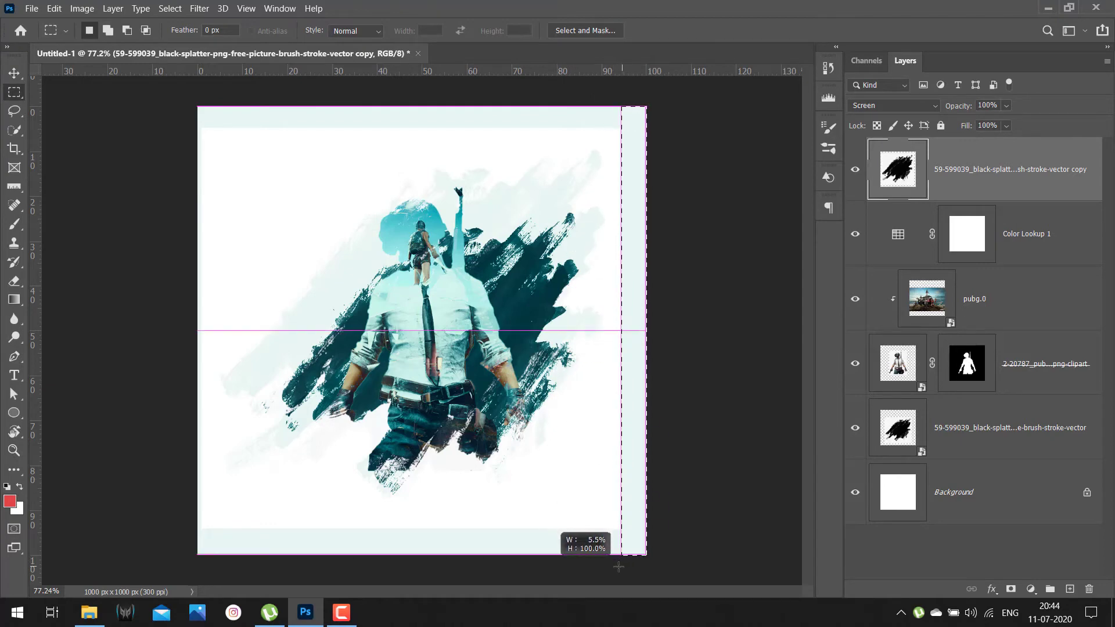
drag(617, 560, 616, 567)
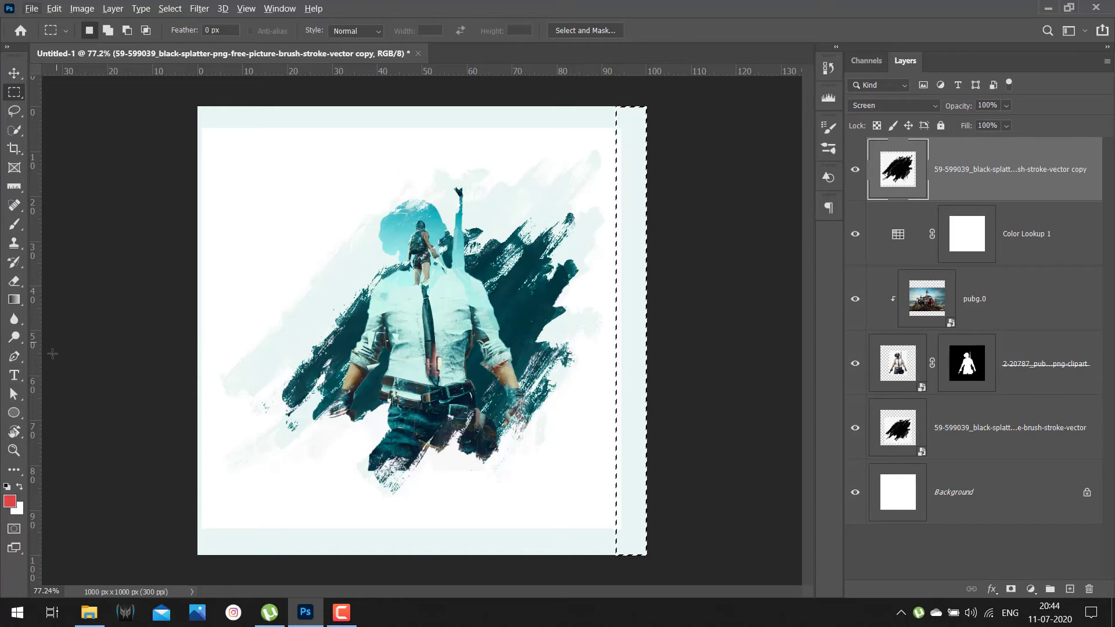
click(9, 501)
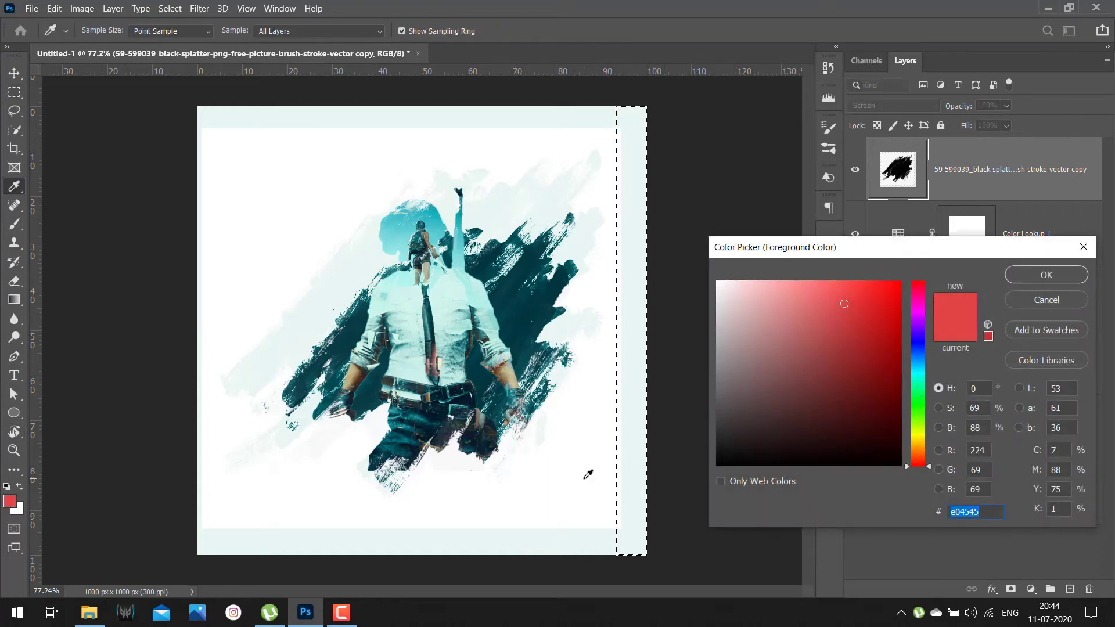
click(584, 478)
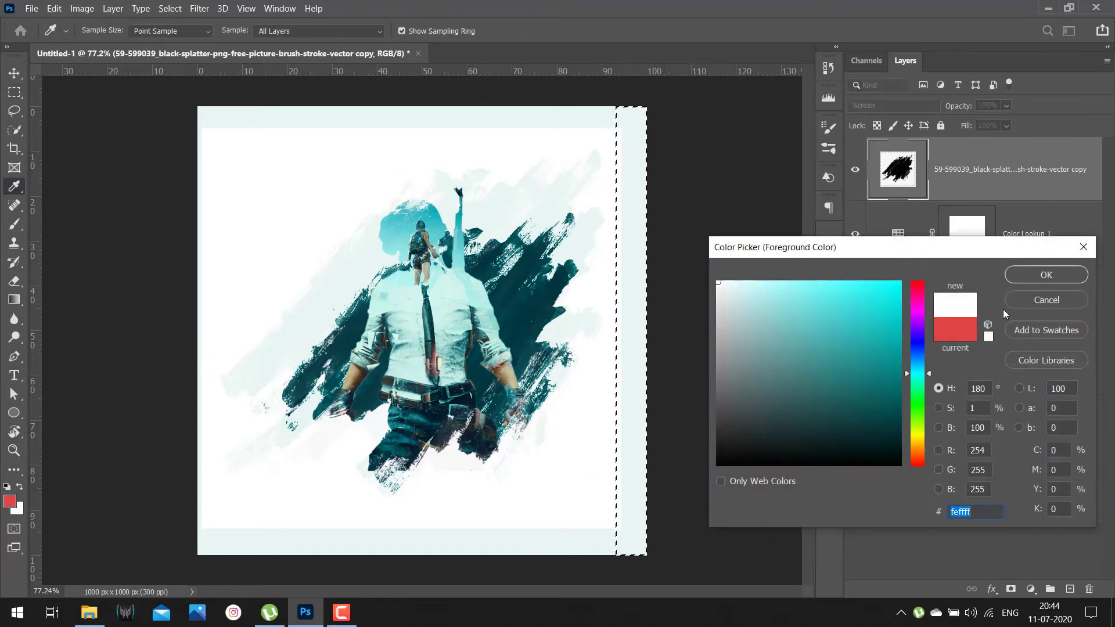
click(1041, 282)
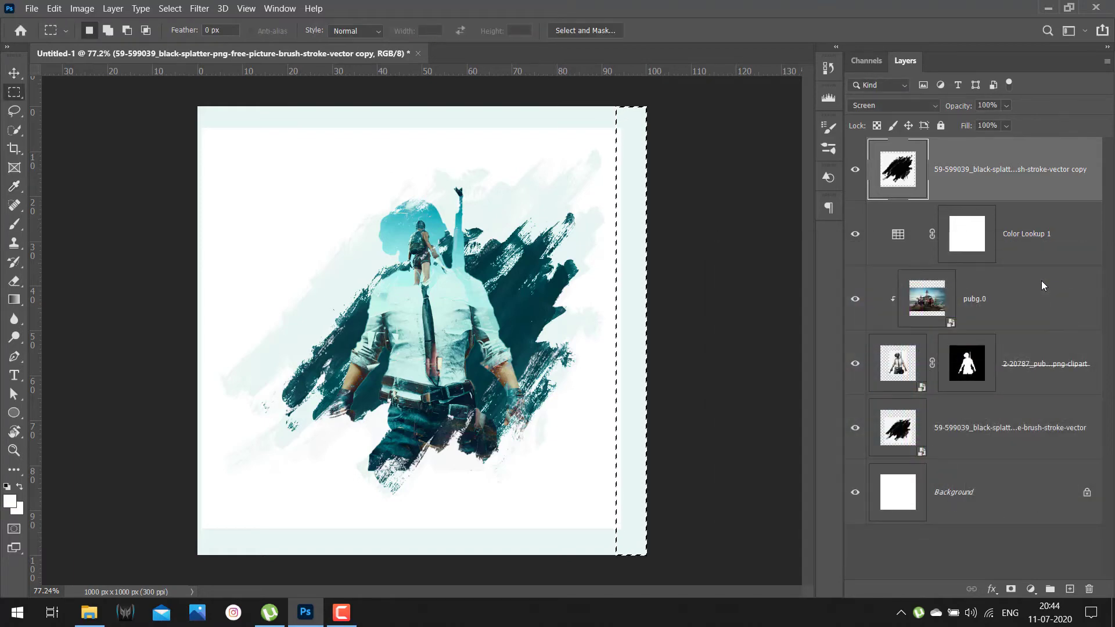
key(alt+BackSpace)
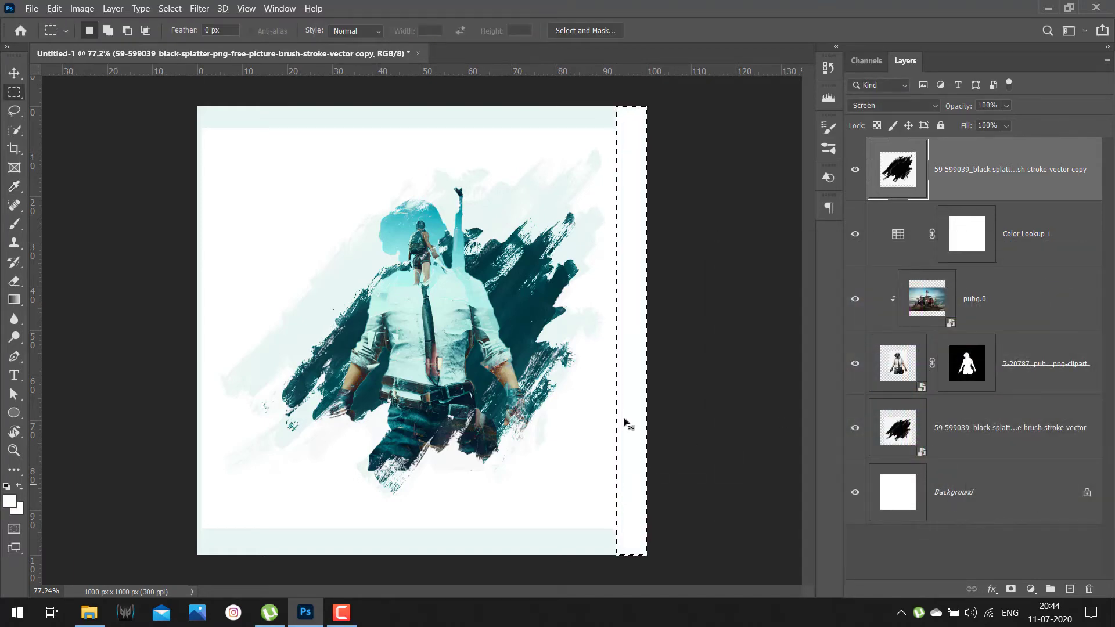
key(ctrl+d)
Fill the top and bottom edge strips with white and clear the left-edge selection
drag(177, 100, 667, 134)
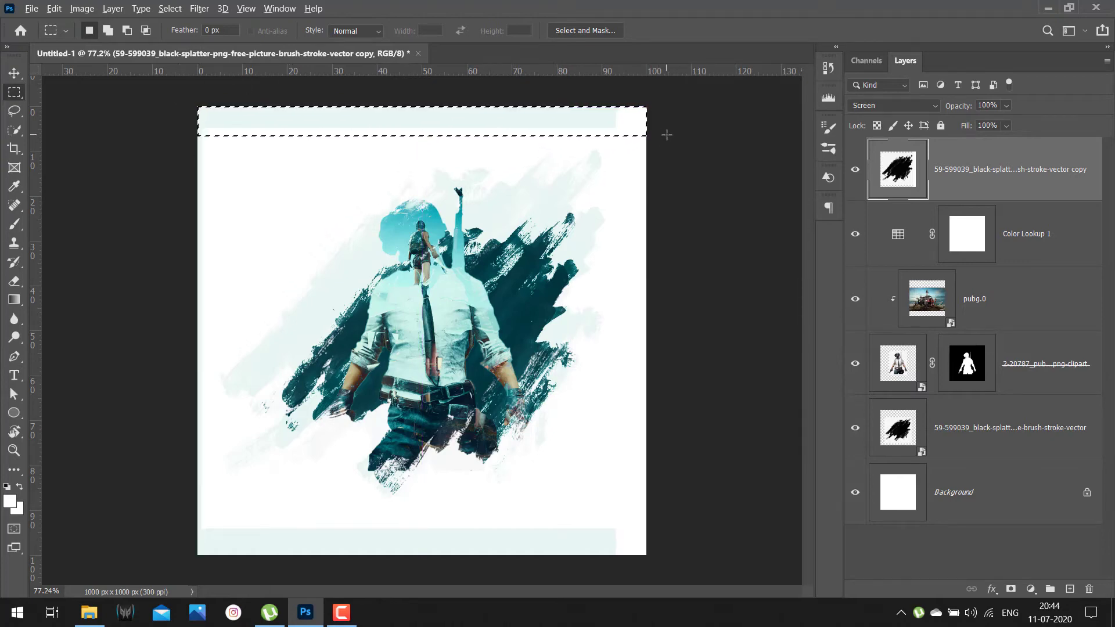
key(alt+BackSpace)
key(ctrl+d)
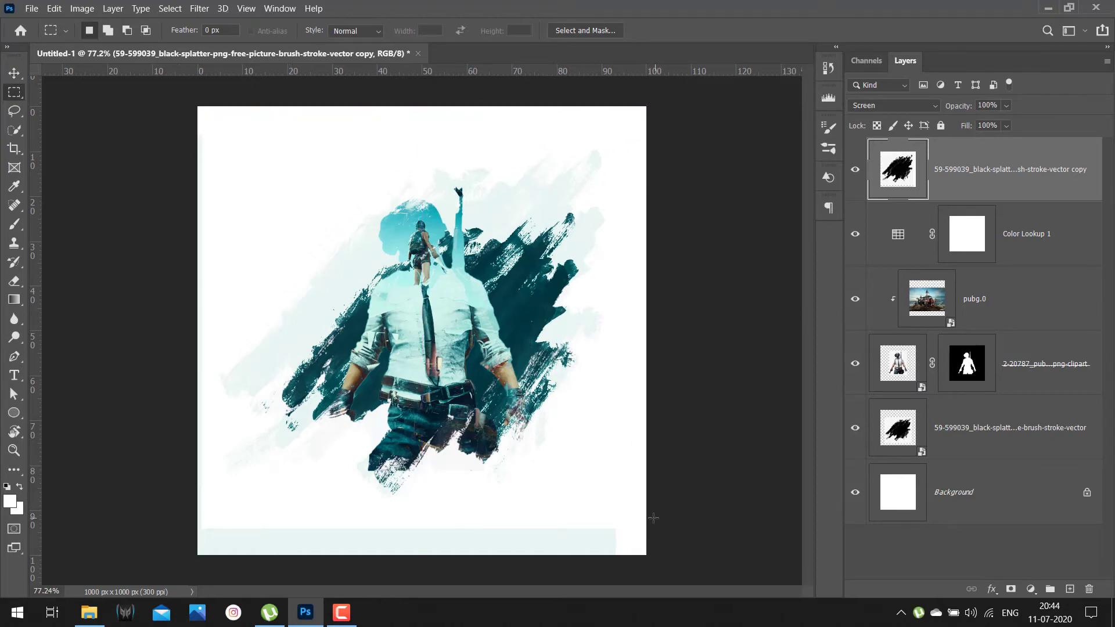
drag(653, 518, 196, 556)
key(alt+BackSpace)
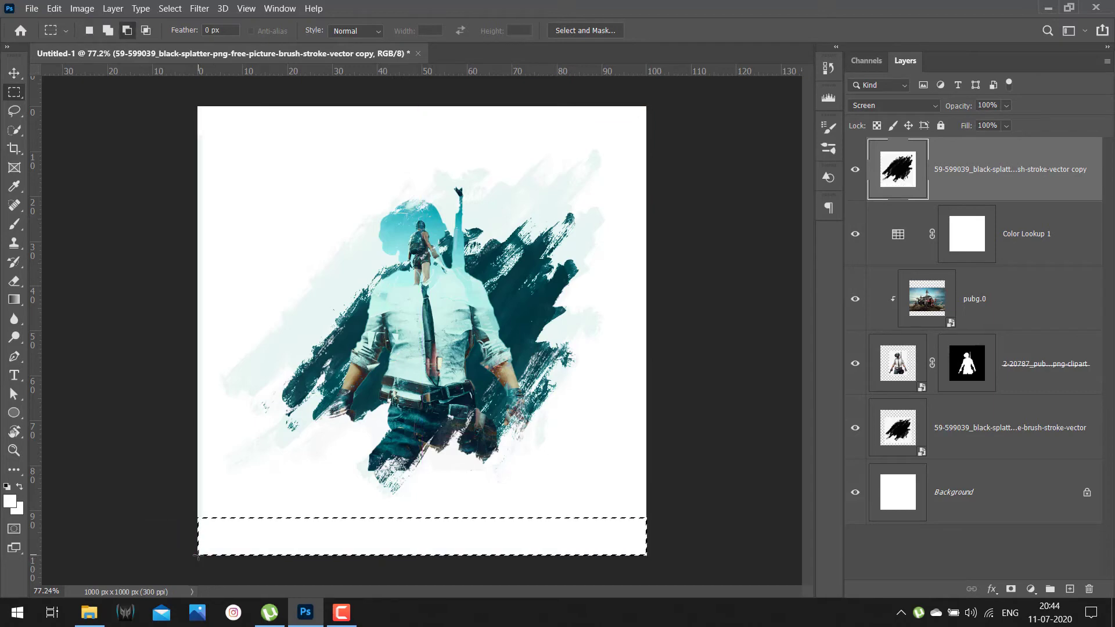
key(ctrl+d)
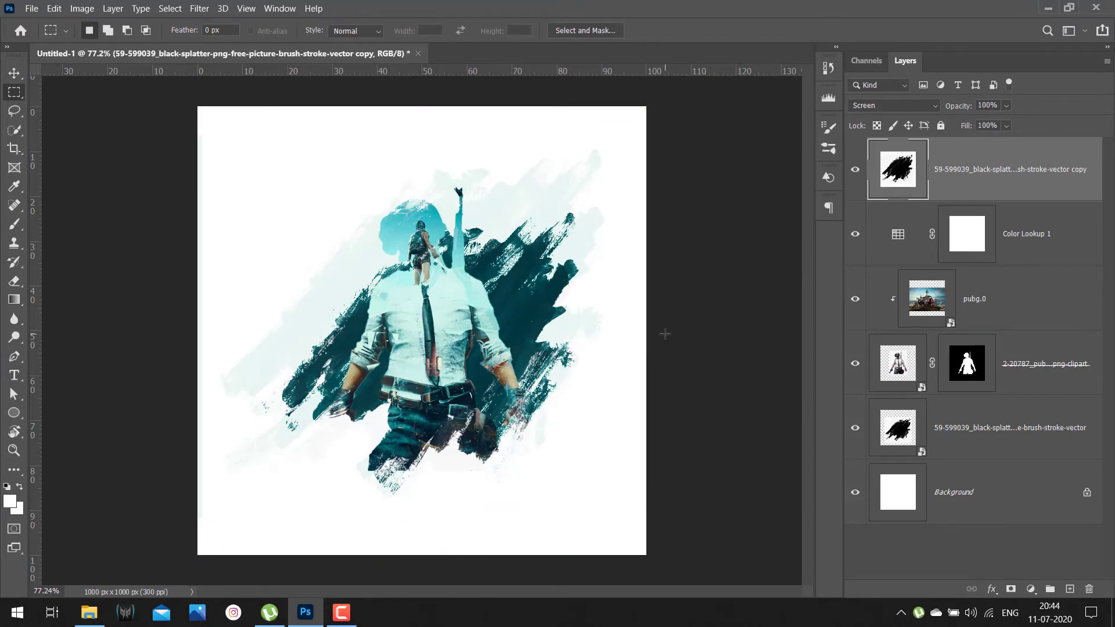
drag(198, 107, 211, 563)
key(ctrl+d)
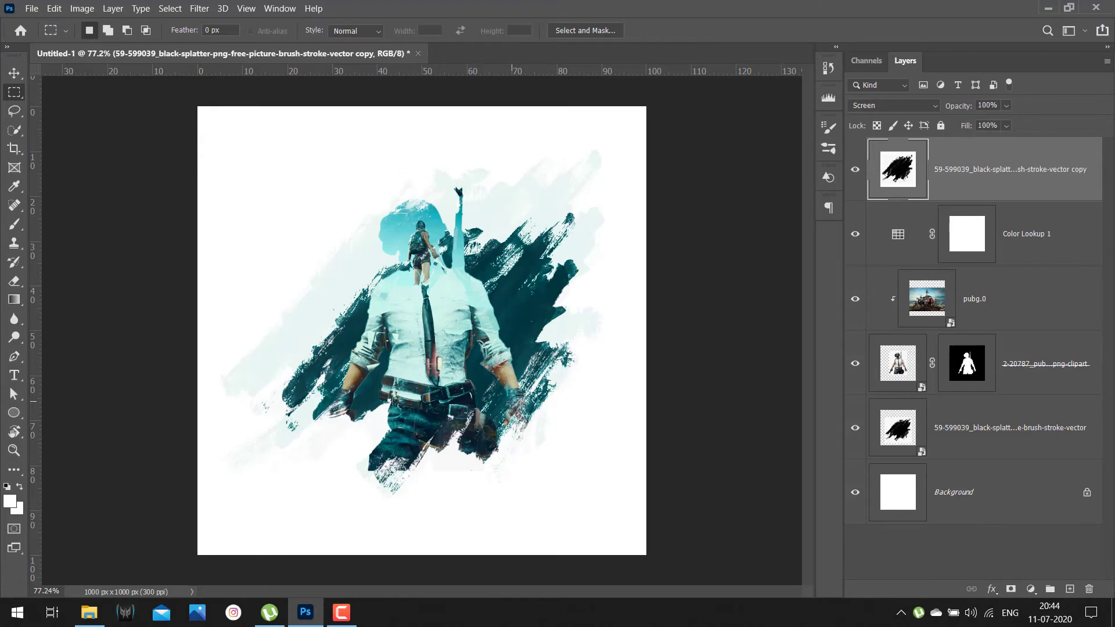
scroll(511, 402, up, 1)
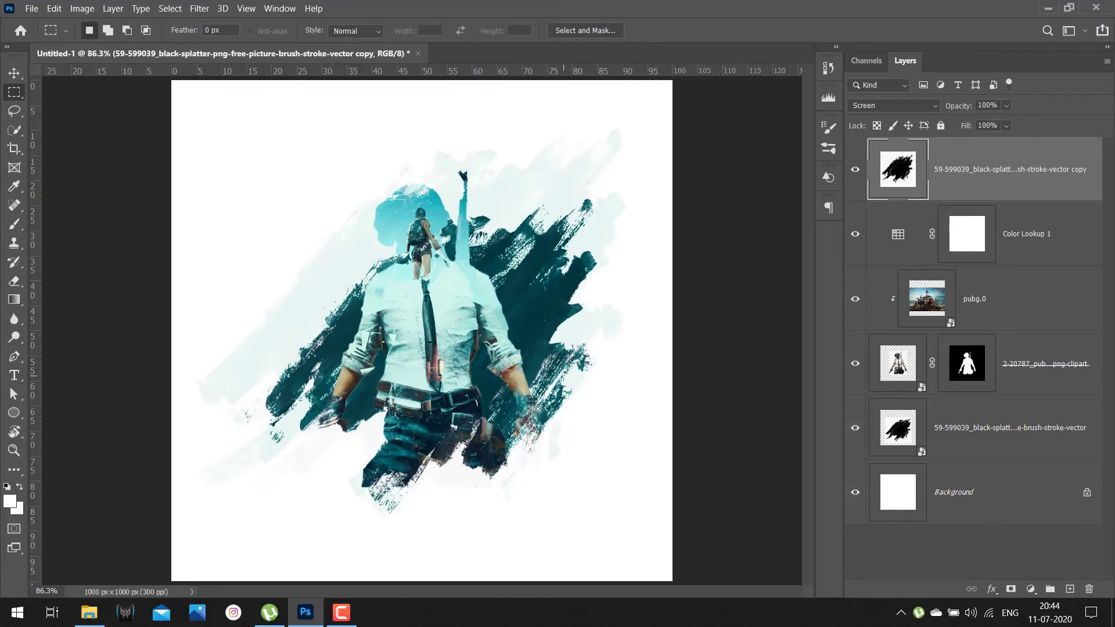
Enlarge the soldier cutout layer slightly to about 103%
key(v)
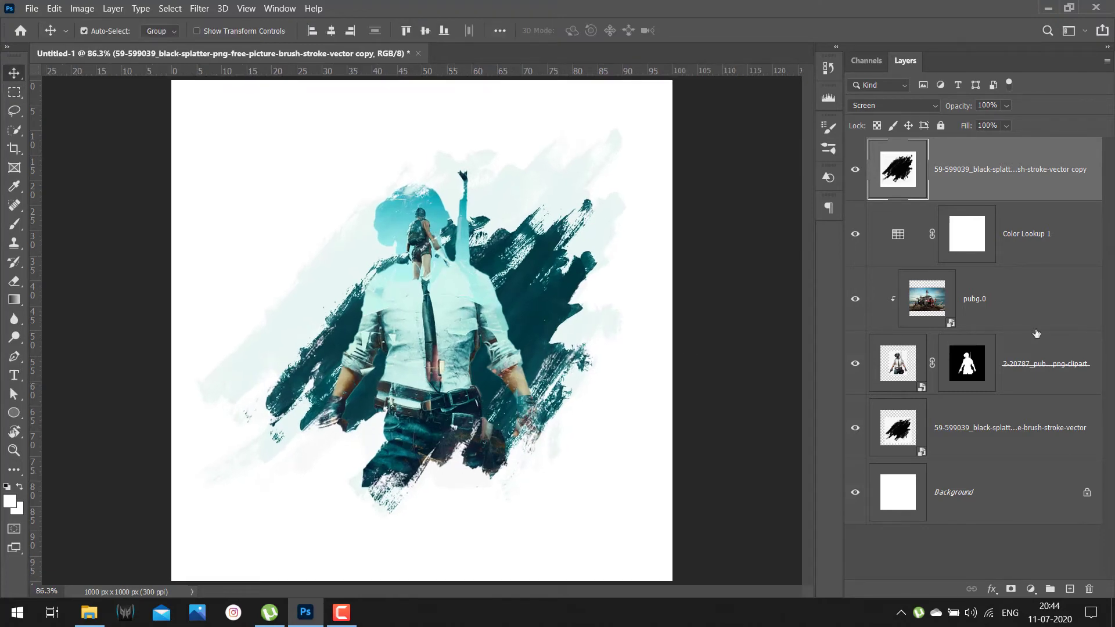
click(900, 373)
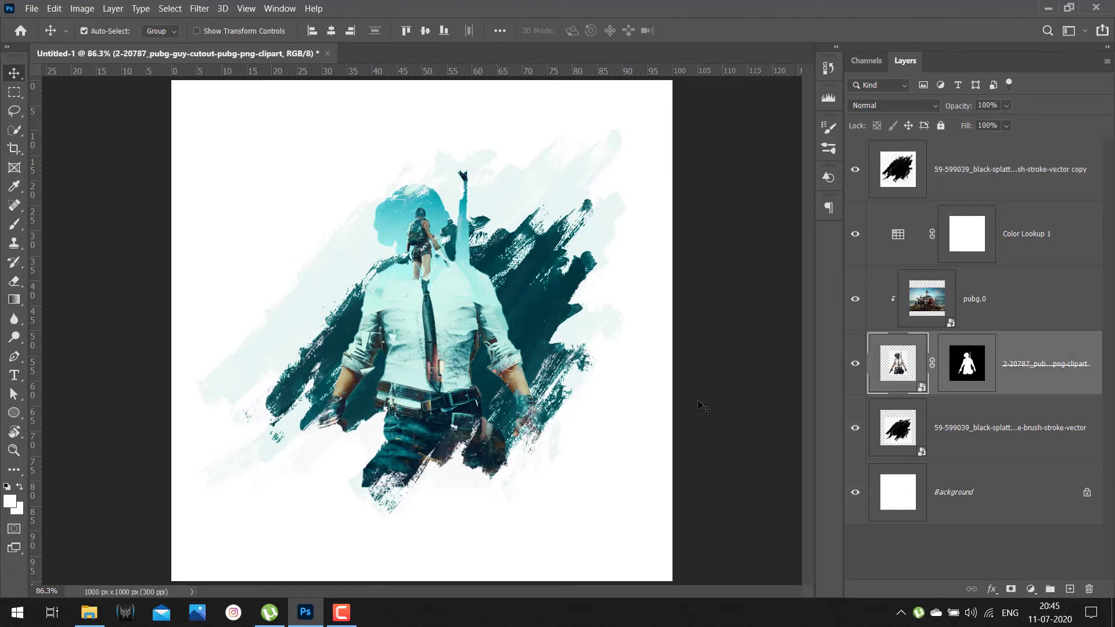
key(ctrl+t)
drag(548, 157, 549, 157)
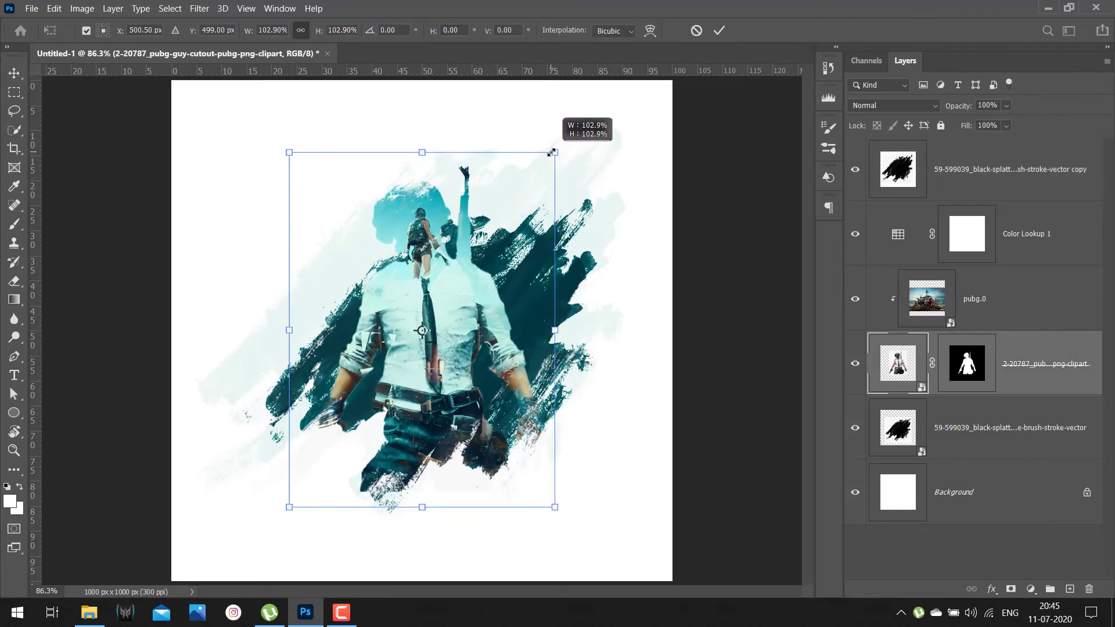
key(Return)
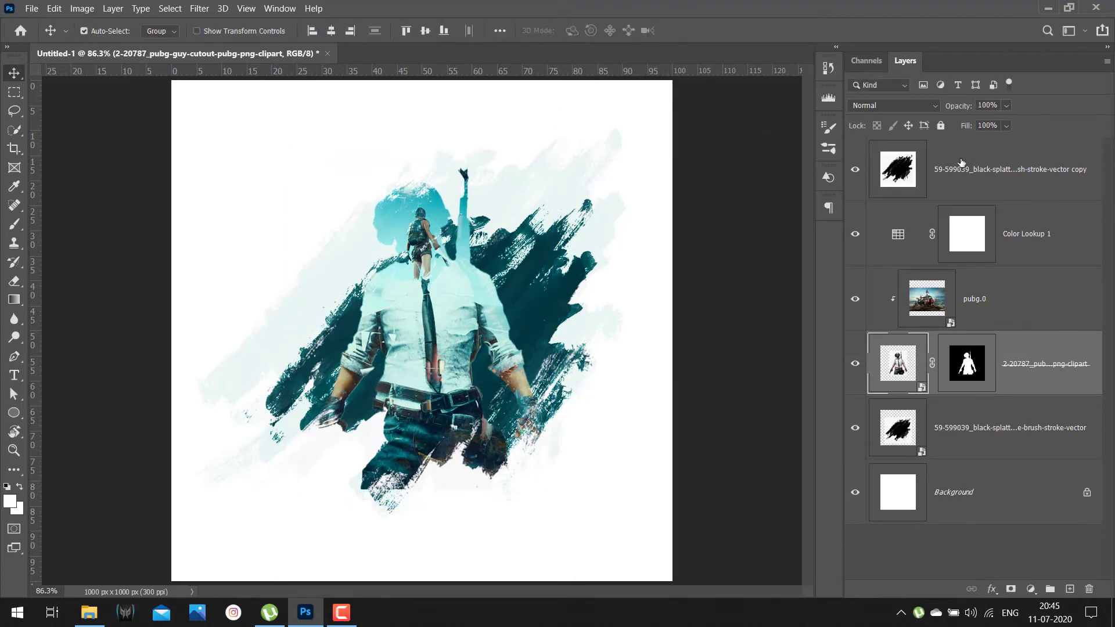
Enlarge the top splatter copy slightly and nudge it into a new position
click(961, 163)
key(ctrl+t)
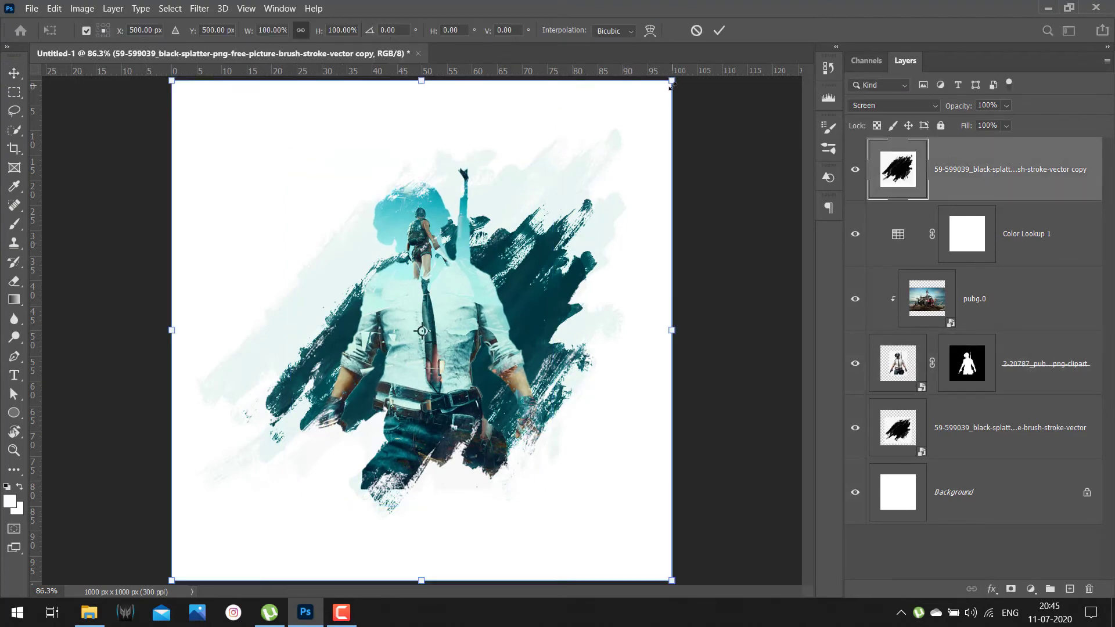
drag(670, 87, 671, 84)
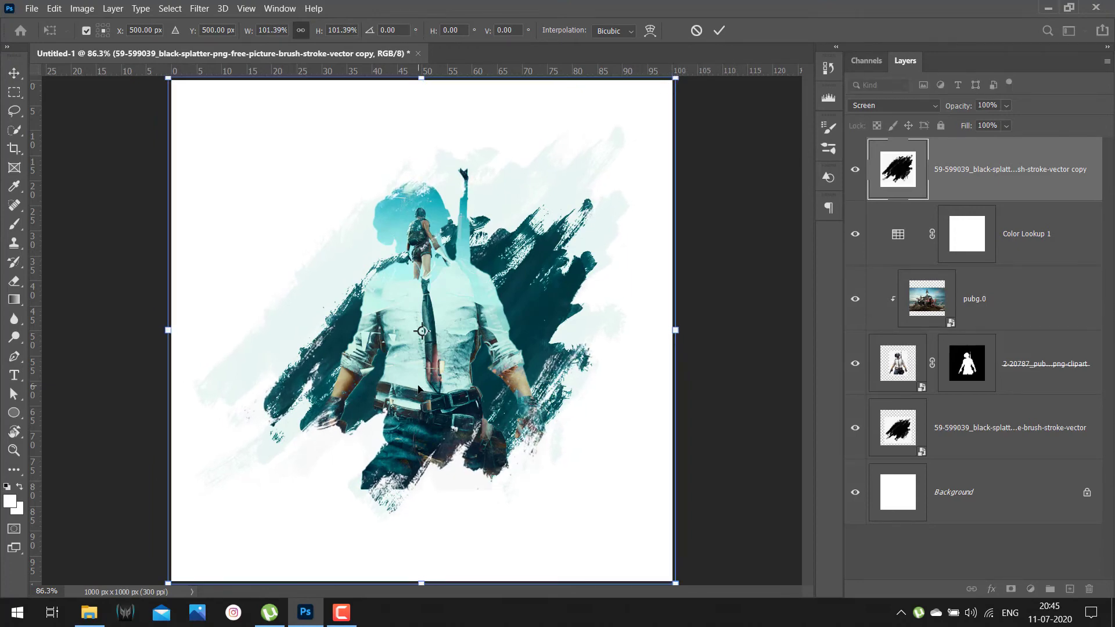
key(shift+Left)
key(shift+Up)
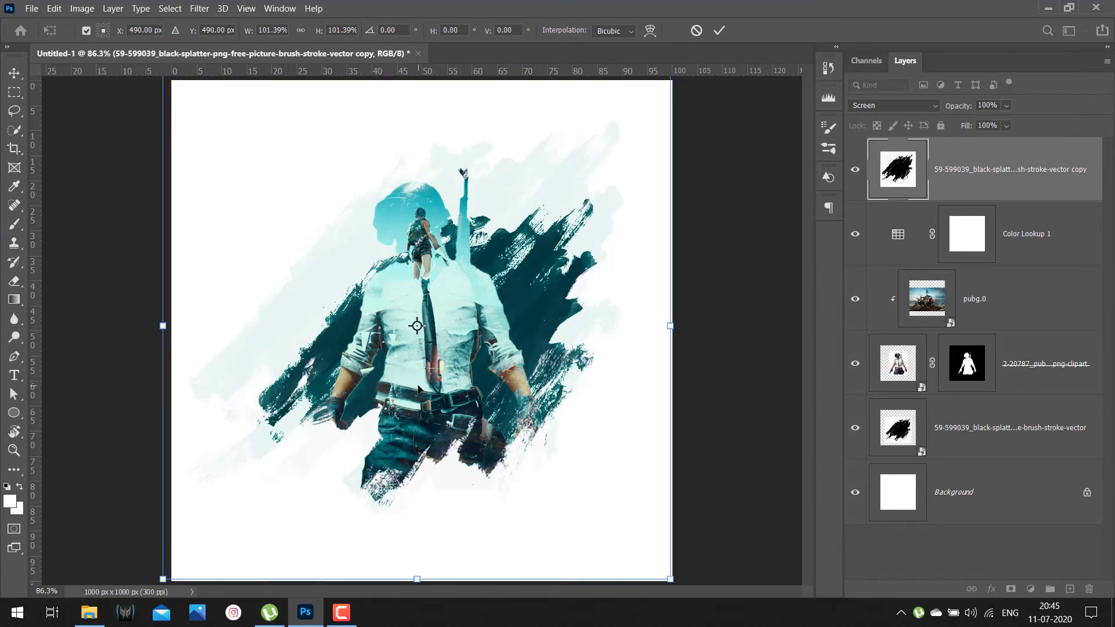
key(shift+Right)
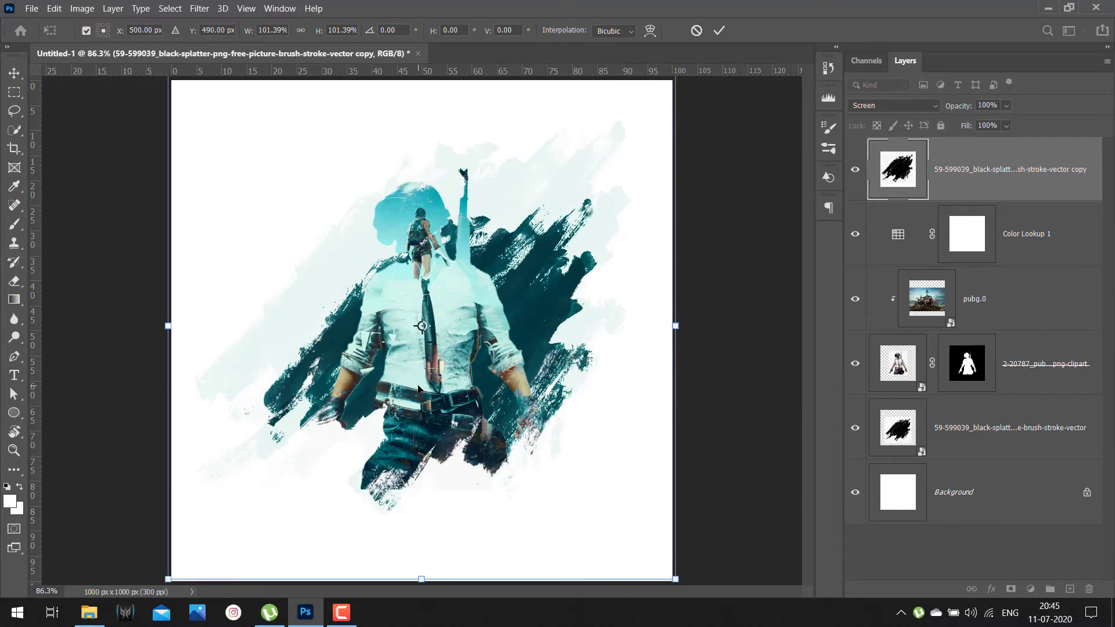
key(Return)
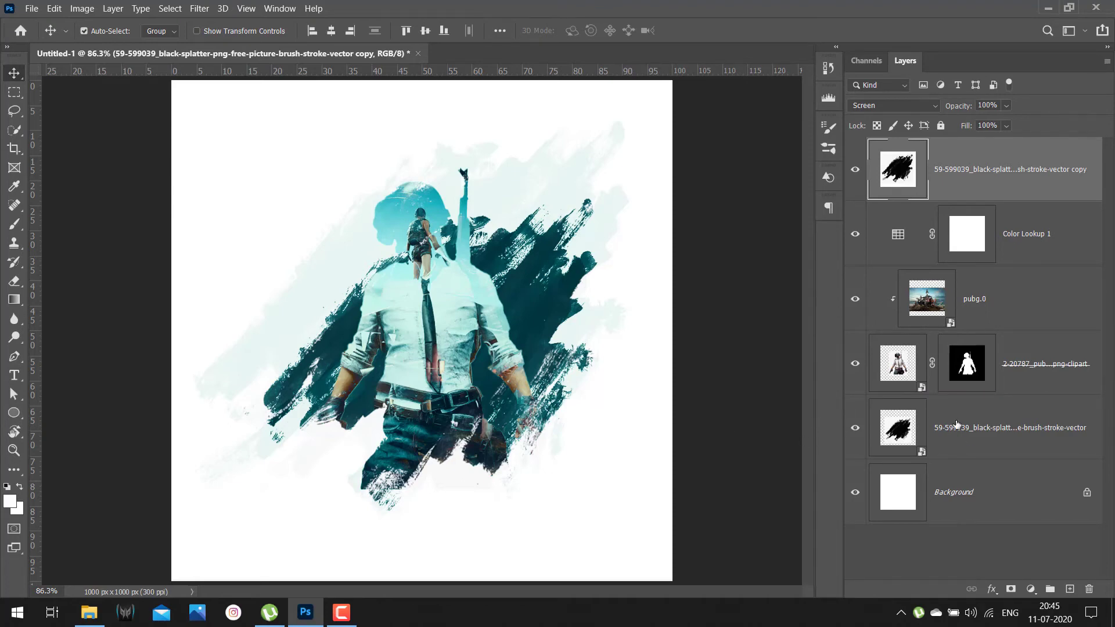
Shrink the bottom splatter slightly, shift it left, then drag the top splatter copy left
click(980, 432)
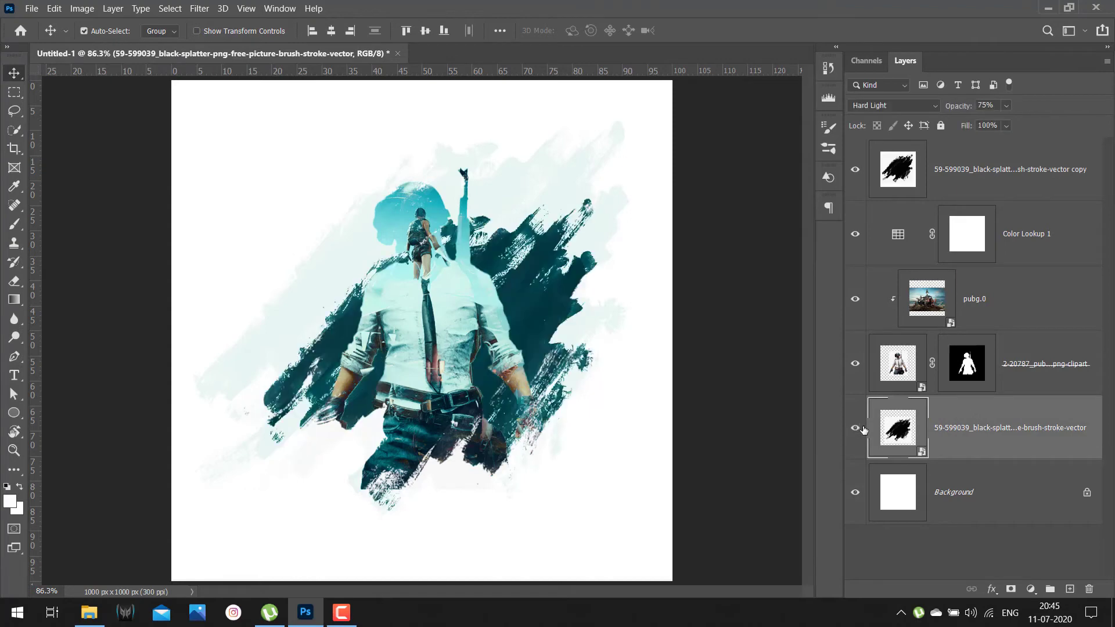
key(ctrl+t)
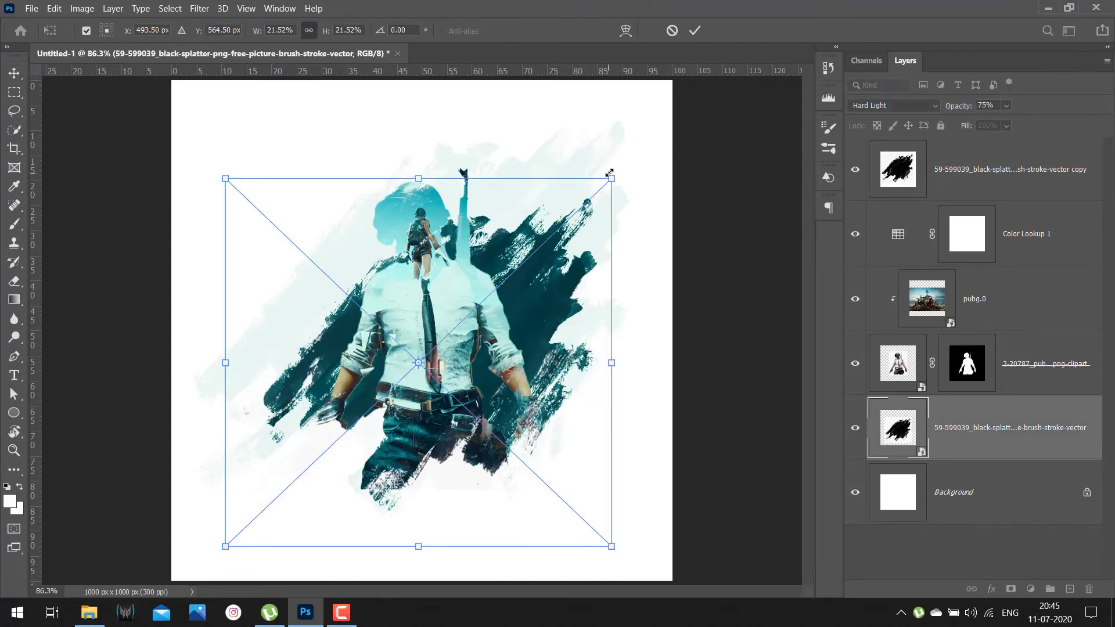
drag(609, 173, 618, 172)
drag(457, 314, 452, 315)
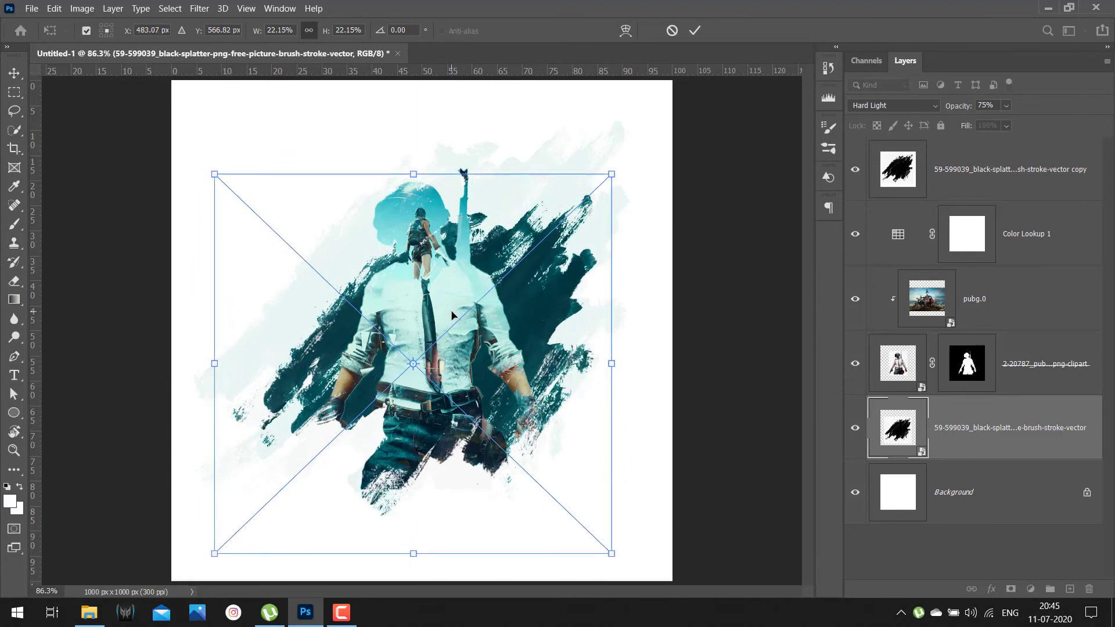
key(Return)
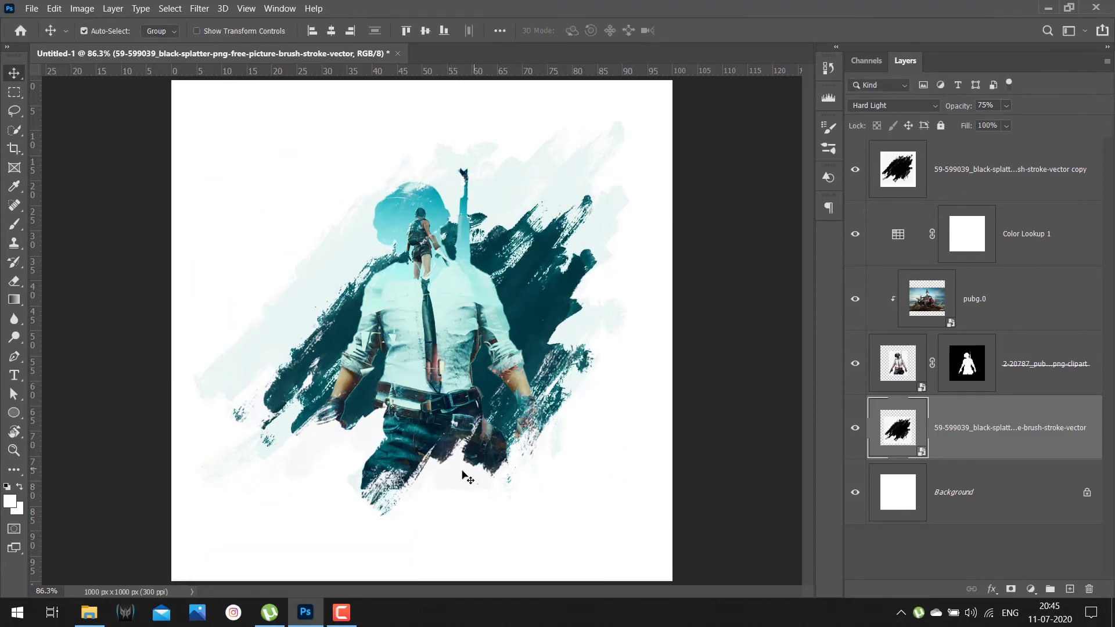
click(456, 473)
drag(435, 477, 430, 468)
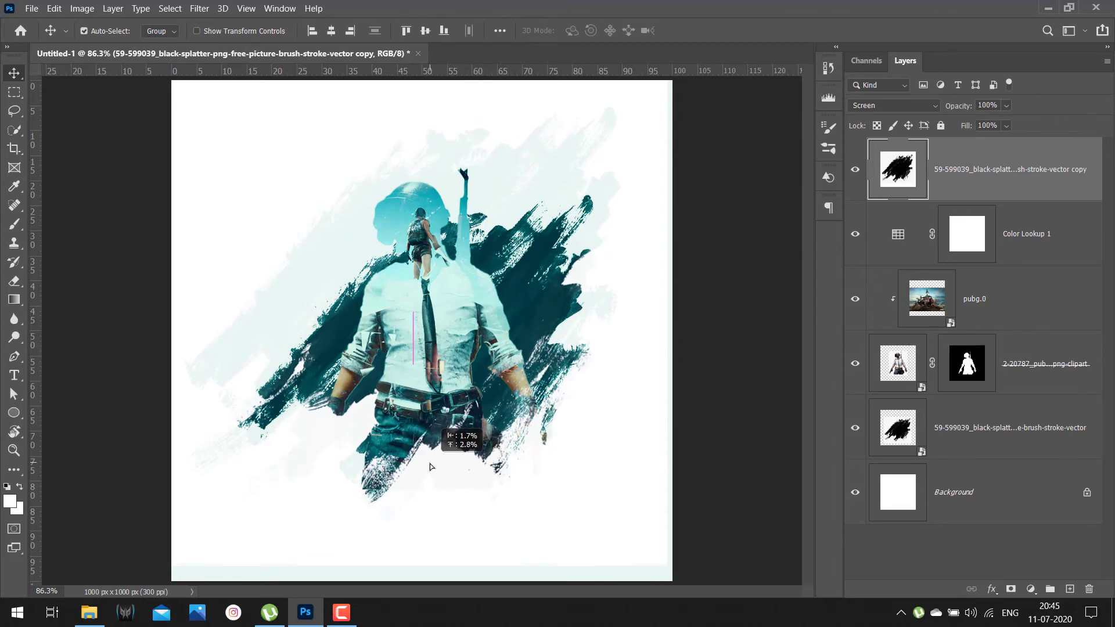
Nudge the splatter copy slightly lower and zoom out to see all canvas edges
drag(431, 468, 430, 473)
key(z)
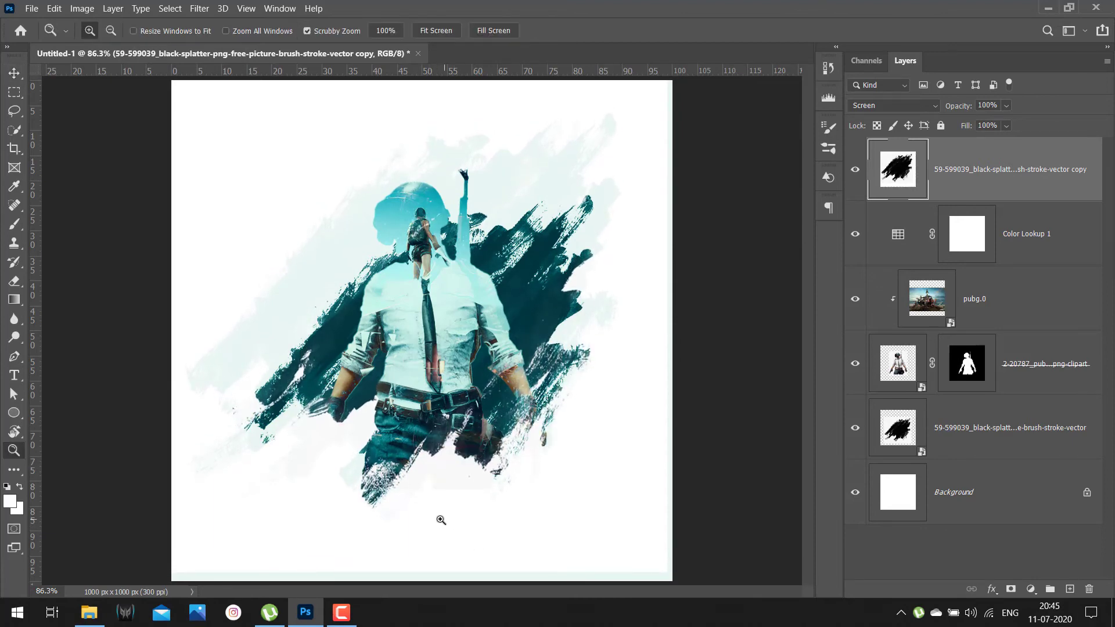
drag(436, 517, 372, 523)
Fill the pale bottom and right edge strips with white and fit the canvas in the window
key(m)
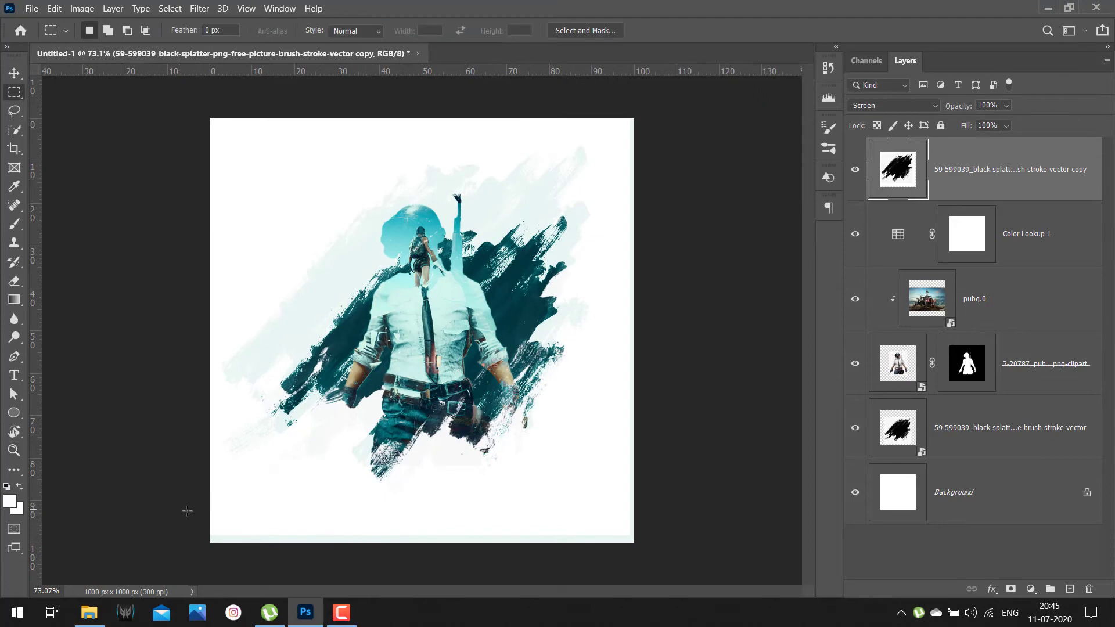
drag(189, 509, 680, 557)
key(alt+BackSpace)
key(ctrl+d)
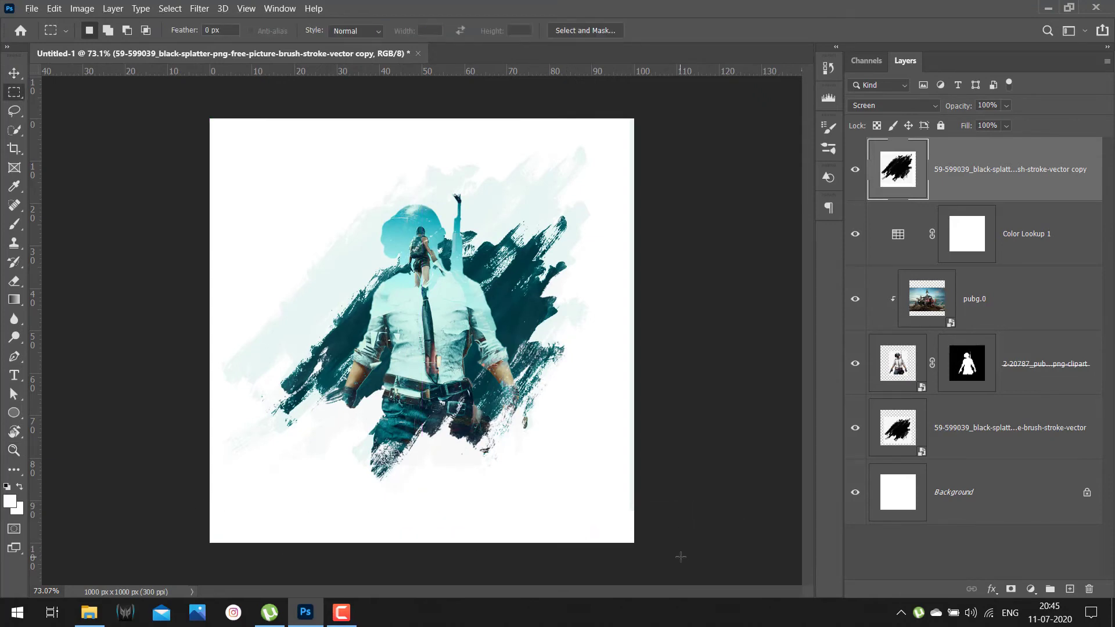
drag(659, 98, 611, 569)
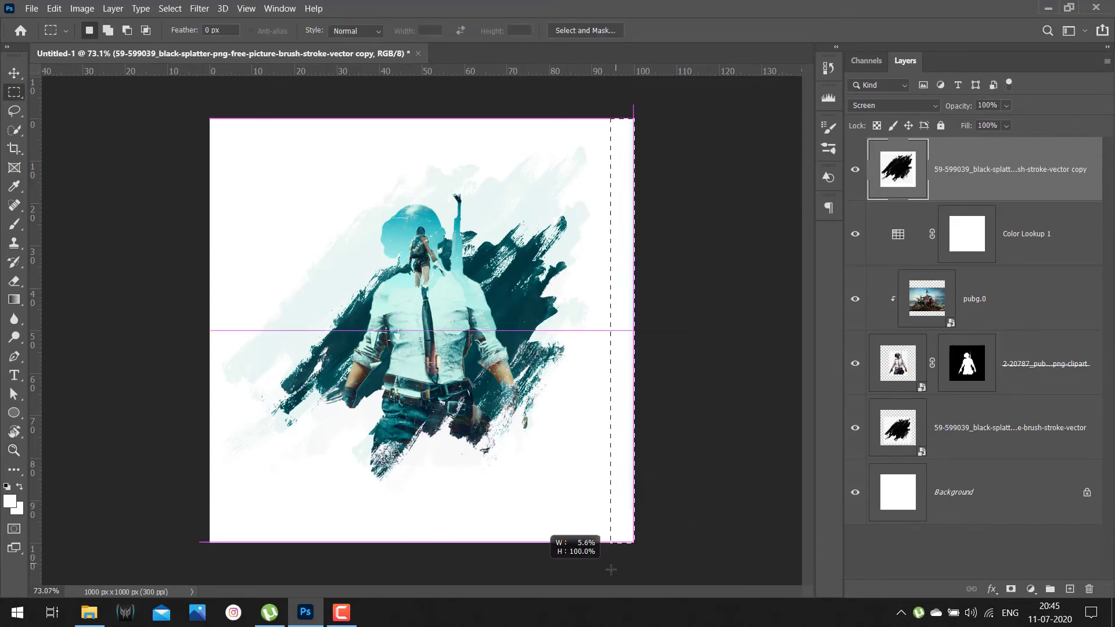
key(alt+BackSpace)
key(ctrl+d)
key(ctrl+0)
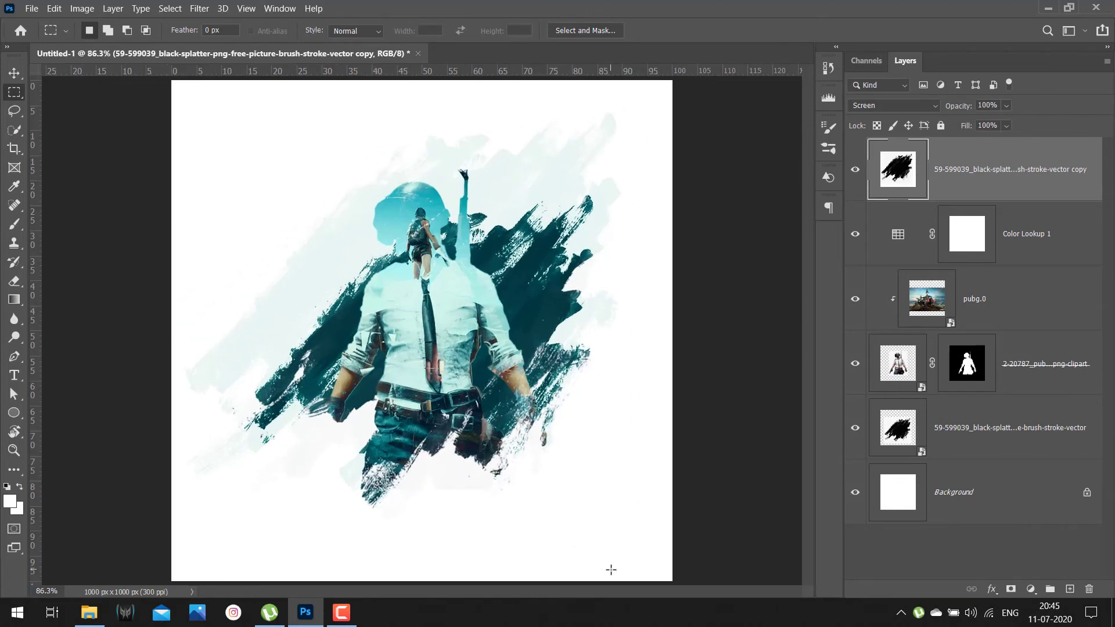
click(1031, 589)
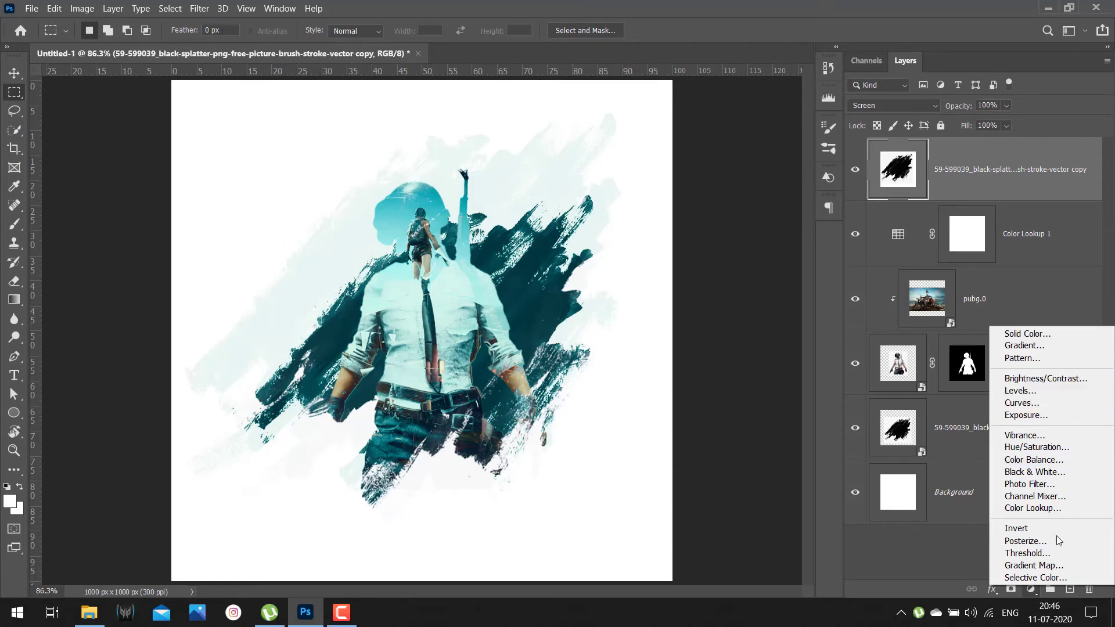
Add a Gradient Map adjustment using the Greens > Green_04 gradient preset
click(1050, 567)
click(916, 184)
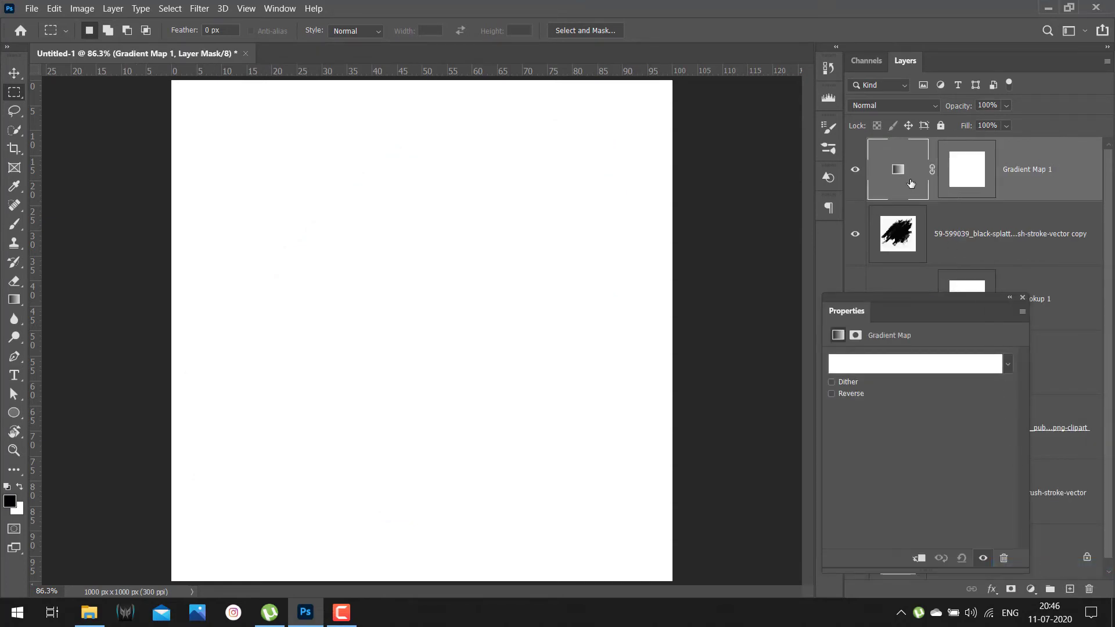
click(906, 364)
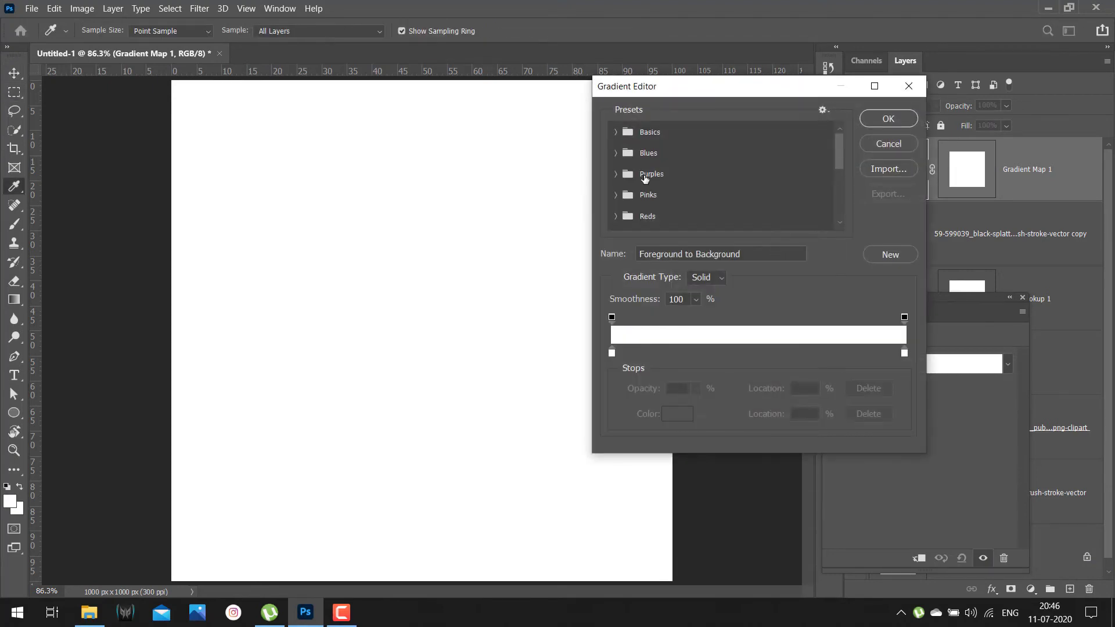
scroll(645, 179, down, 2)
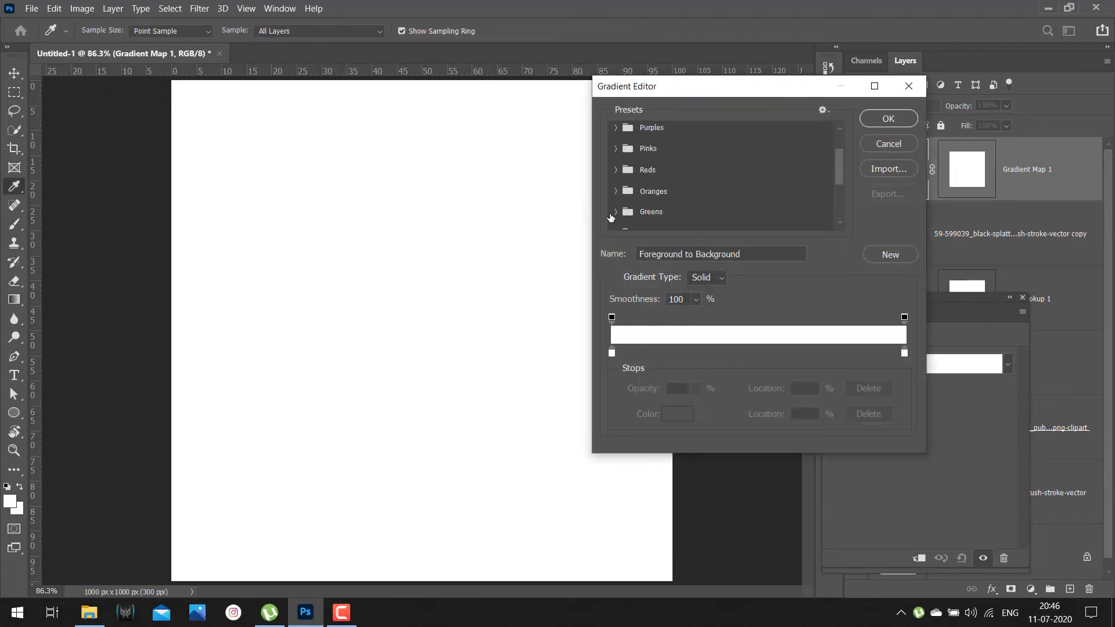
click(616, 212)
scroll(800, 179, down, 1)
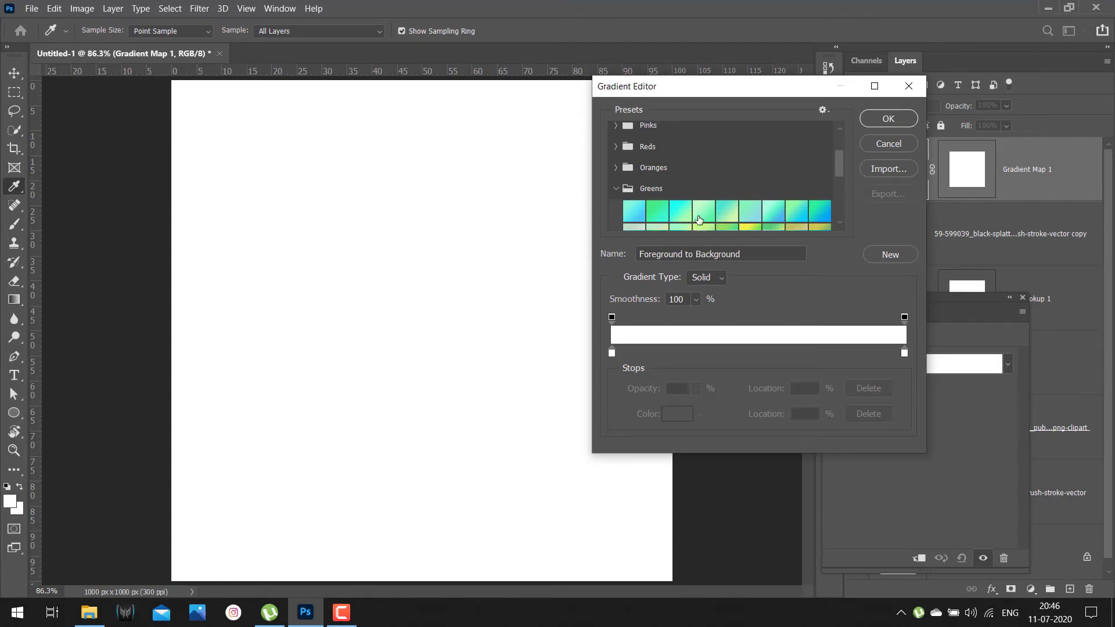
click(636, 217)
click(661, 215)
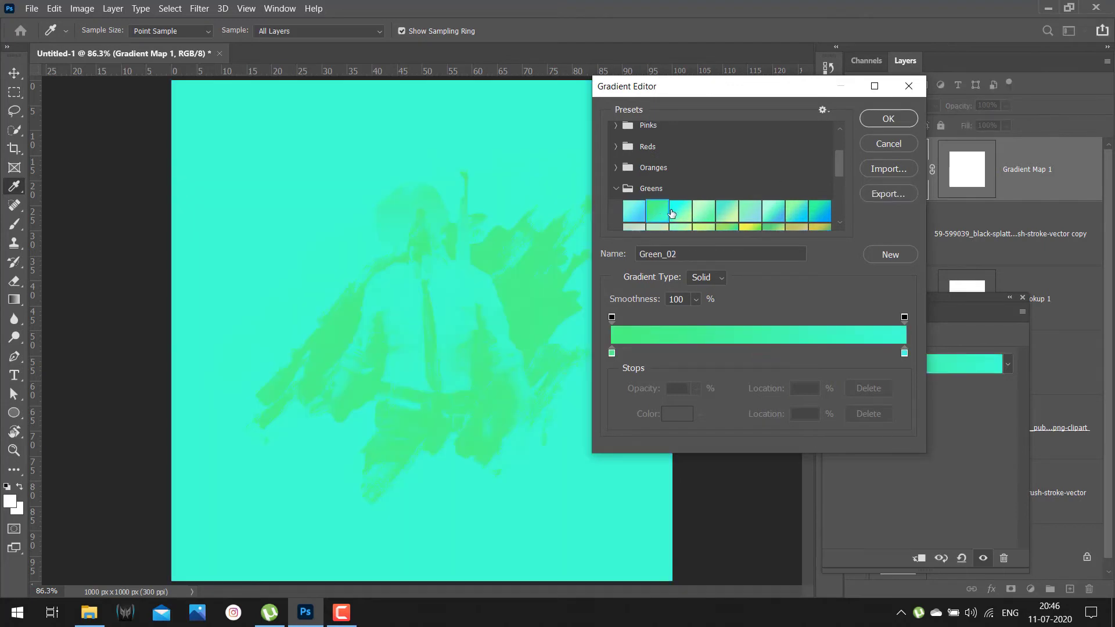
click(710, 212)
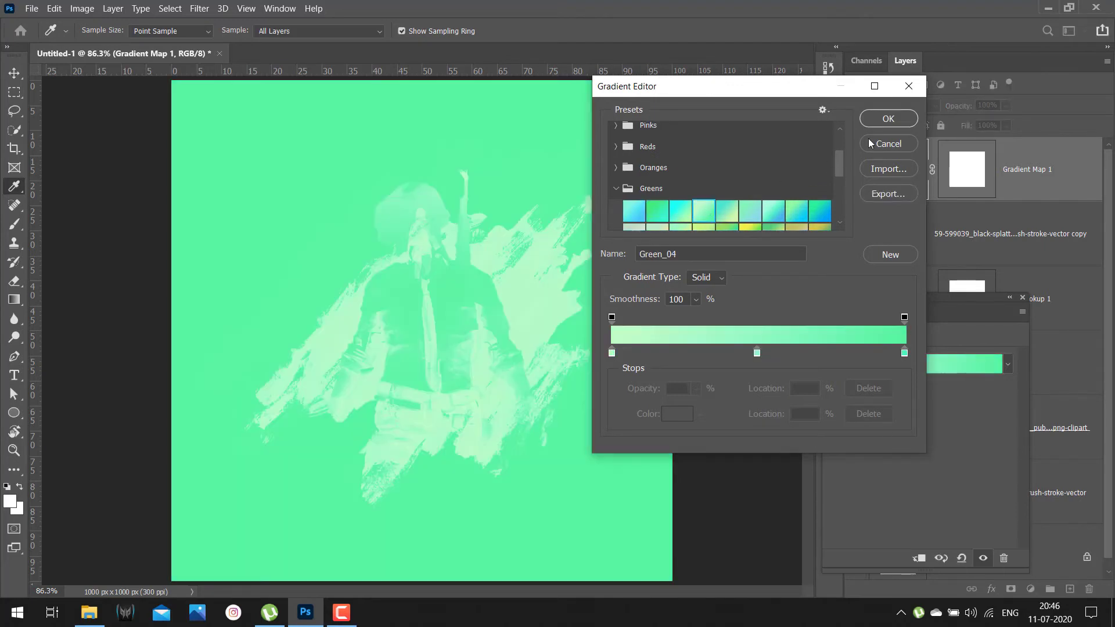
click(890, 121)
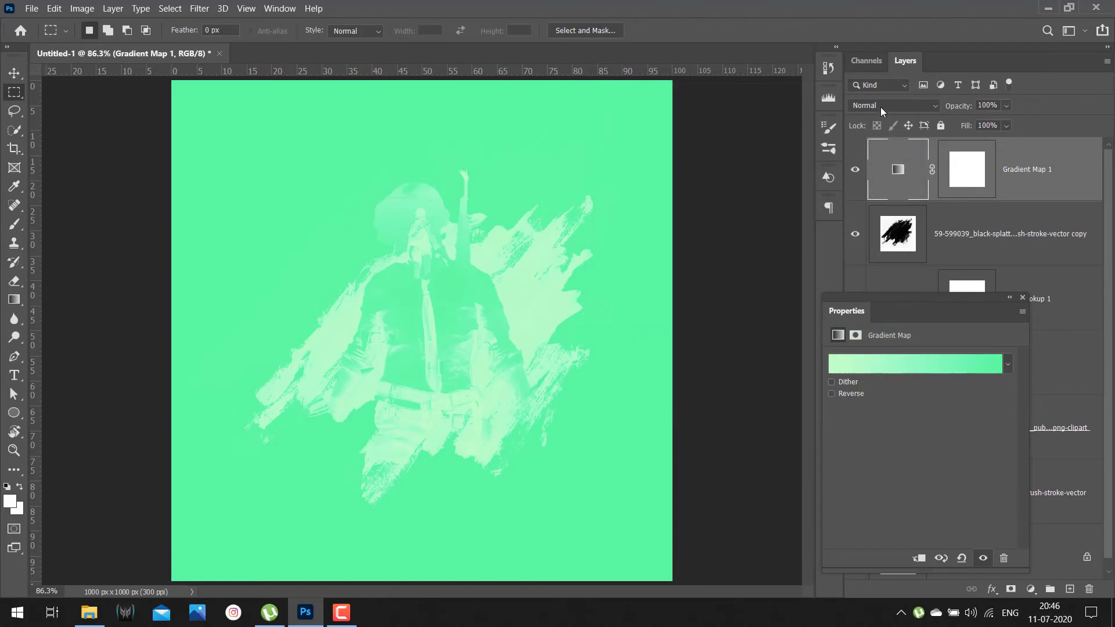
Set the Gradient Map's blend mode to Divide and close its properties
click(880, 107)
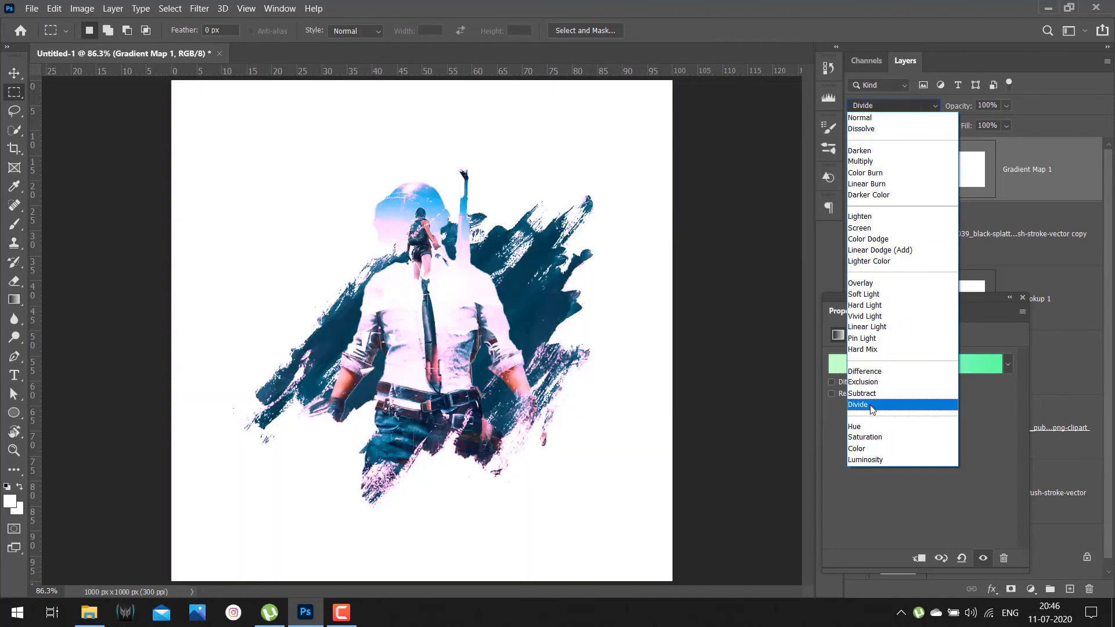
click(871, 407)
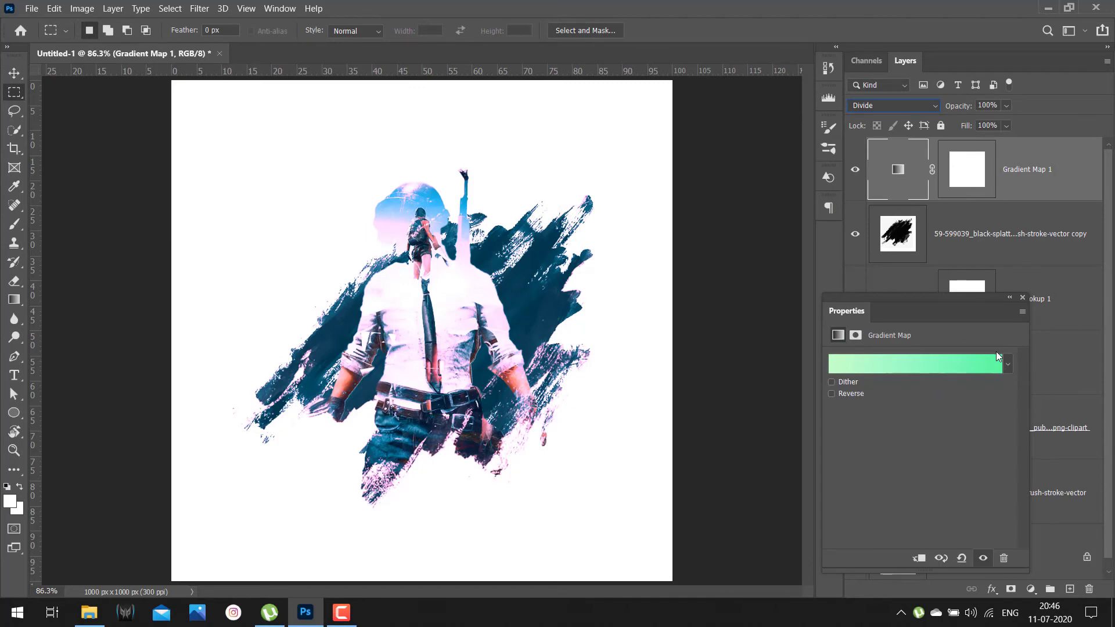
click(1023, 299)
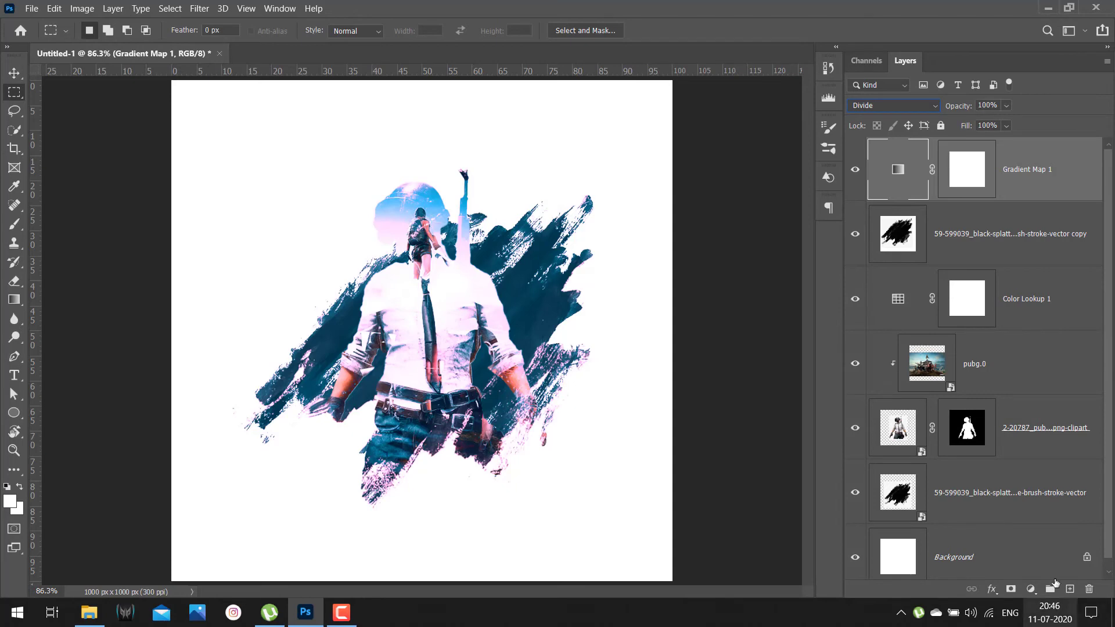
click(1042, 504)
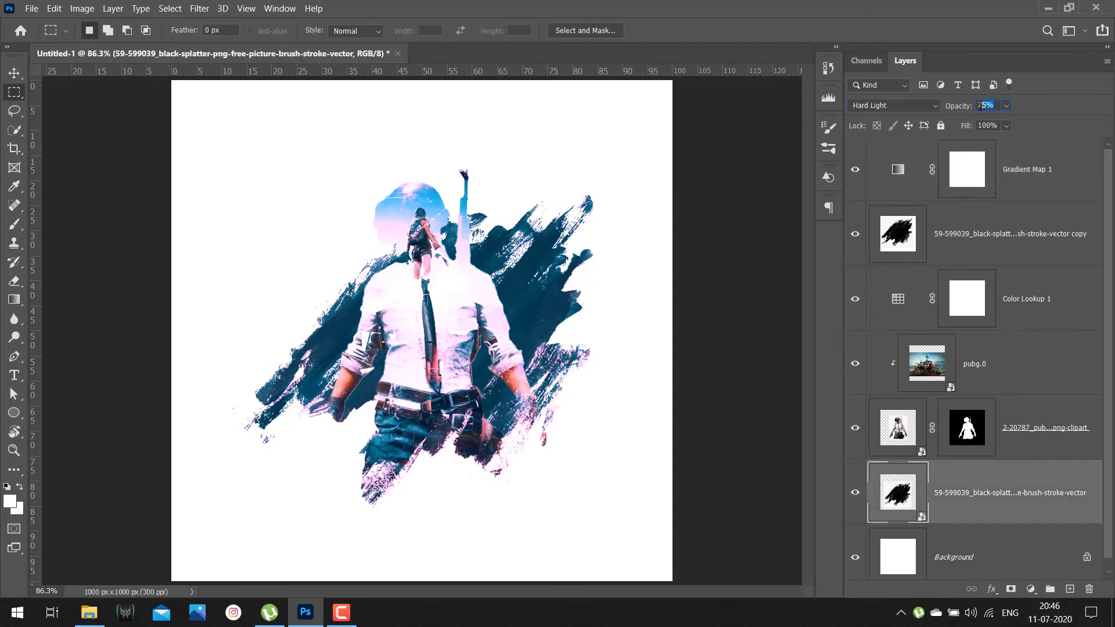
Set the bottom splatter layer's opacity to 70% and zoom in on the soldier's arm
text(50)
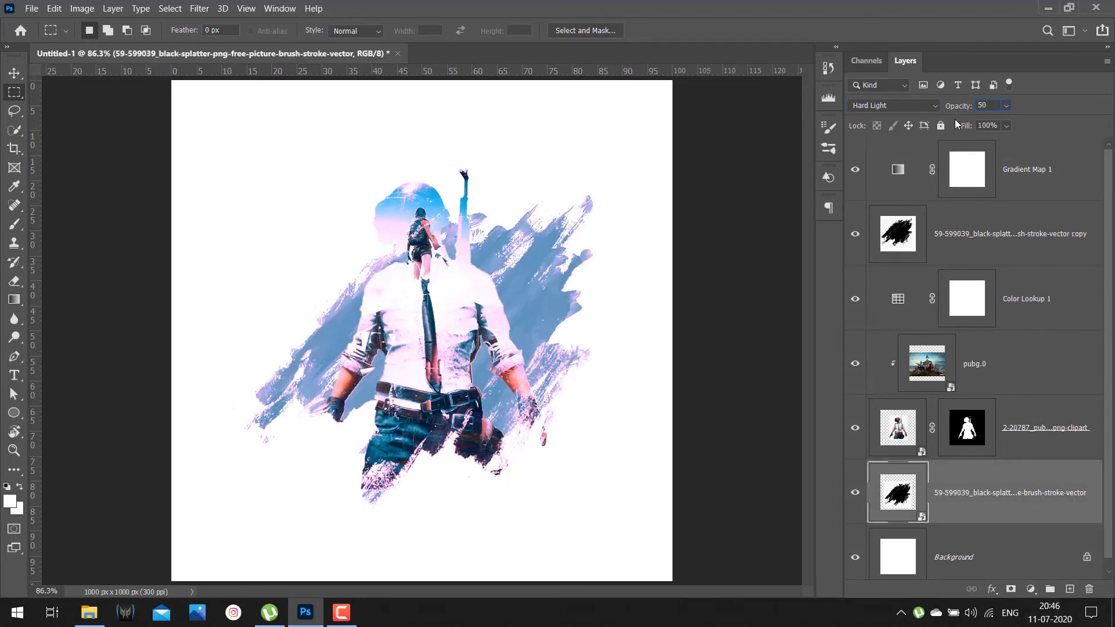
key(BackSpace)
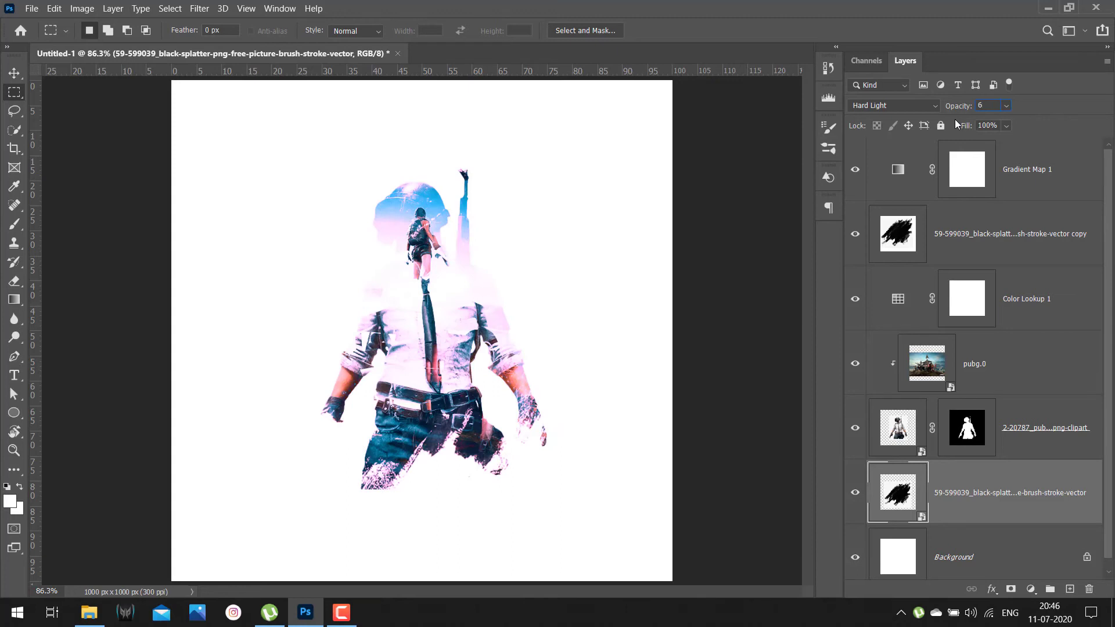
text(0)
key(Return)
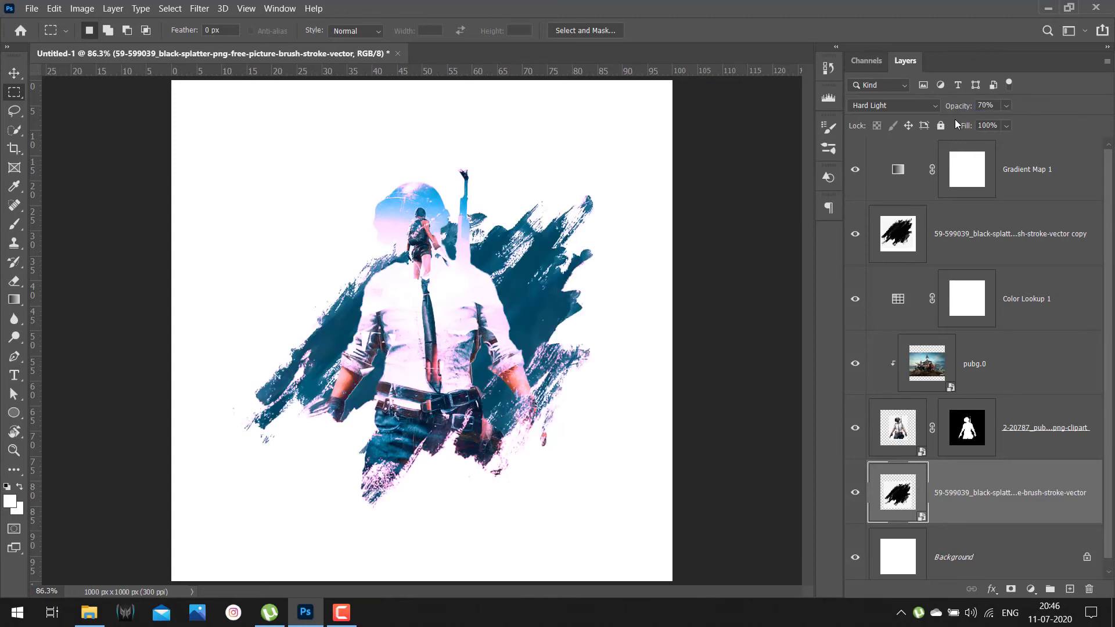
key(z)
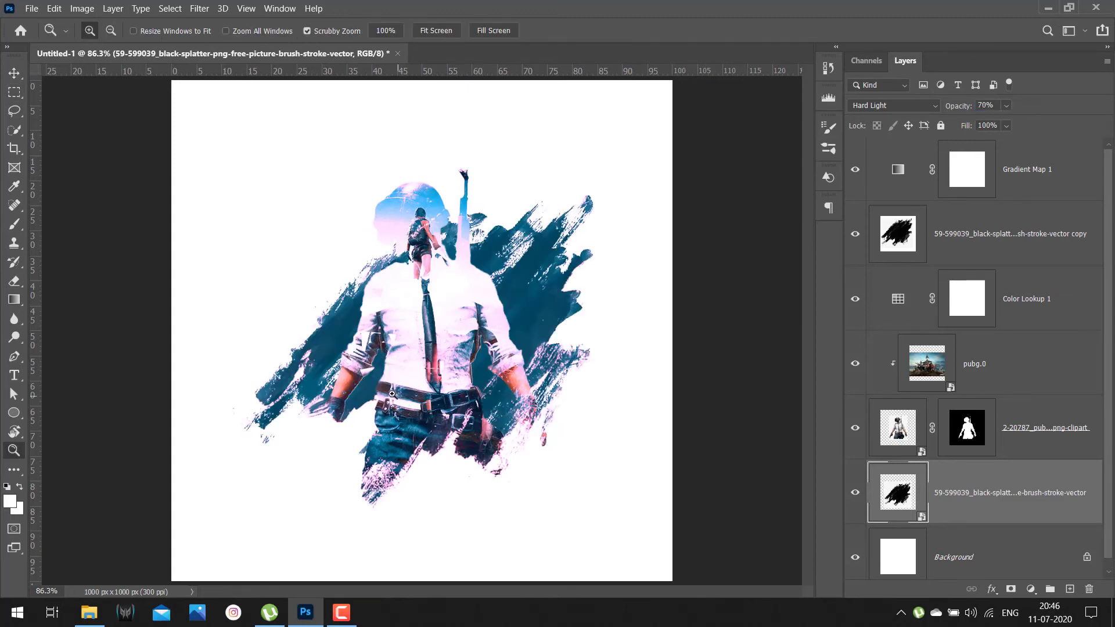
drag(433, 404, 441, 419)
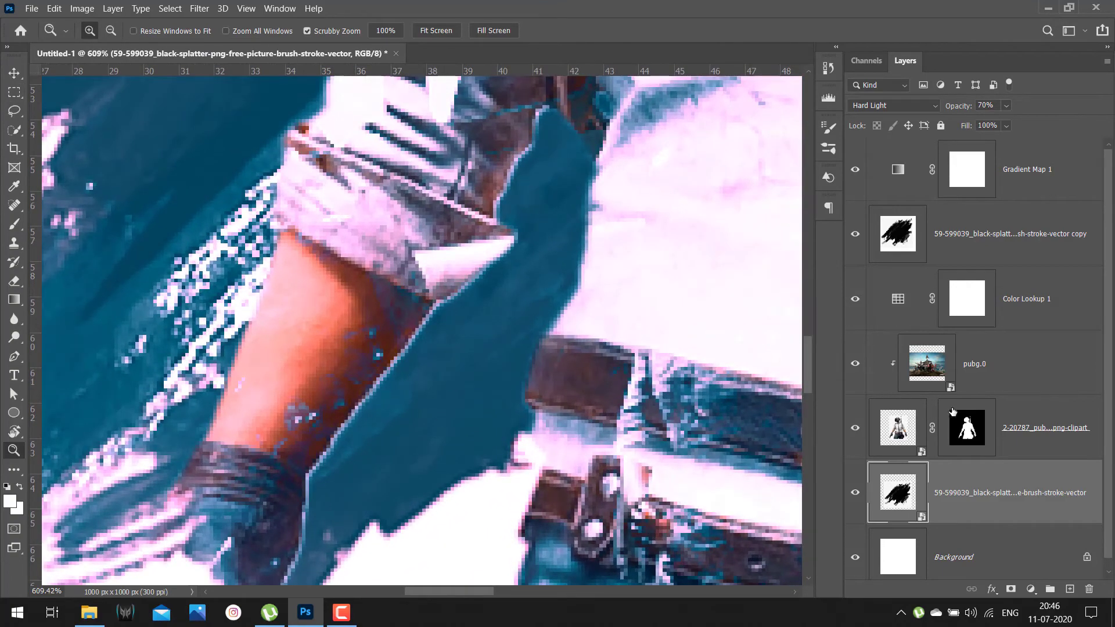
Brush the soldier's layer mask to hide the figure's edge near the arm cuff and forearm
click(974, 431)
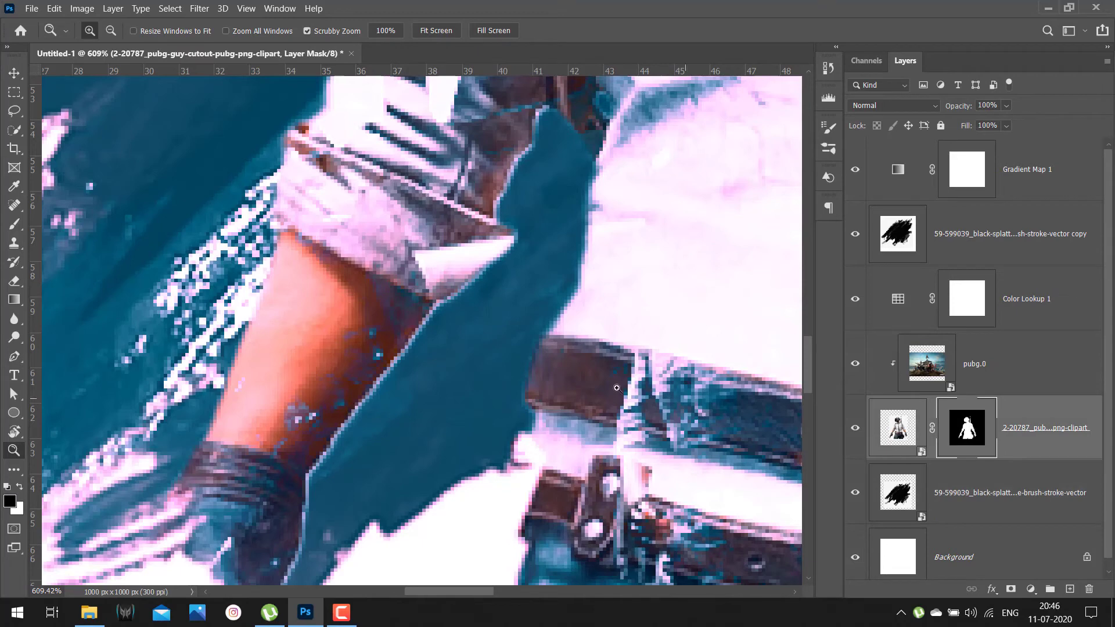
key(b)
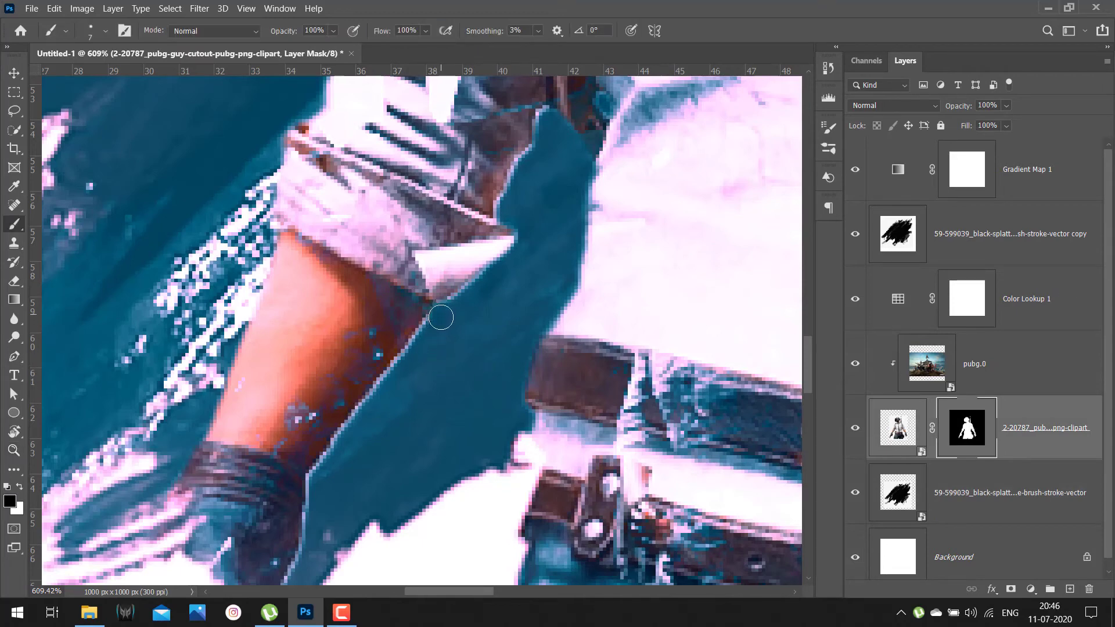
mouse_move(441, 317)
mouse_down()
mouse_move(323, 471)
mouse_move(295, 581)
mouse_up()
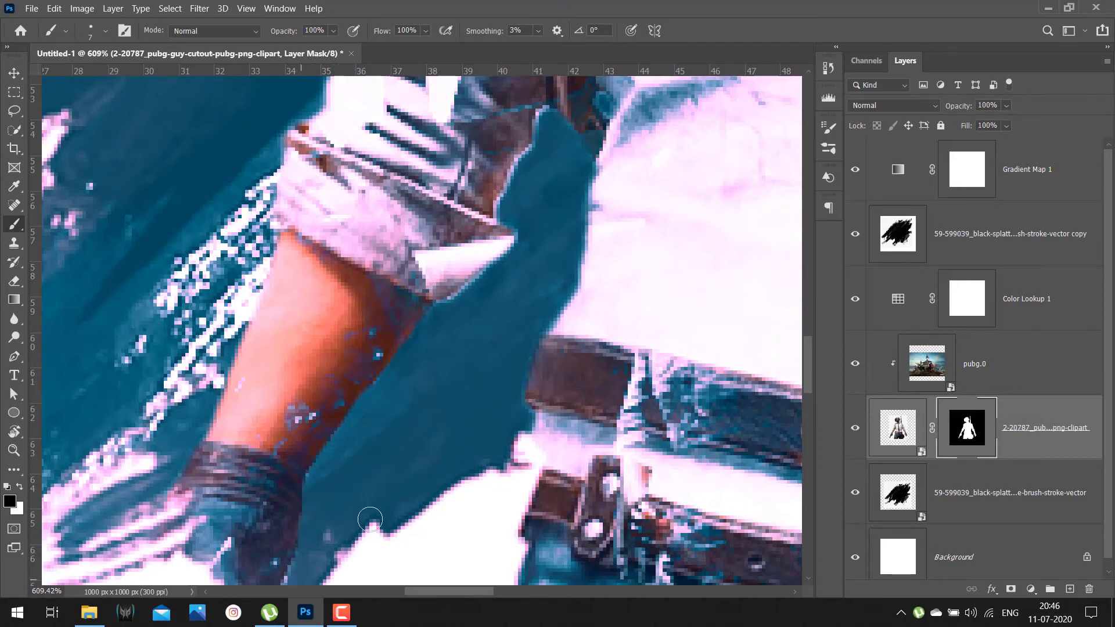
scroll(434, 430, down, 2)
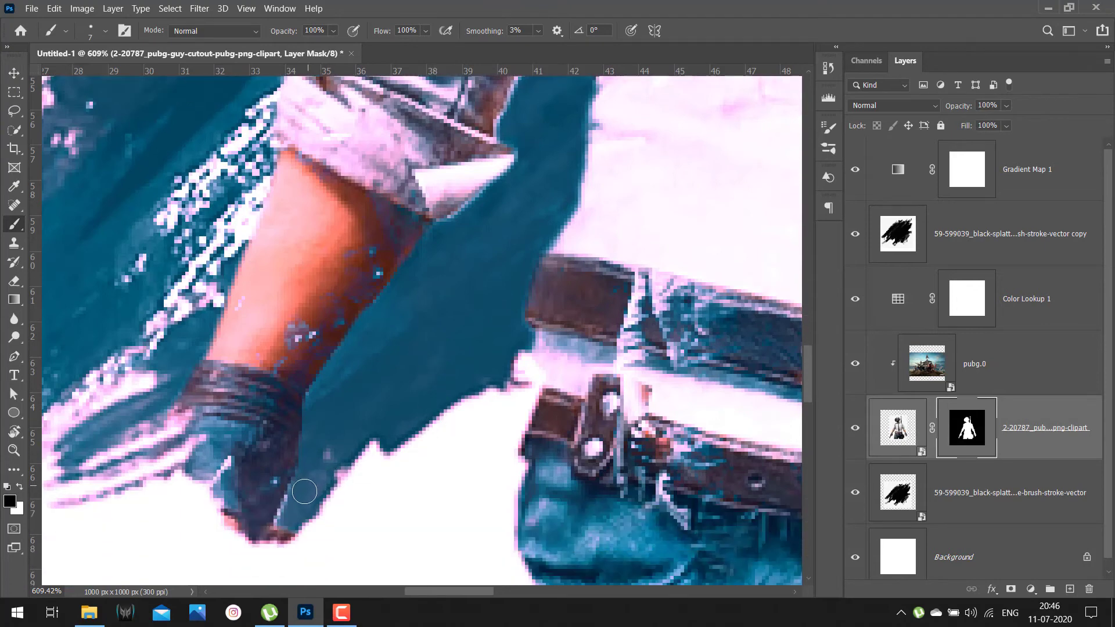
drag(305, 492, 276, 546)
scroll(369, 402, up, 1)
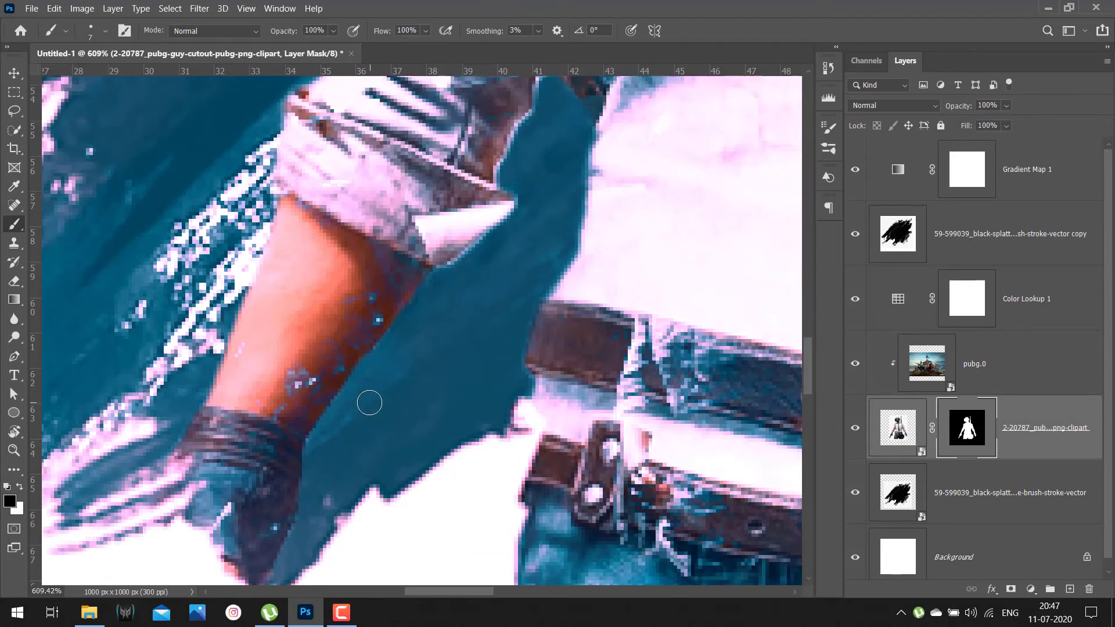
scroll(370, 403, up, 1)
scroll(370, 403, up, 2)
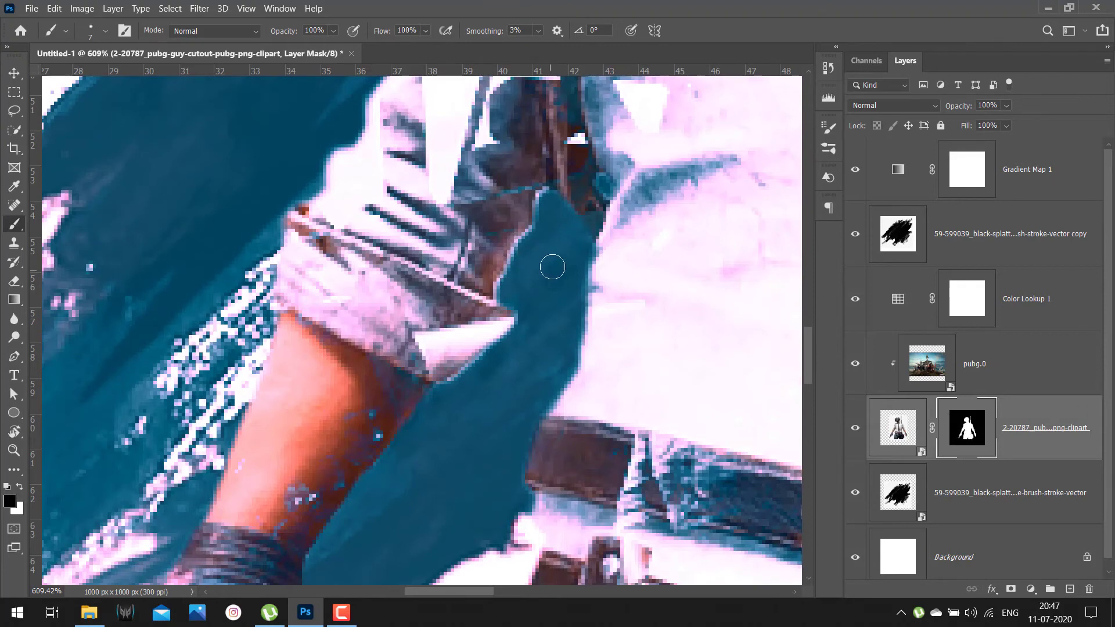
Reveal more jacket along the sleeve and left edge on the mask, then zoom to the sleeve edge
mouse_move(553, 212)
mouse_down()
mouse_move(549, 202)
mouse_move(506, 294)
mouse_up()
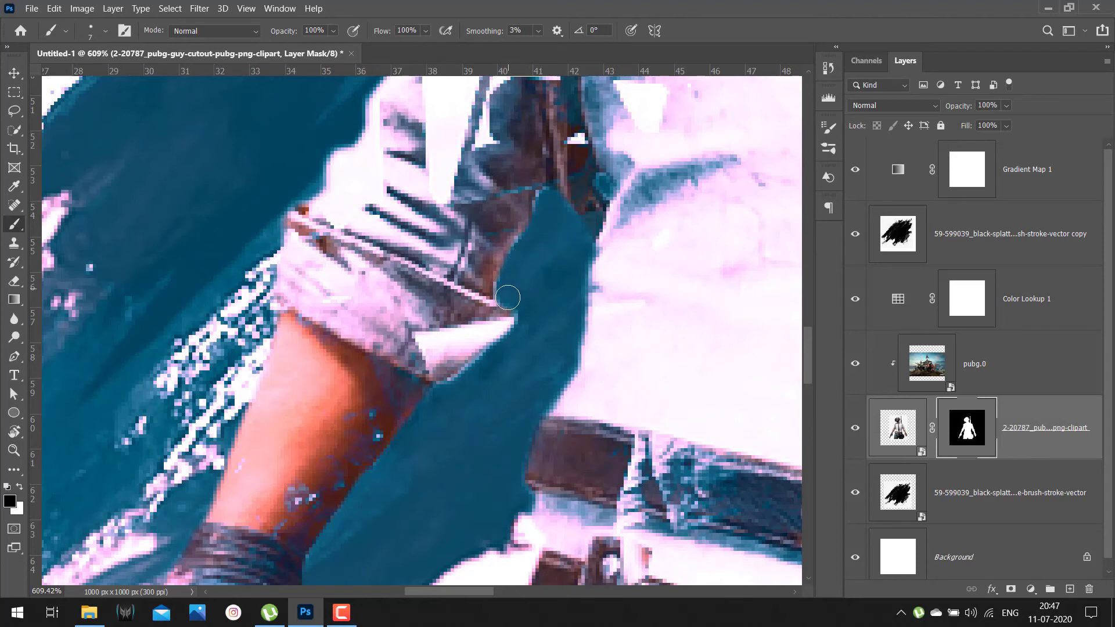
scroll(464, 315, up, 3)
mouse_move(383, 206)
mouse_down()
mouse_move(366, 294)
mouse_move(343, 278)
mouse_move(300, 374)
mouse_up()
key(x)
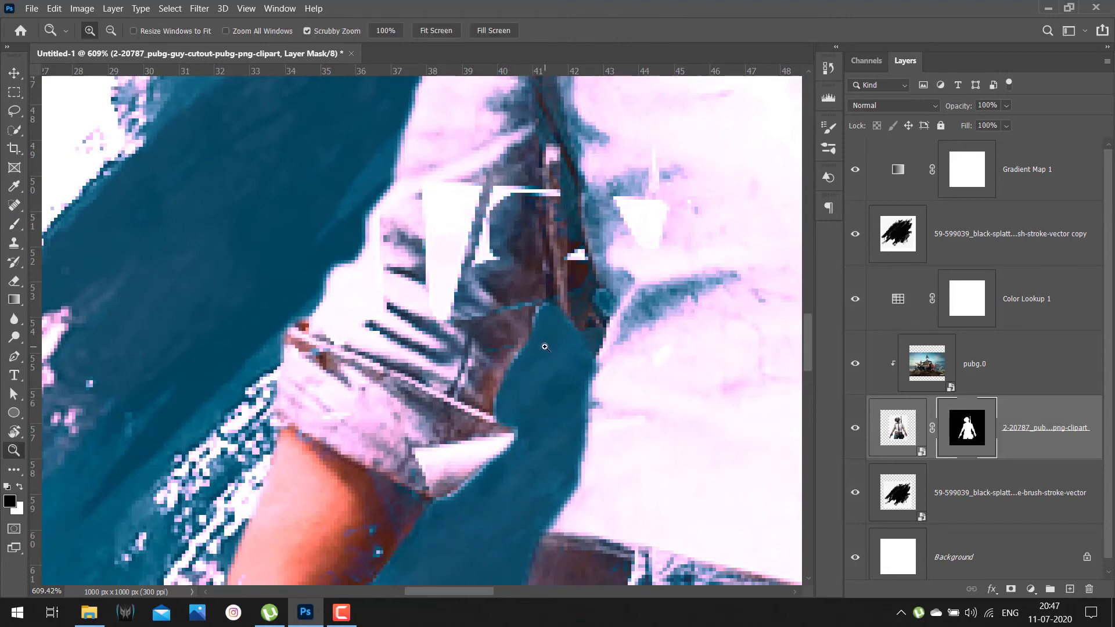
key(z)
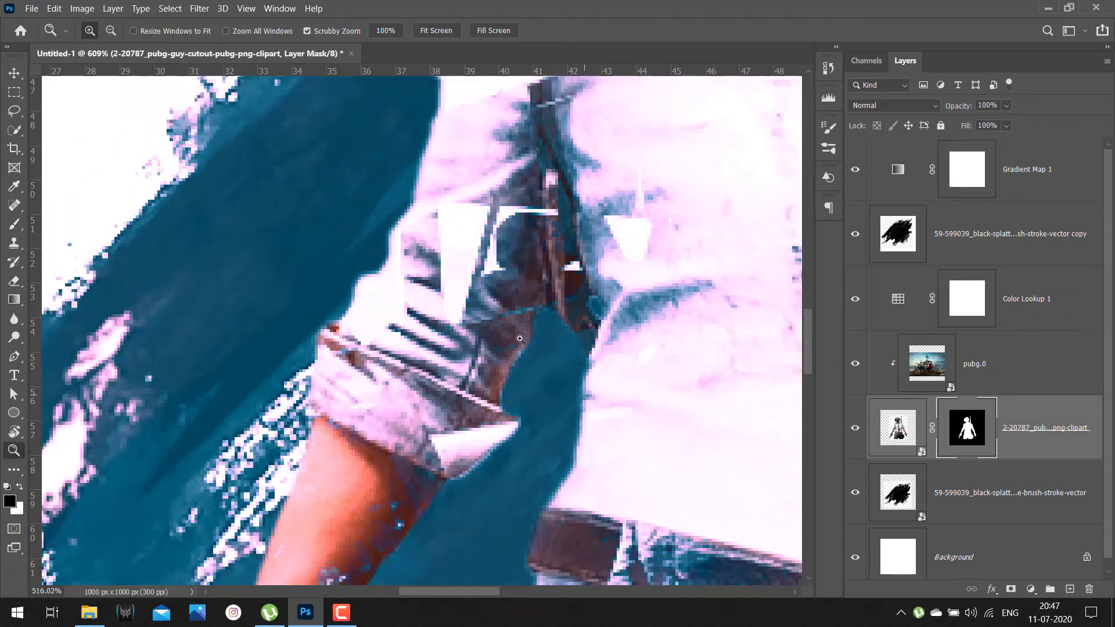
mouse_move(544, 342)
mouse_down()
mouse_move(356, 359)
mouse_move(220, 321)
mouse_up()
drag(509, 248, 532, 249)
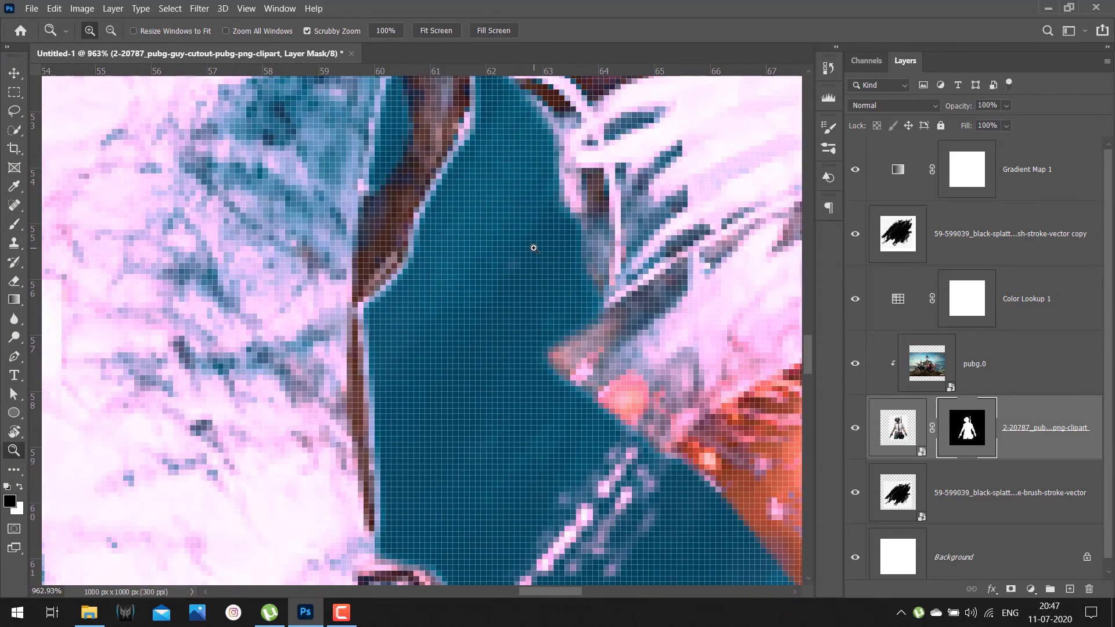
Paint black on the soldier mask to hide the light fringes along the strap edge
key(b)
mouse_move(485, 128)
mouse_down()
mouse_move(447, 186)
mouse_move(409, 294)
mouse_move(378, 319)
mouse_move(393, 523)
mouse_up()
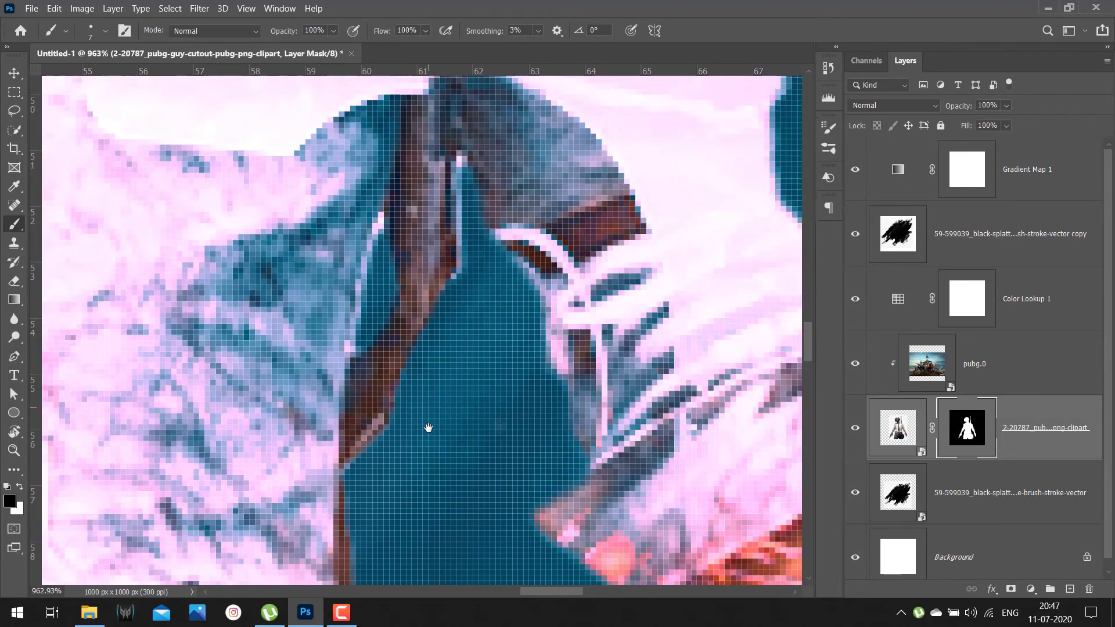
drag(441, 254, 458, 313)
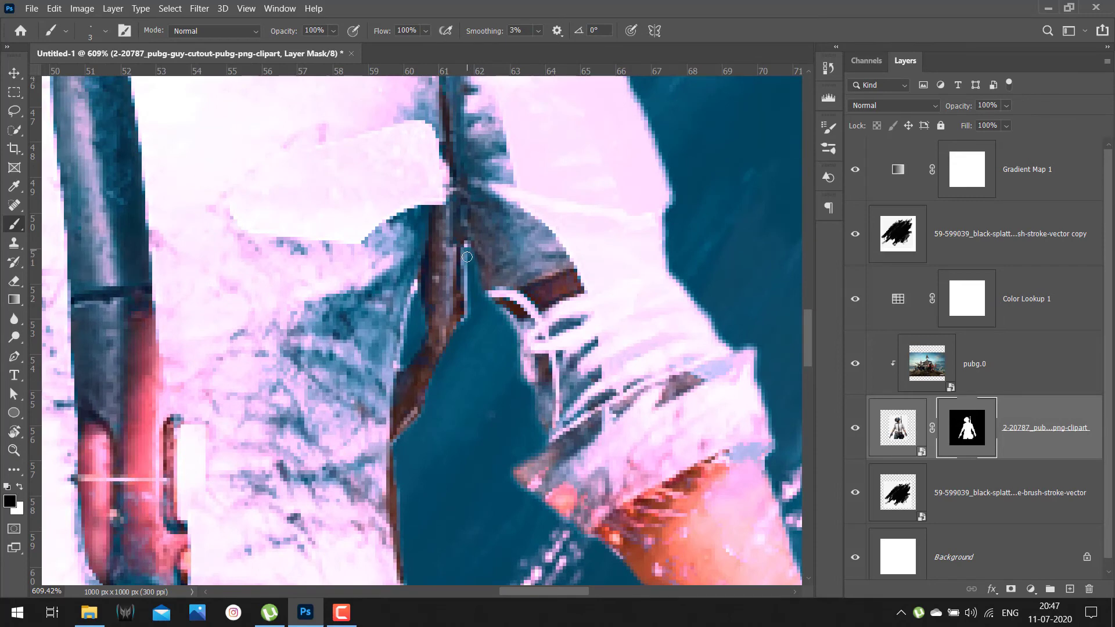
drag(467, 256, 465, 327)
drag(414, 286, 397, 372)
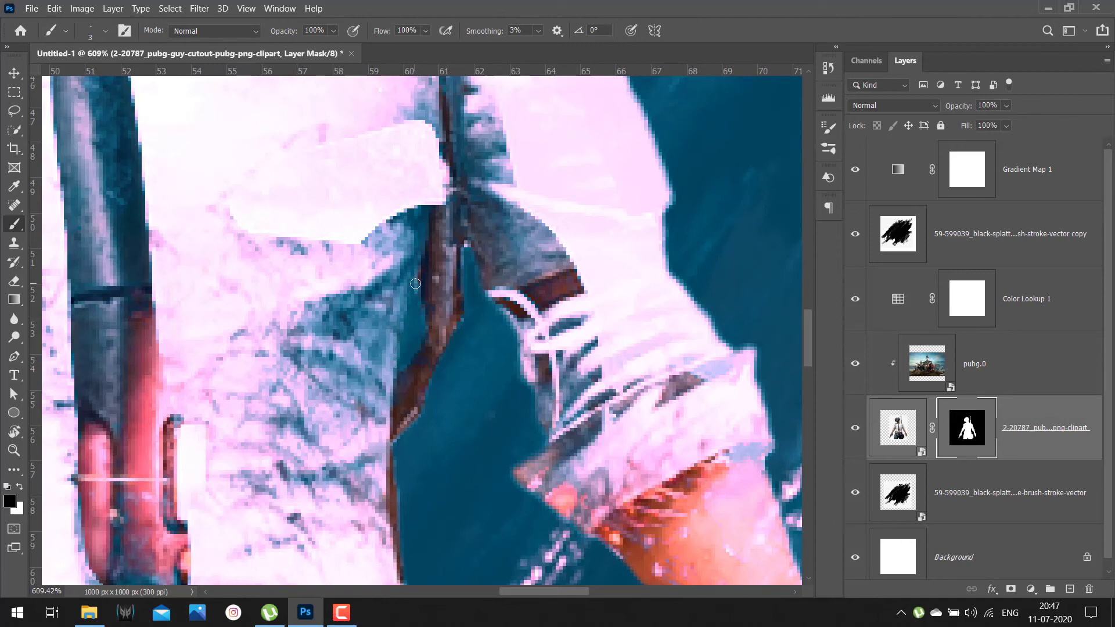
drag(429, 473, 410, 303)
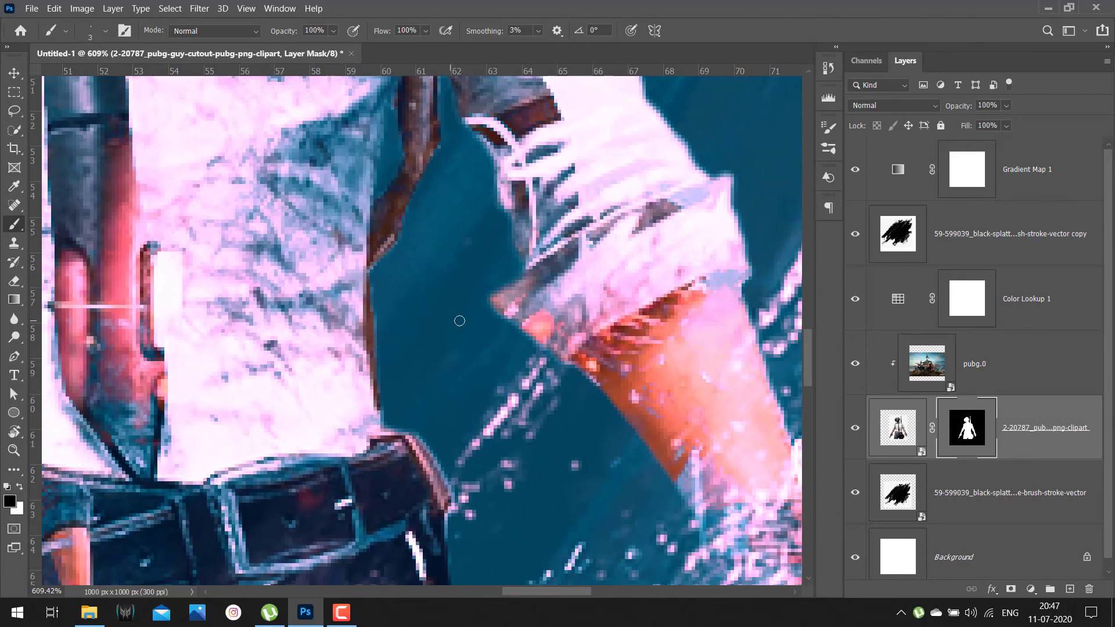
With an 8 px brush, retouch the mask along the forearm's lower edge, then view the whole figure
key(bracketright)
key(bracketright)
key(bracketright)
key(x)
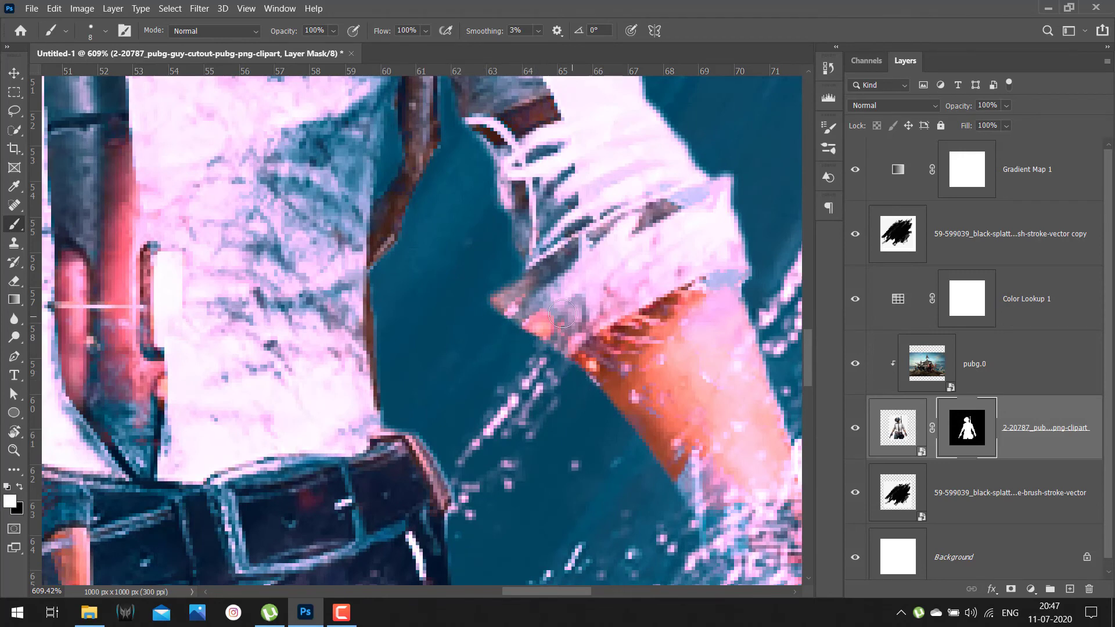
key(x)
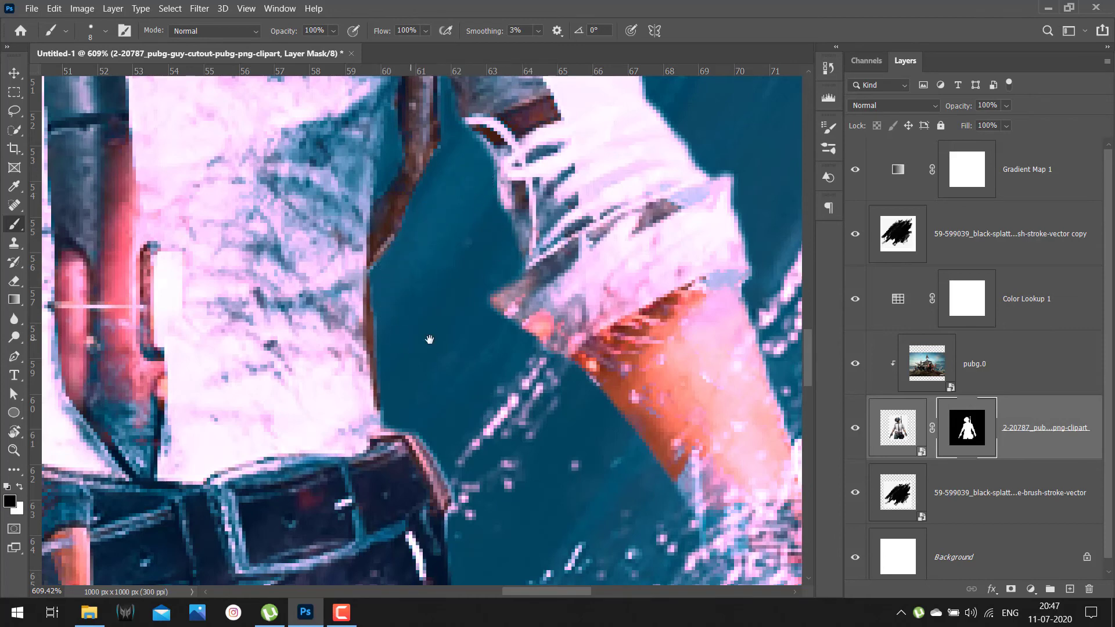
mouse_move(561, 205)
mouse_down()
mouse_move(439, 179)
mouse_move(354, 135)
mouse_up()
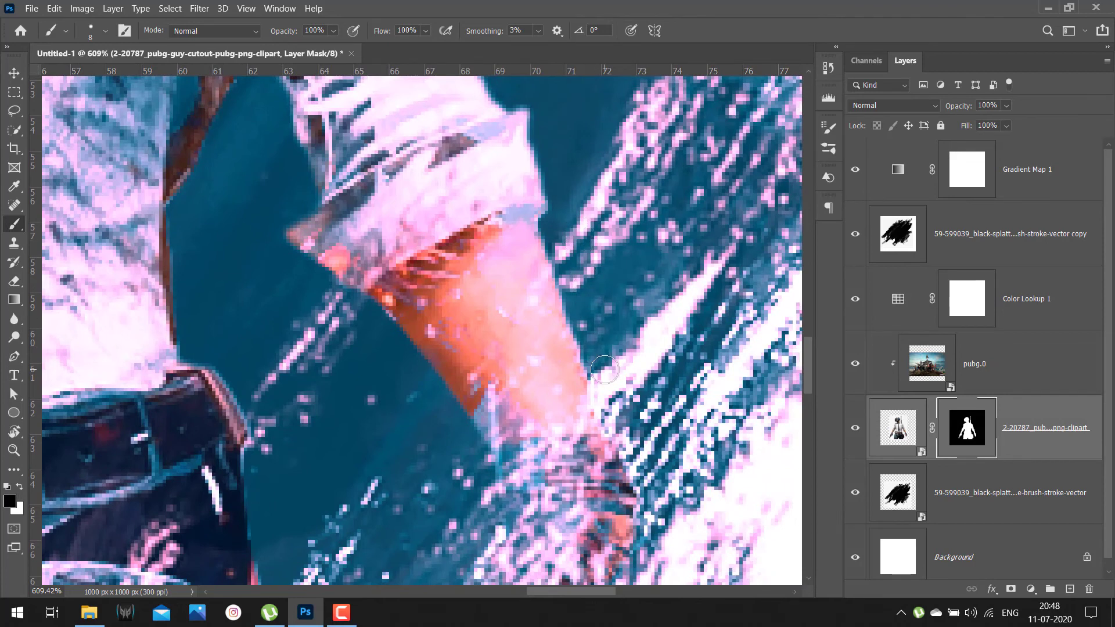
key(x)
mouse_move(407, 293)
mouse_down()
mouse_move(478, 413)
mouse_move(390, 297)
mouse_up()
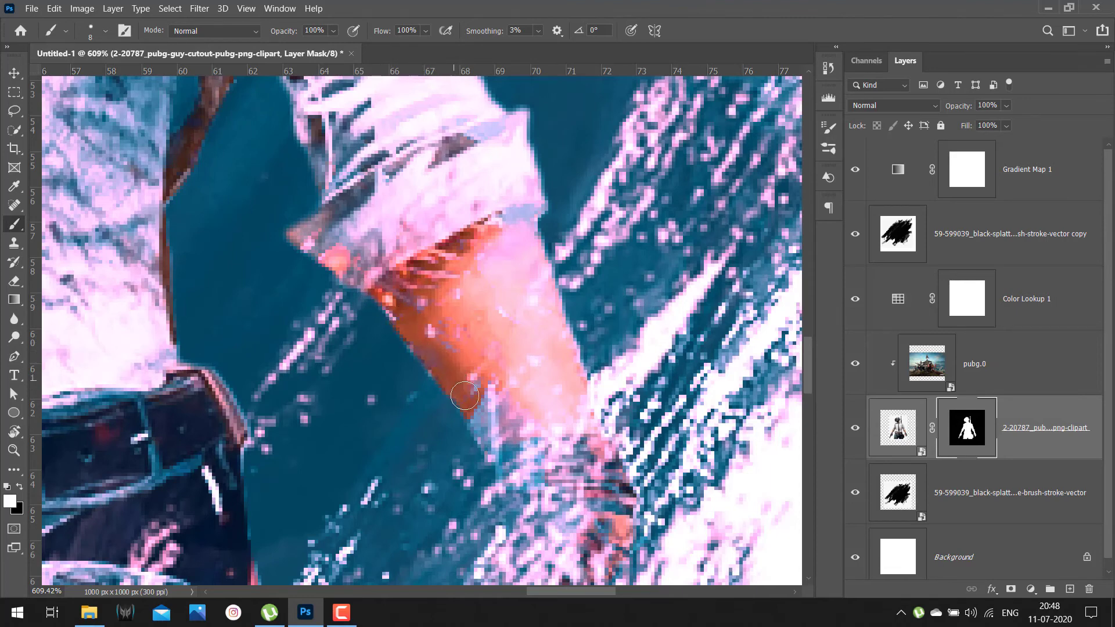
key(x)
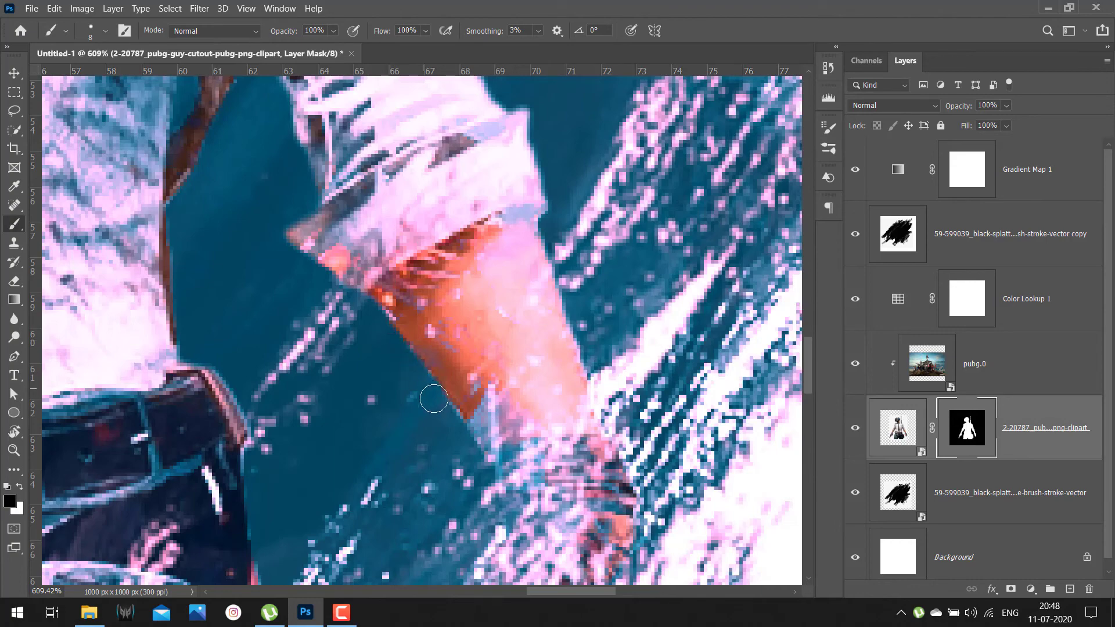
key(z)
scroll(445, 426, down, 5)
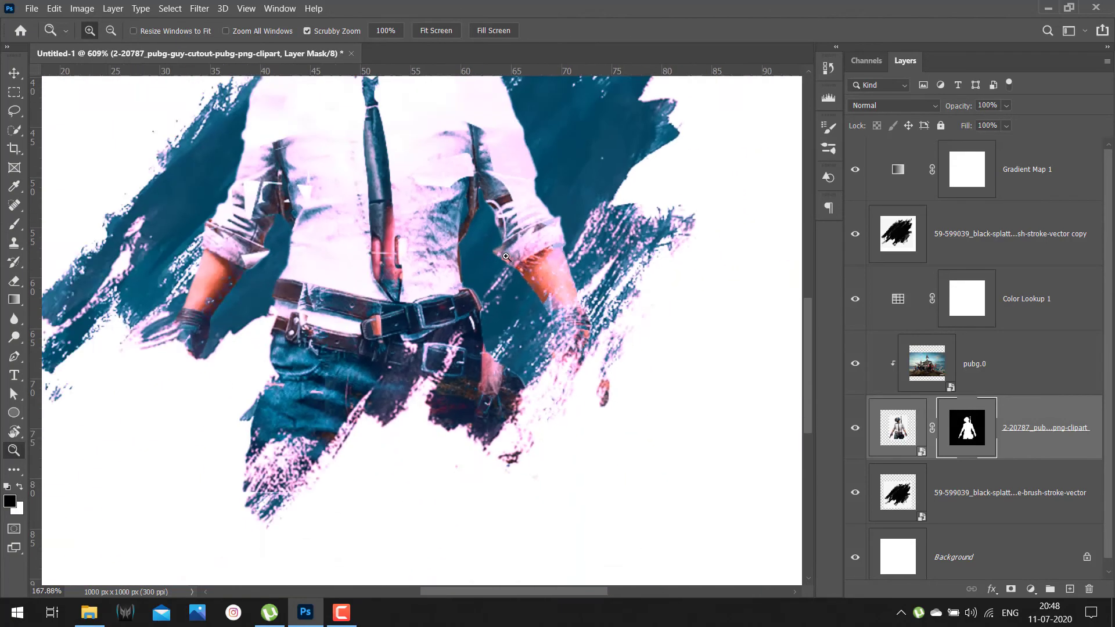
drag(524, 222, 598, 339)
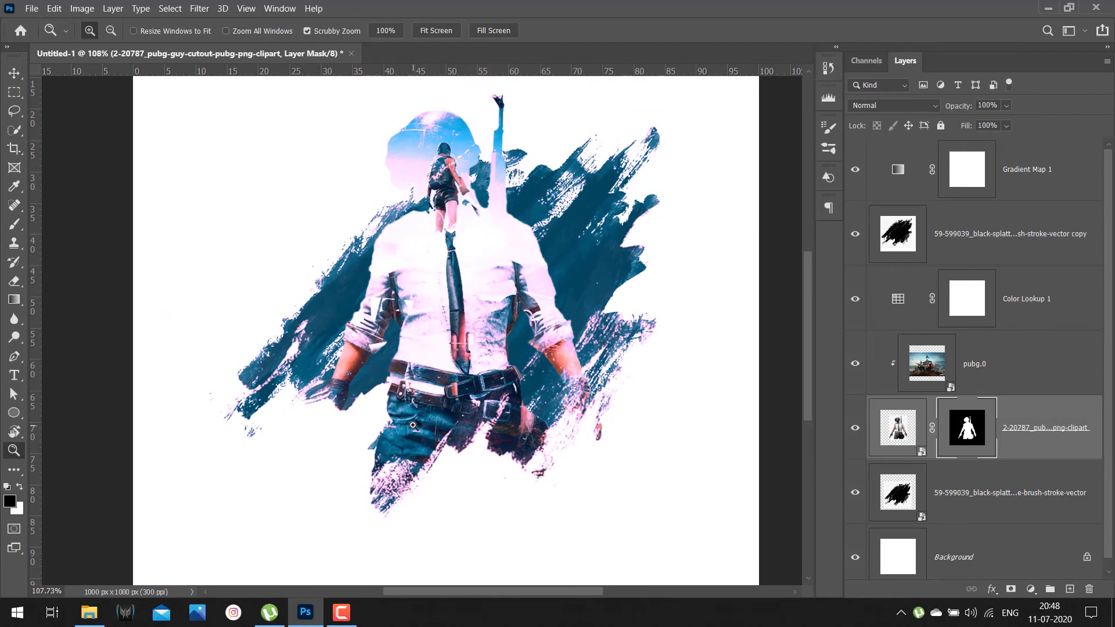
Add a black Inner Shadow at 38% opacity and 88 px size to the soldier cutout layer
scroll(413, 425, down, 1)
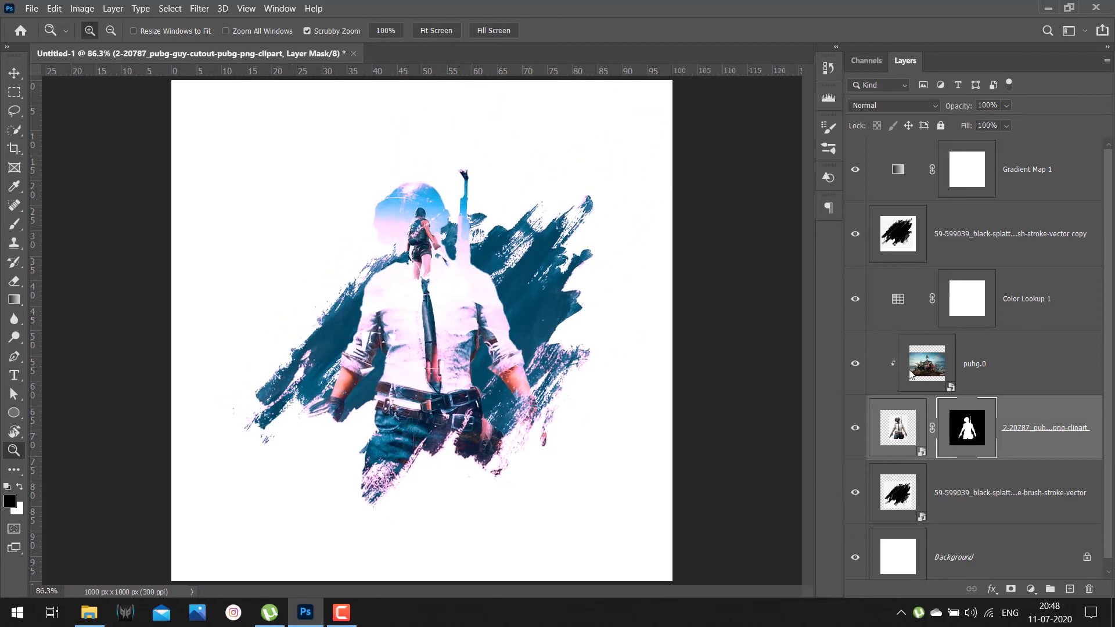
click(1028, 372)
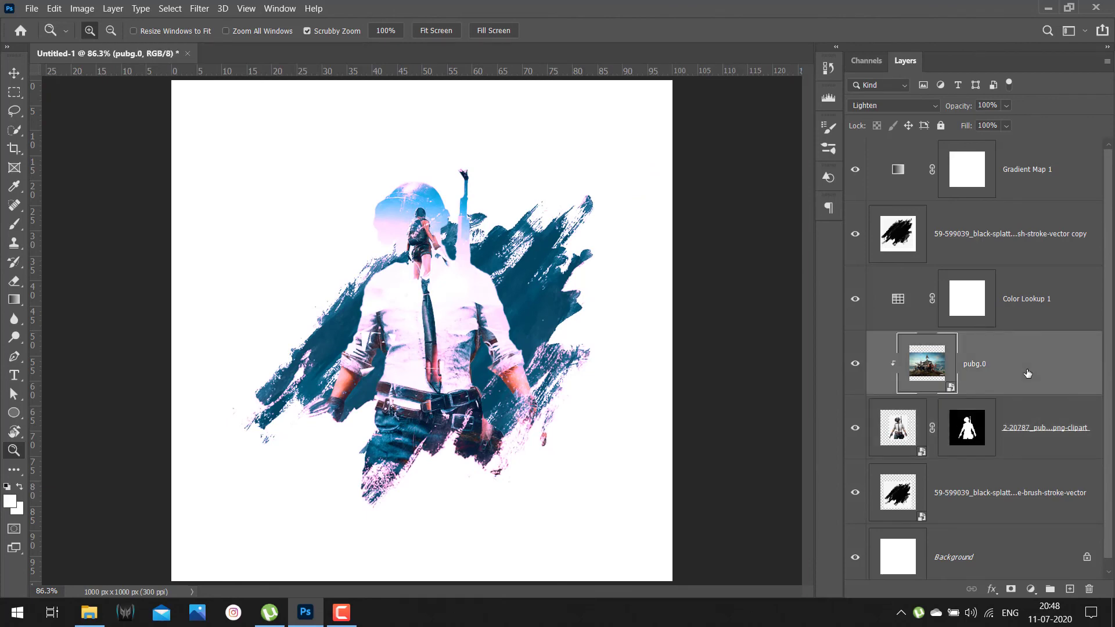
click(891, 431)
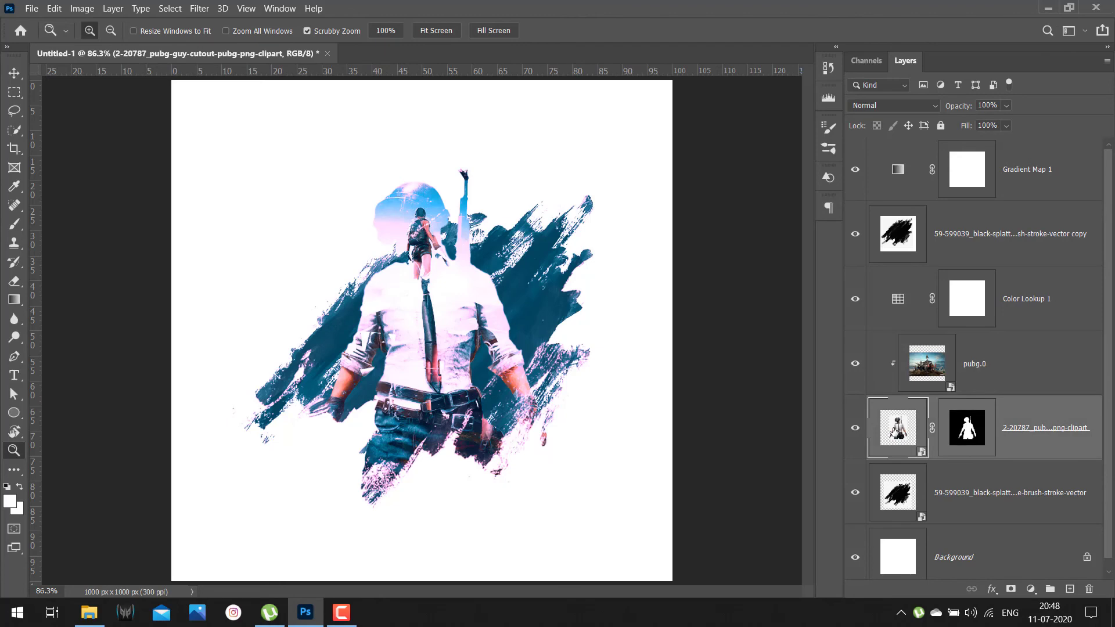
double_click(1067, 423)
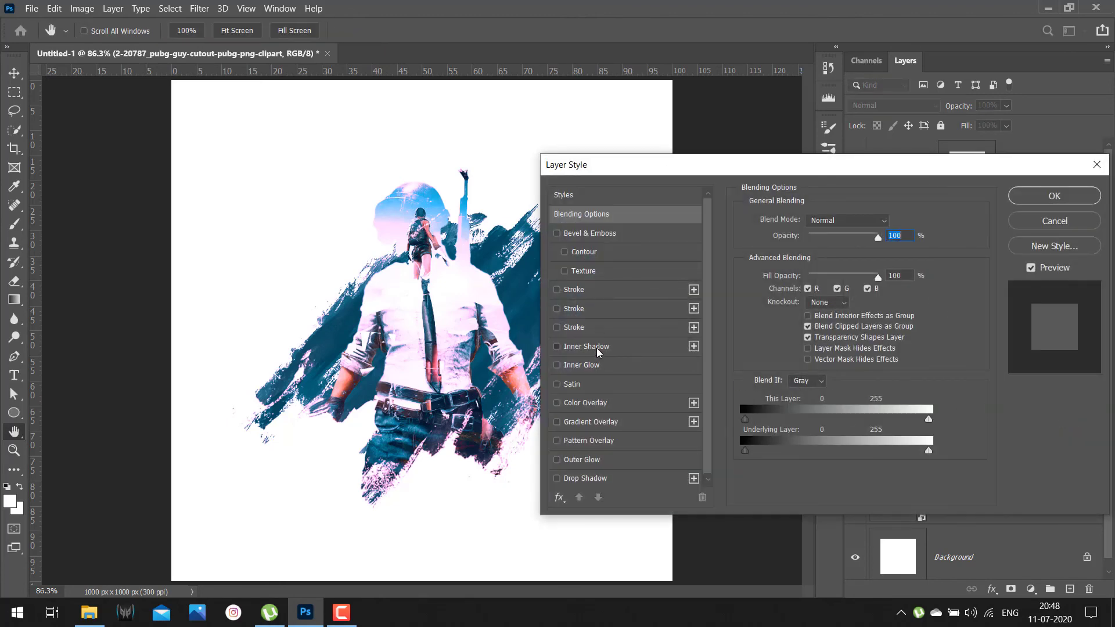
click(599, 351)
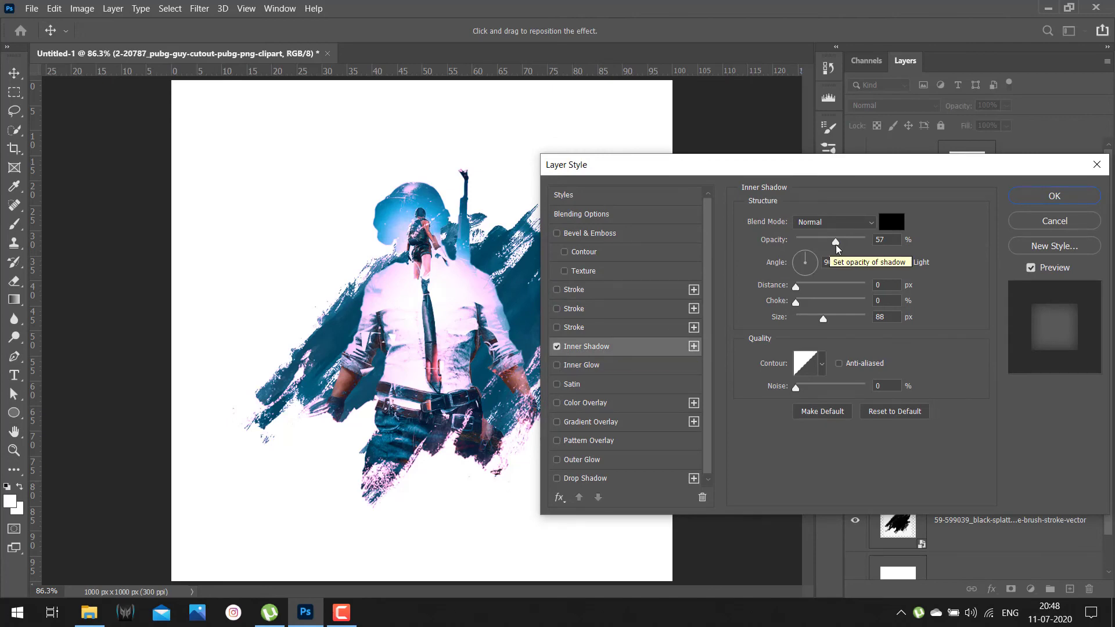
mouse_move(835, 242)
mouse_down()
mouse_move(800, 246)
mouse_move(822, 237)
mouse_up()
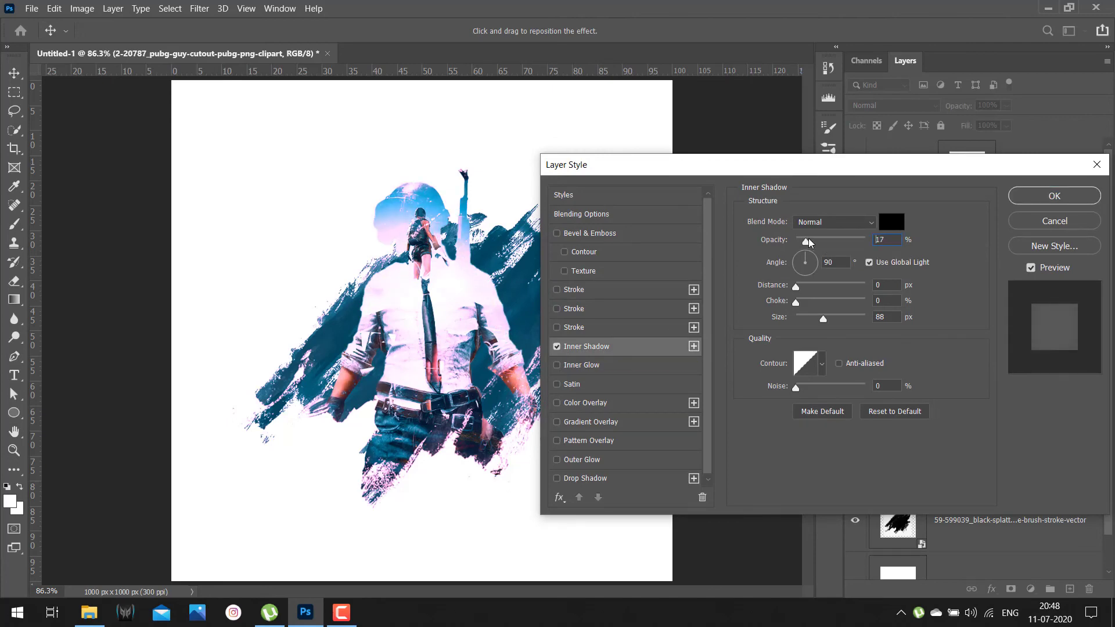
click(1067, 196)
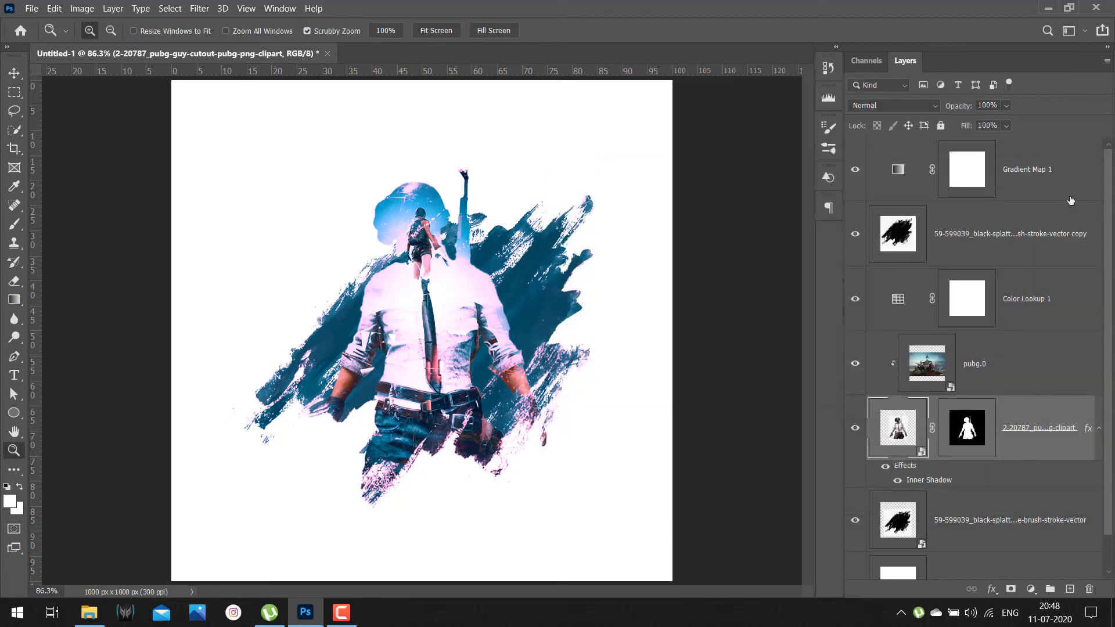
Group every layer from Gradient Map 1 down to the bottom splatter layer into Group 1
click(1046, 180)
scroll(1028, 392, down, 2)
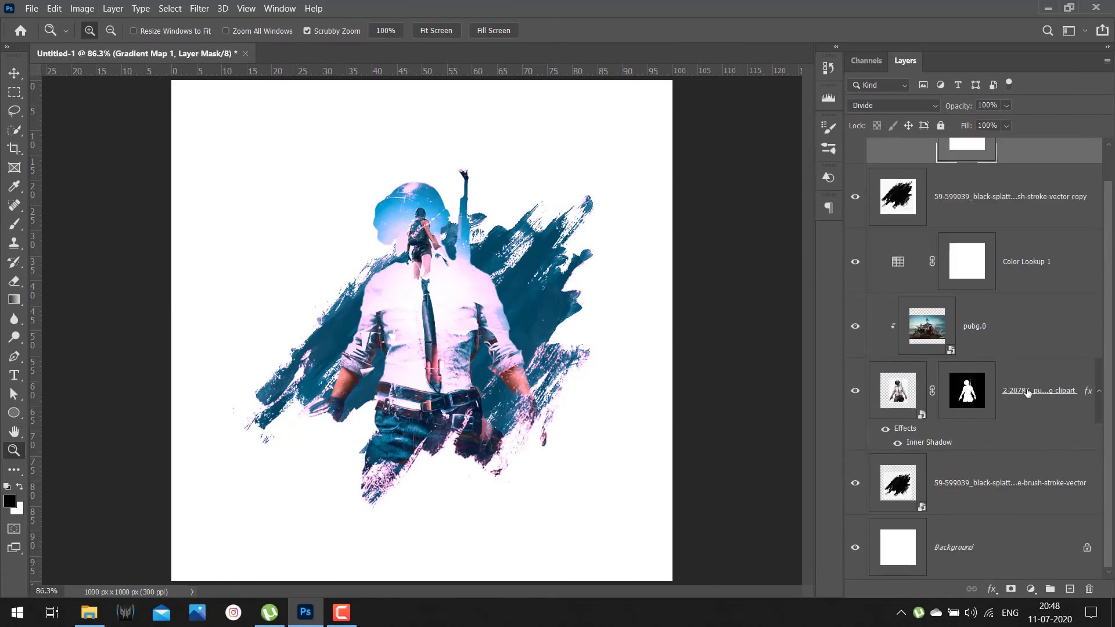
click(1027, 484)
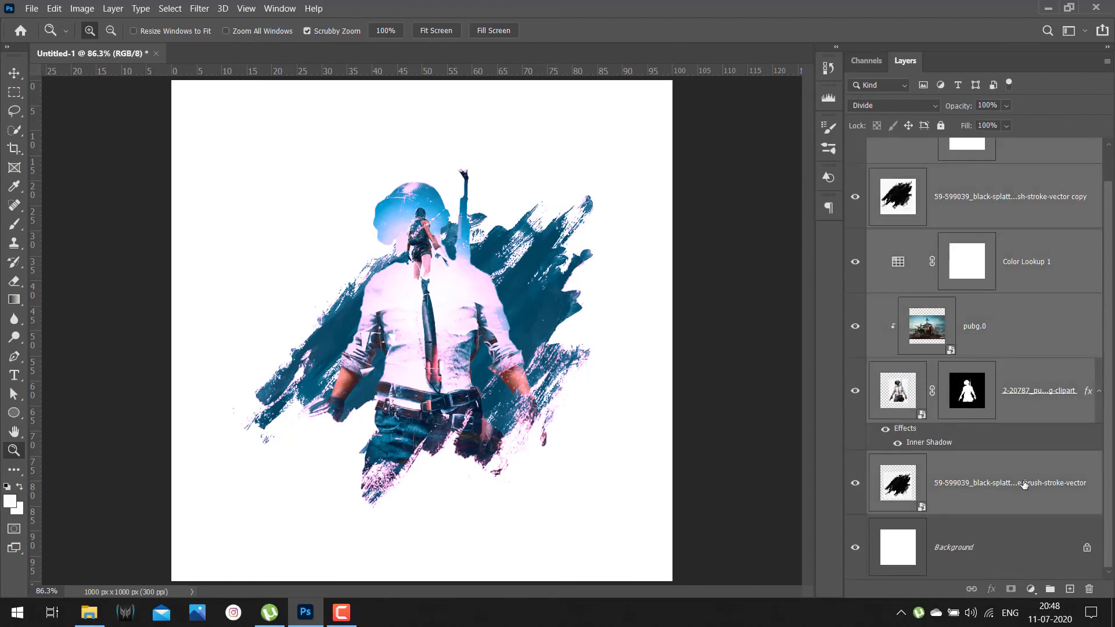
key(ctrl+g)
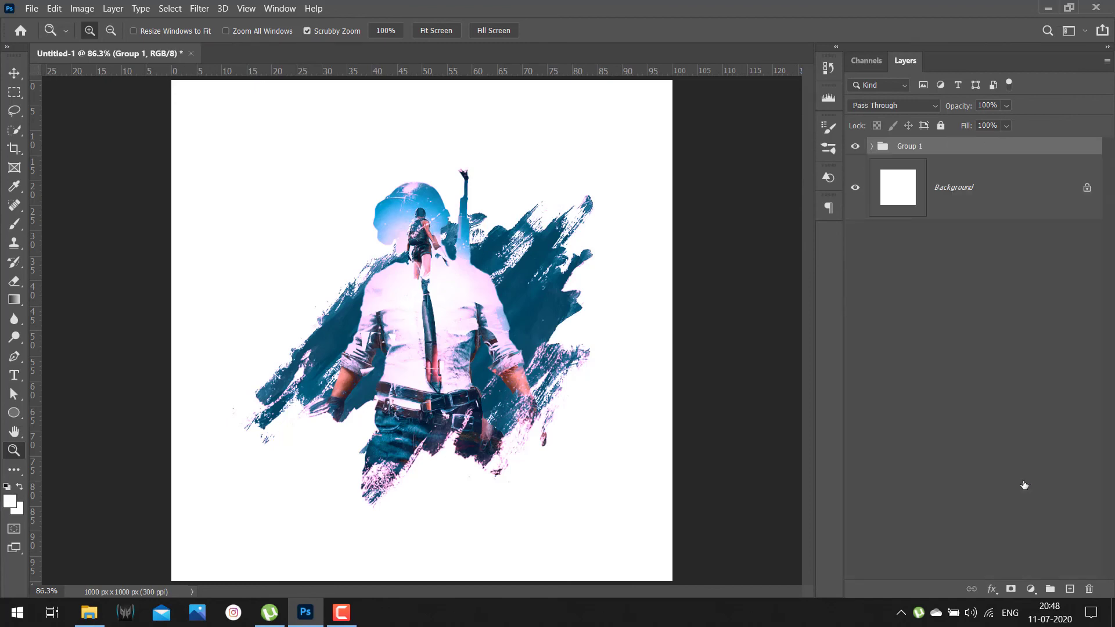
Center Group 1 horizontally and vertically on the canvas
click(16, 80)
click(501, 31)
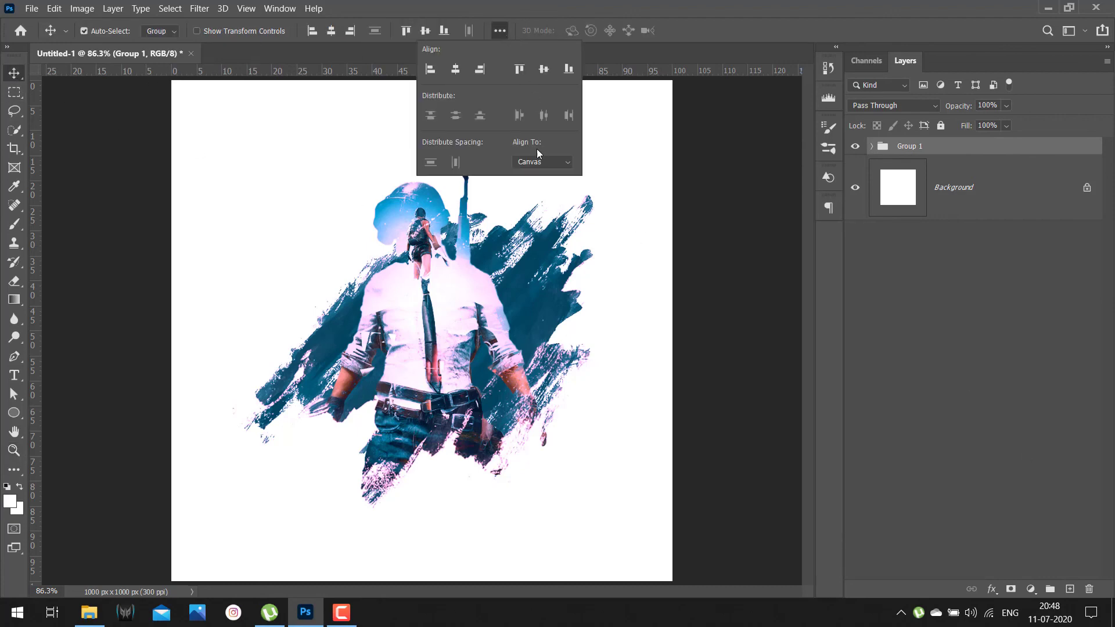
click(455, 69)
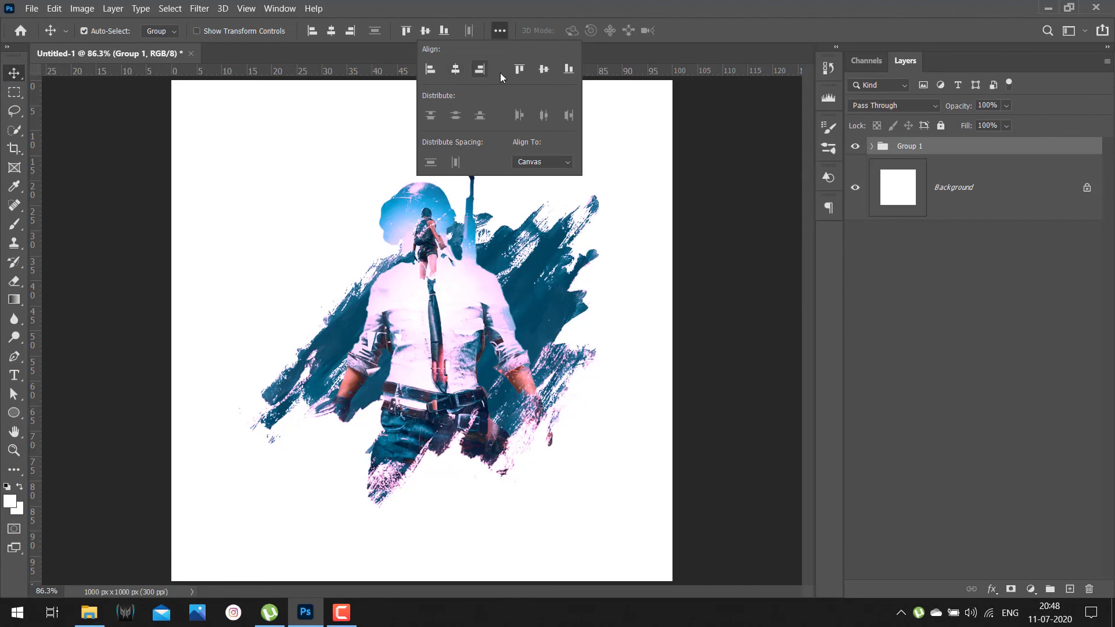
click(543, 75)
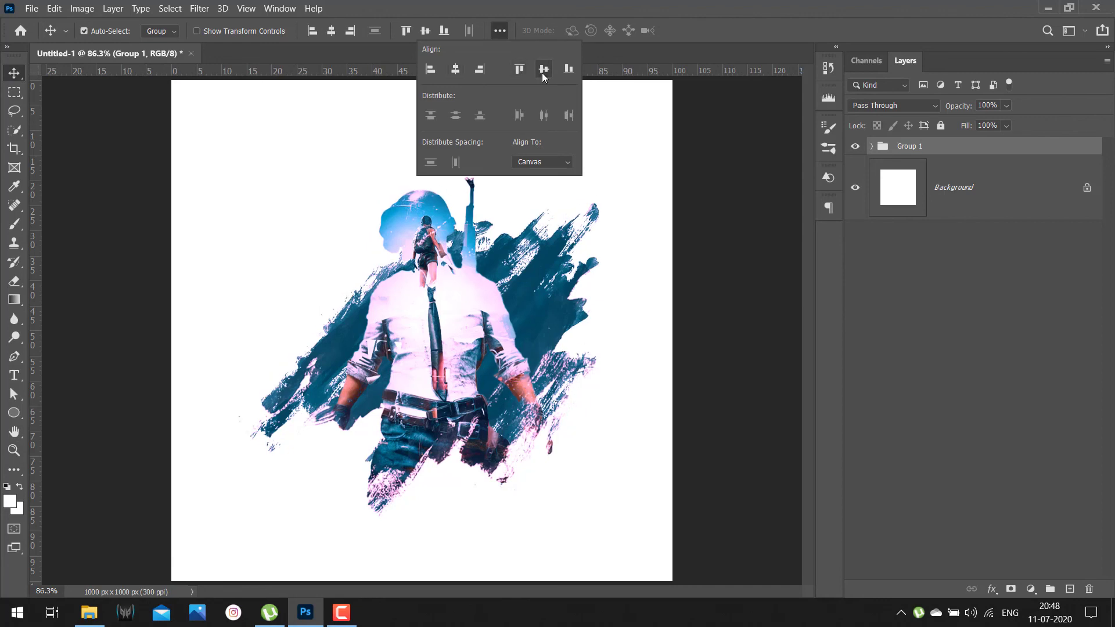
click(951, 243)
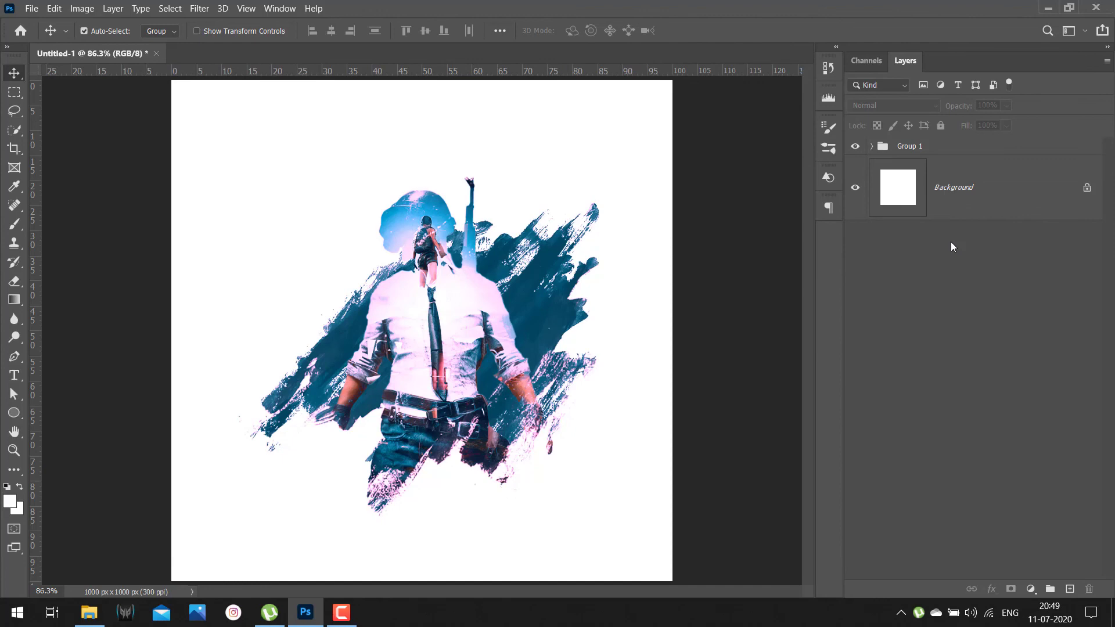
Fit the canvas in the window and nudge Group 1 slightly up and left
alt+click(627, 279)
key(ctrl+0)
click(904, 146)
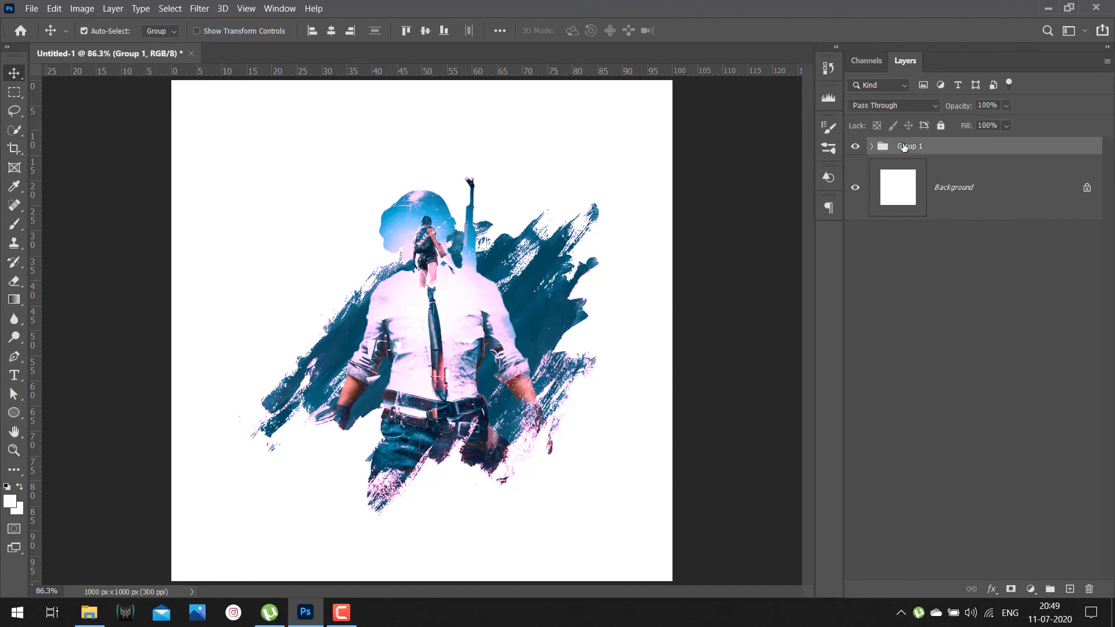
drag(415, 351, 425, 326)
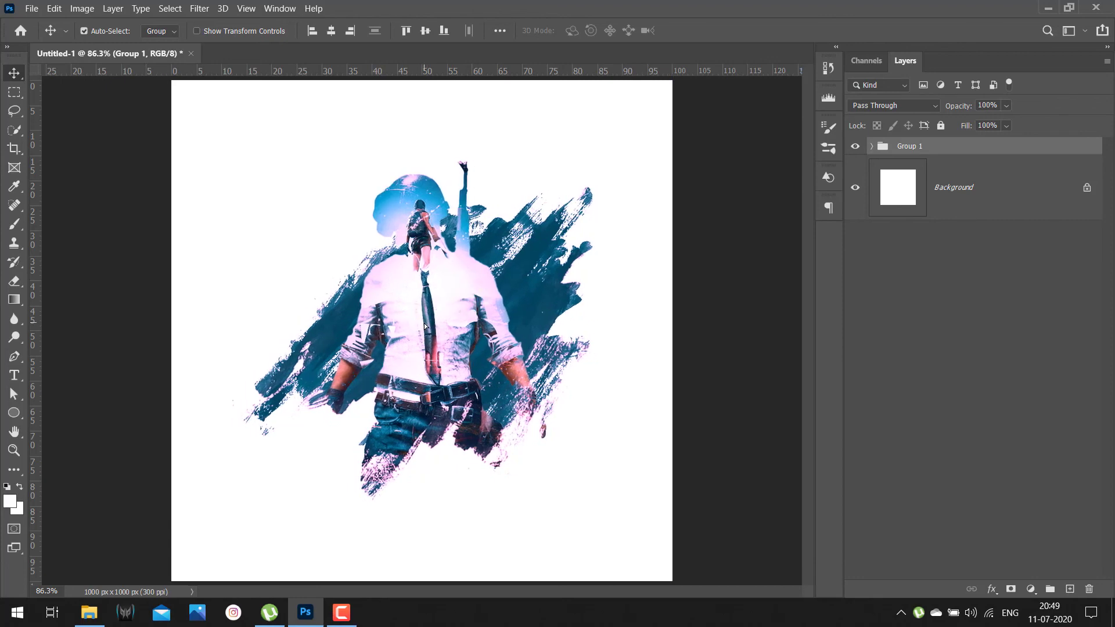